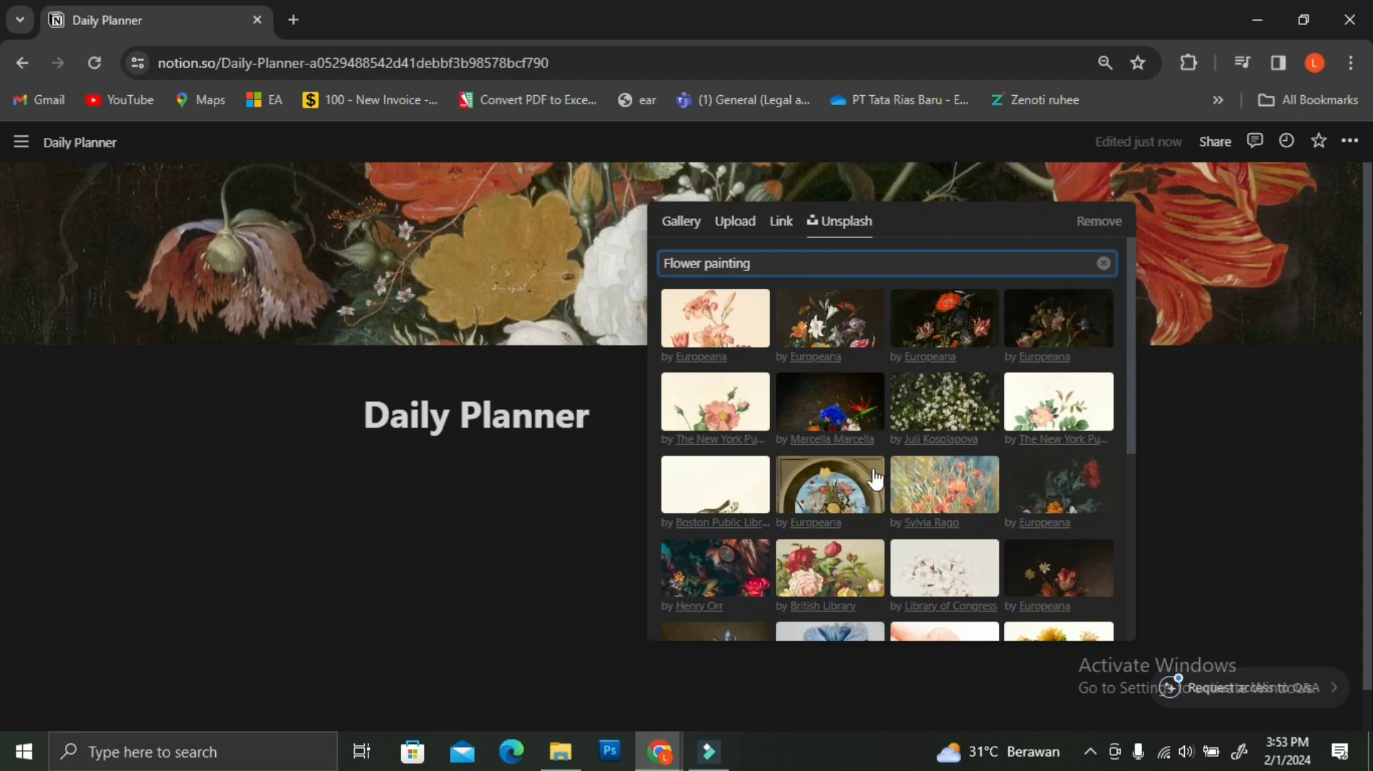
- Set the page cover to the Europeana painting of a flower vase in an arched window and reposition it
left_click(823, 488)
left_click_drag(840, 341, 845, 304)
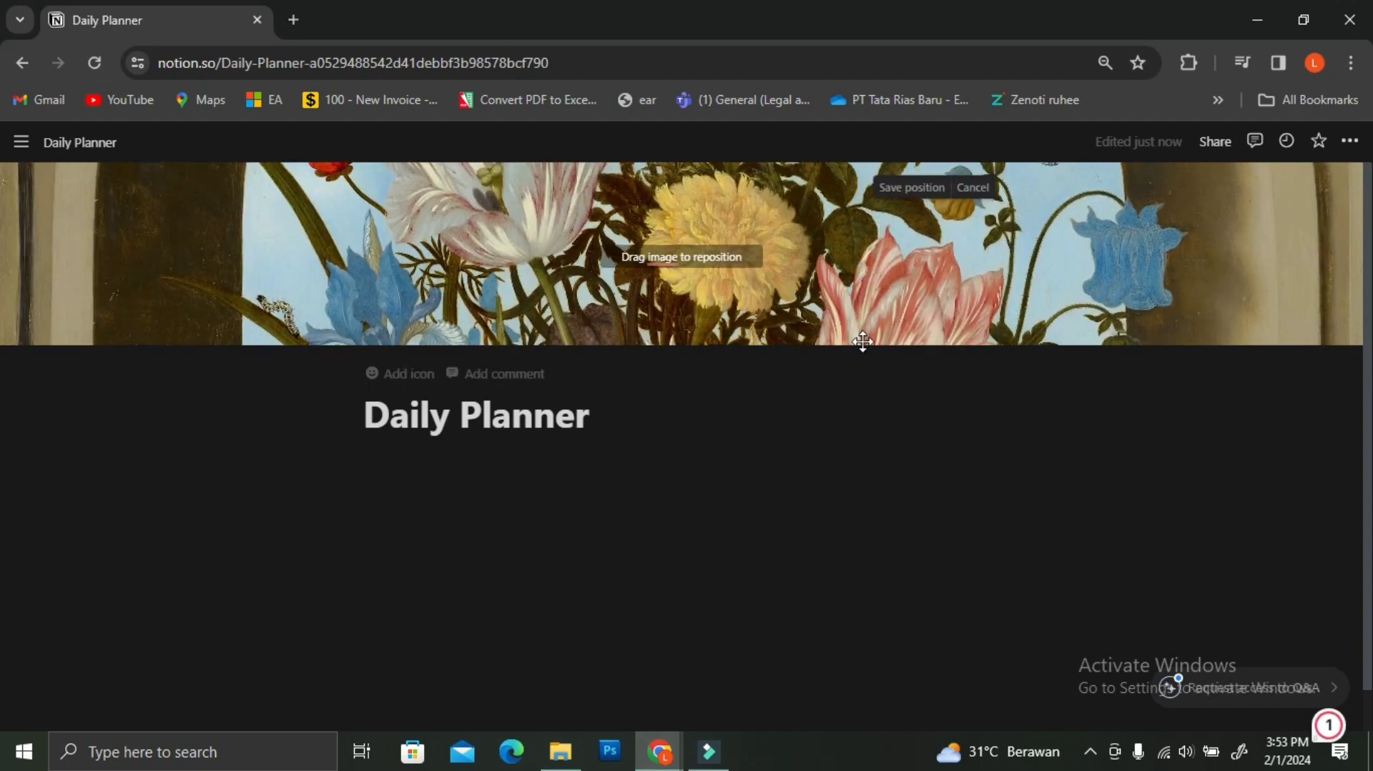
left_click(944, 411)
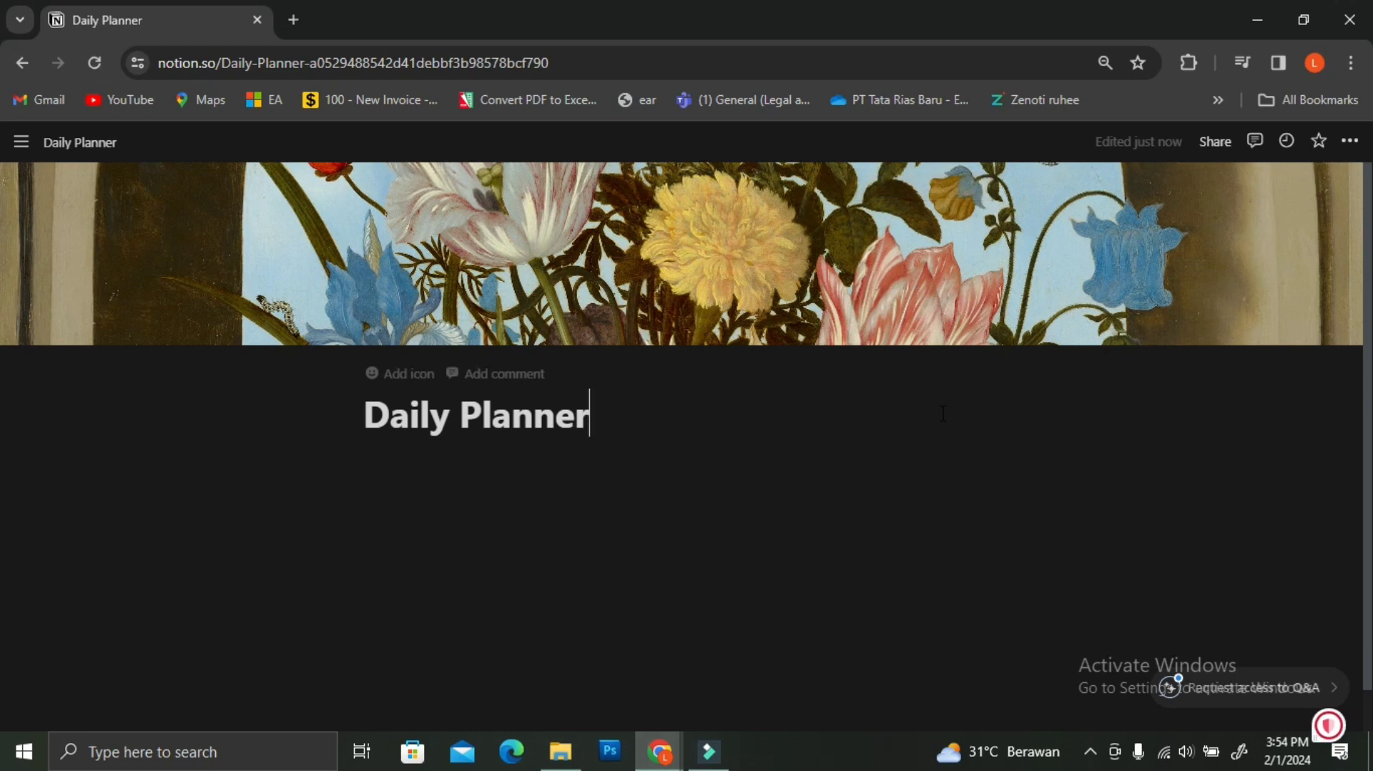
- Turn on small text and full width for the page and set its font style to Serif
left_click(1349, 141)
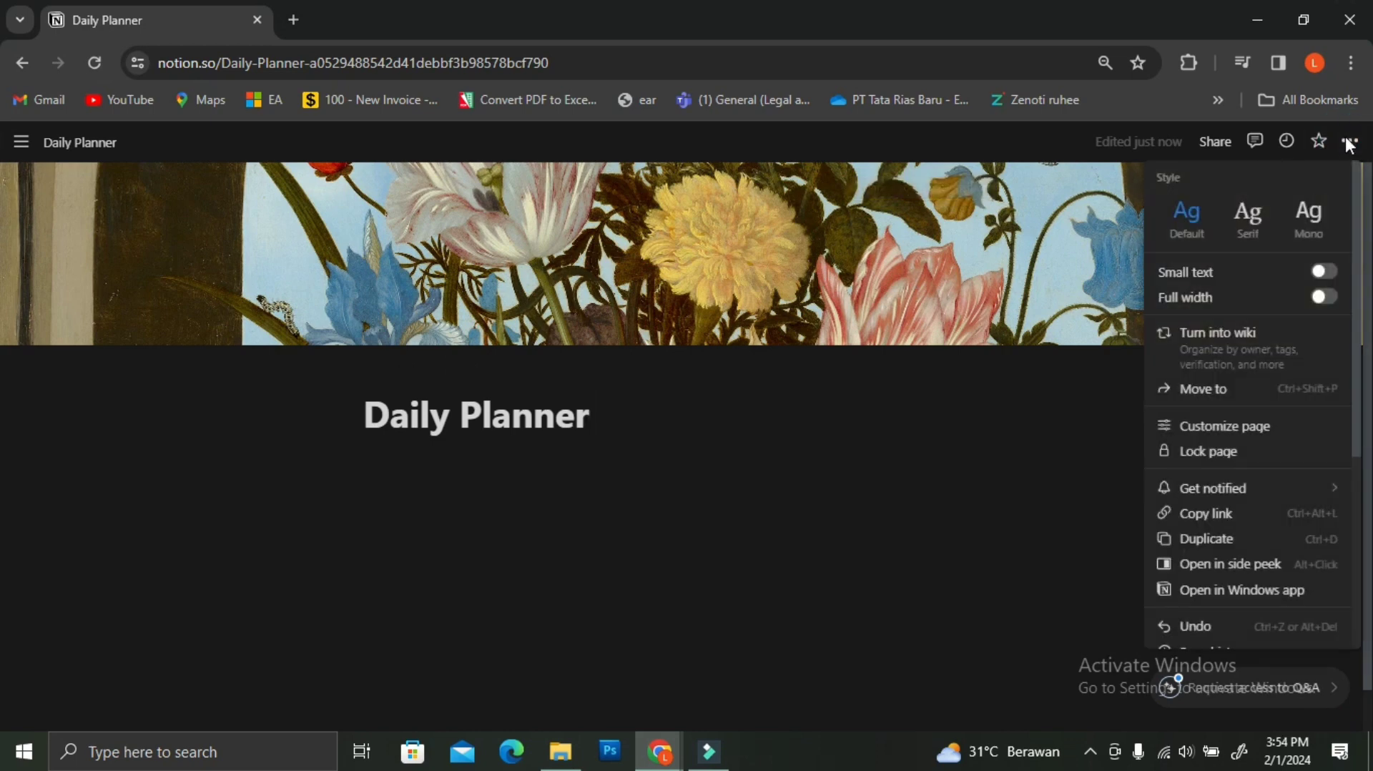
left_click(1325, 271)
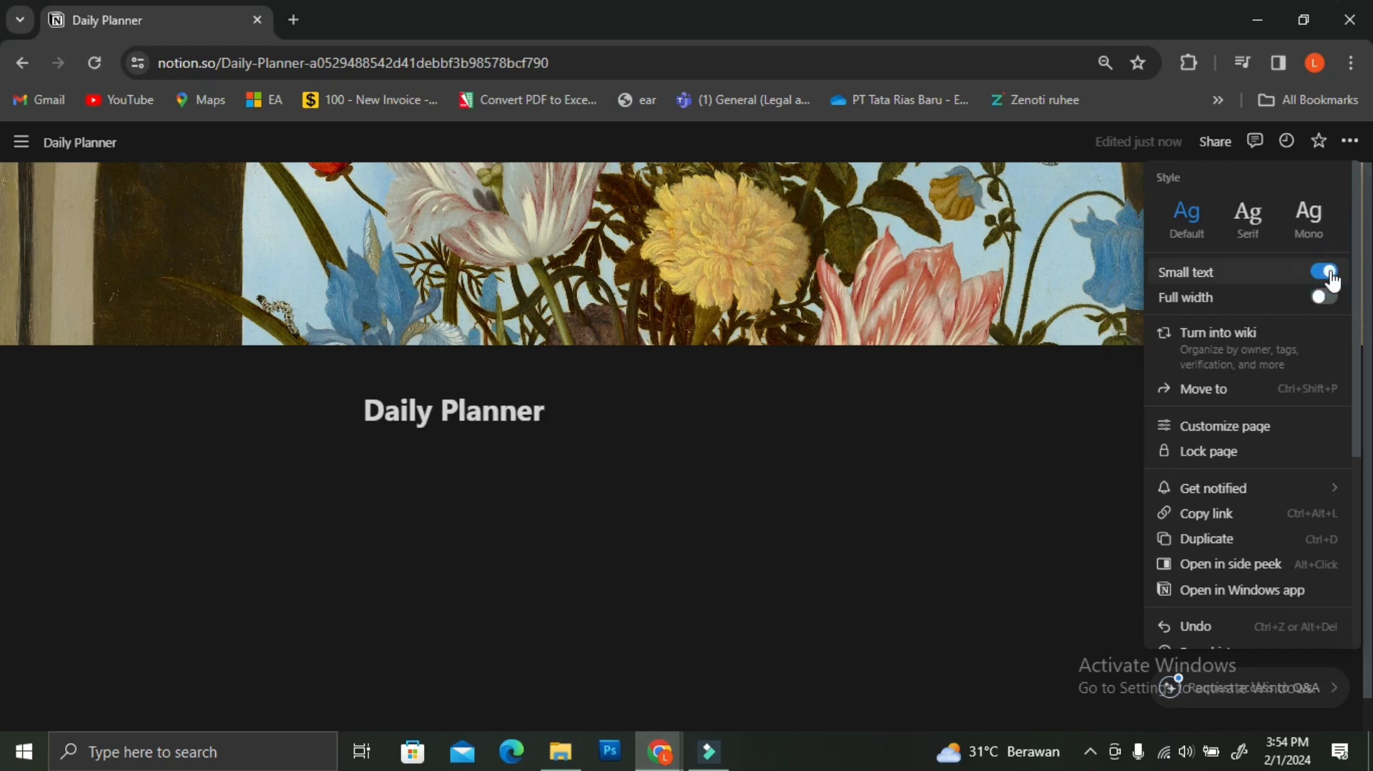
left_click(1324, 298)
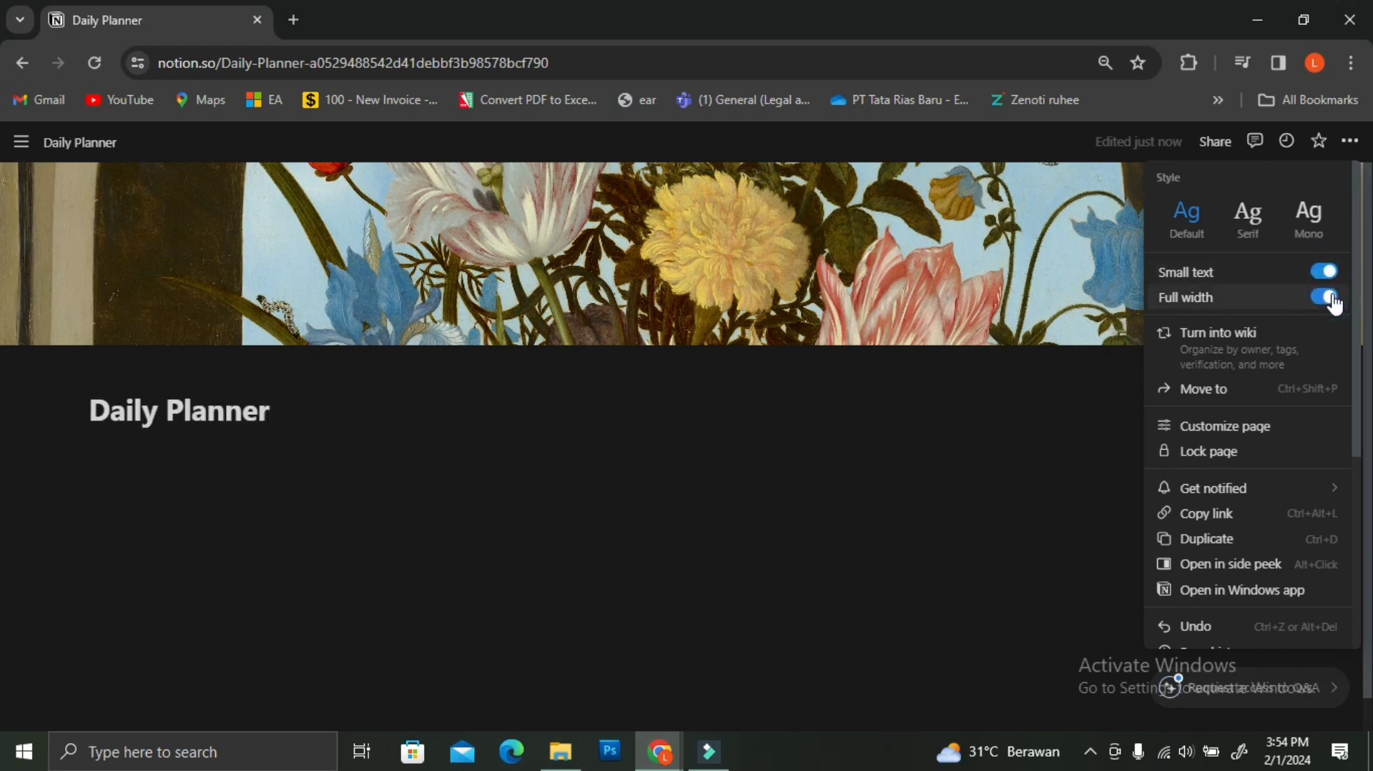
left_click(1253, 219)
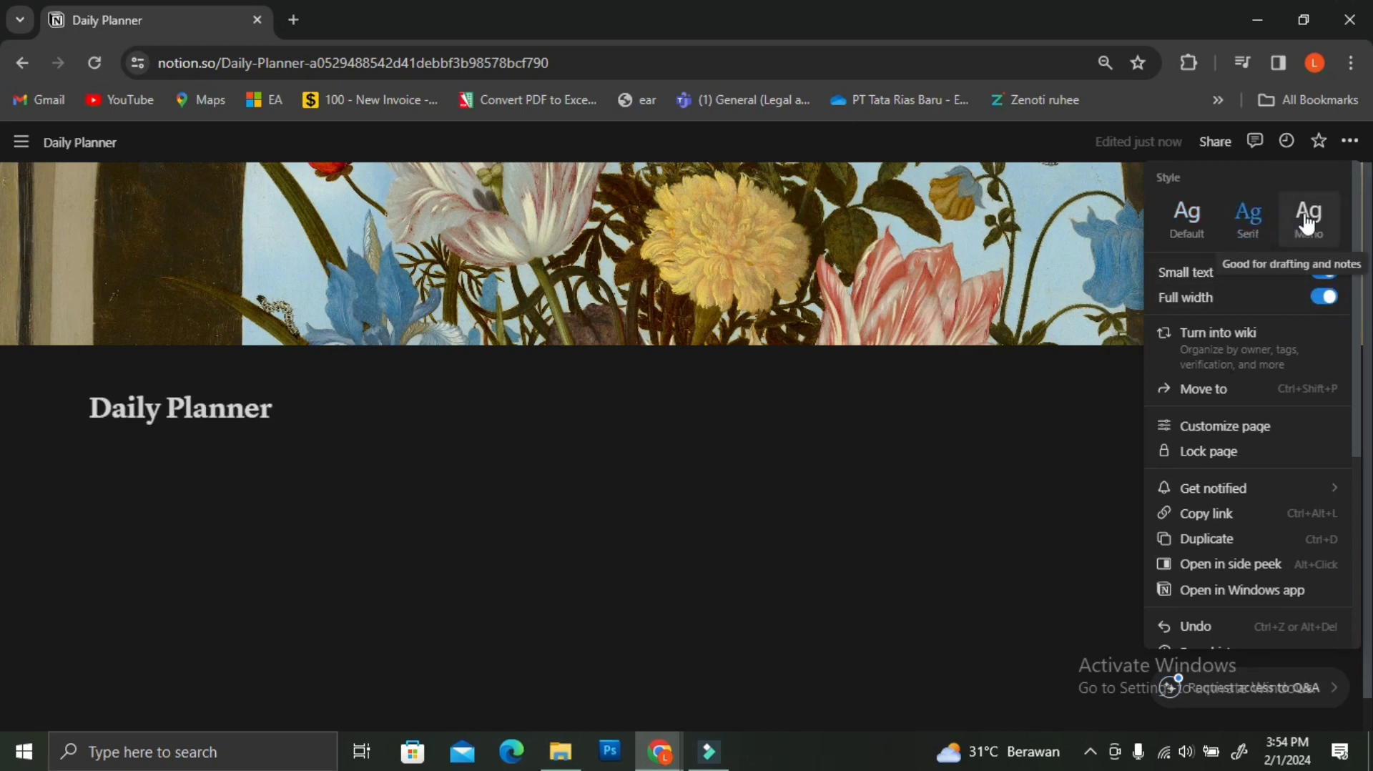
left_click(1307, 221)
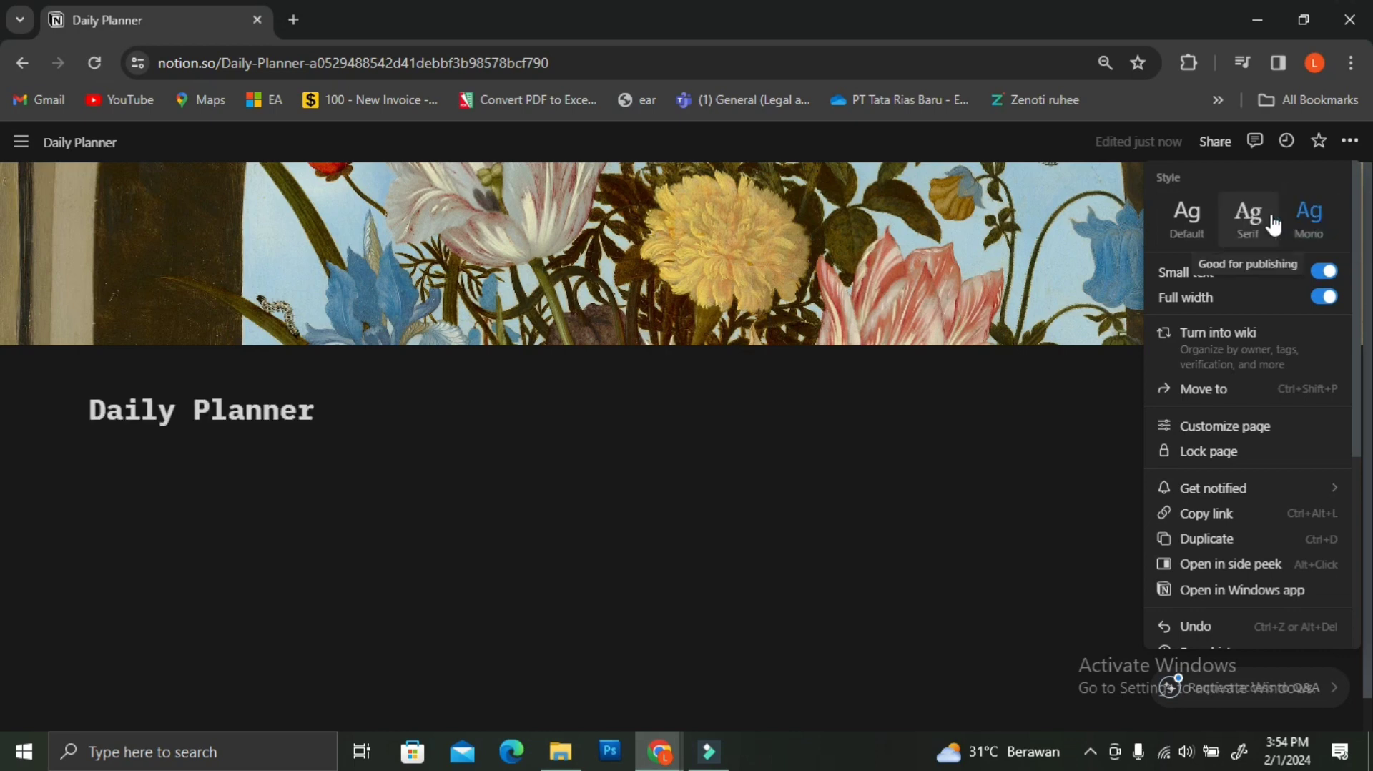
left_click(1270, 217)
left_click(579, 443)
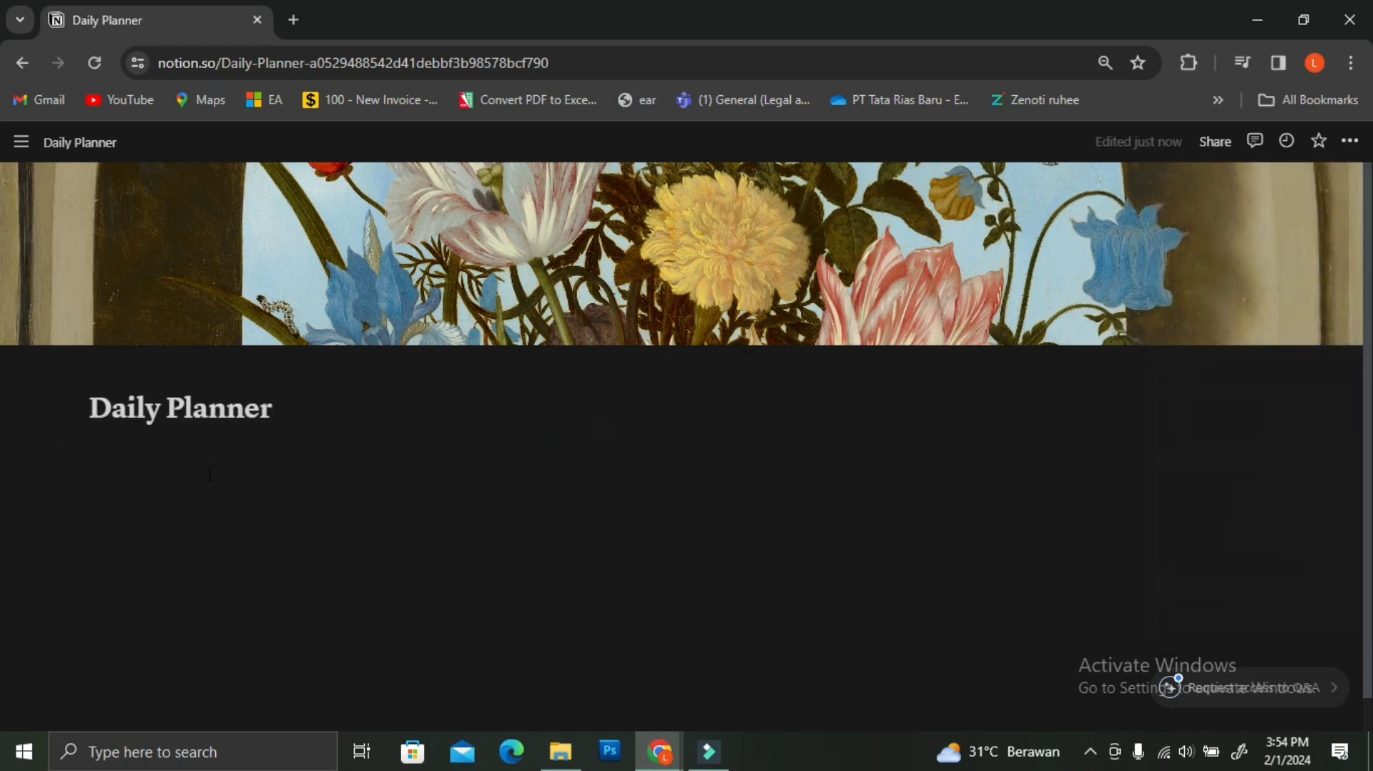
- Insert a 2 columns block below the Daily Planner title and check that both columns accept content
left_click(147, 458)
type("/")
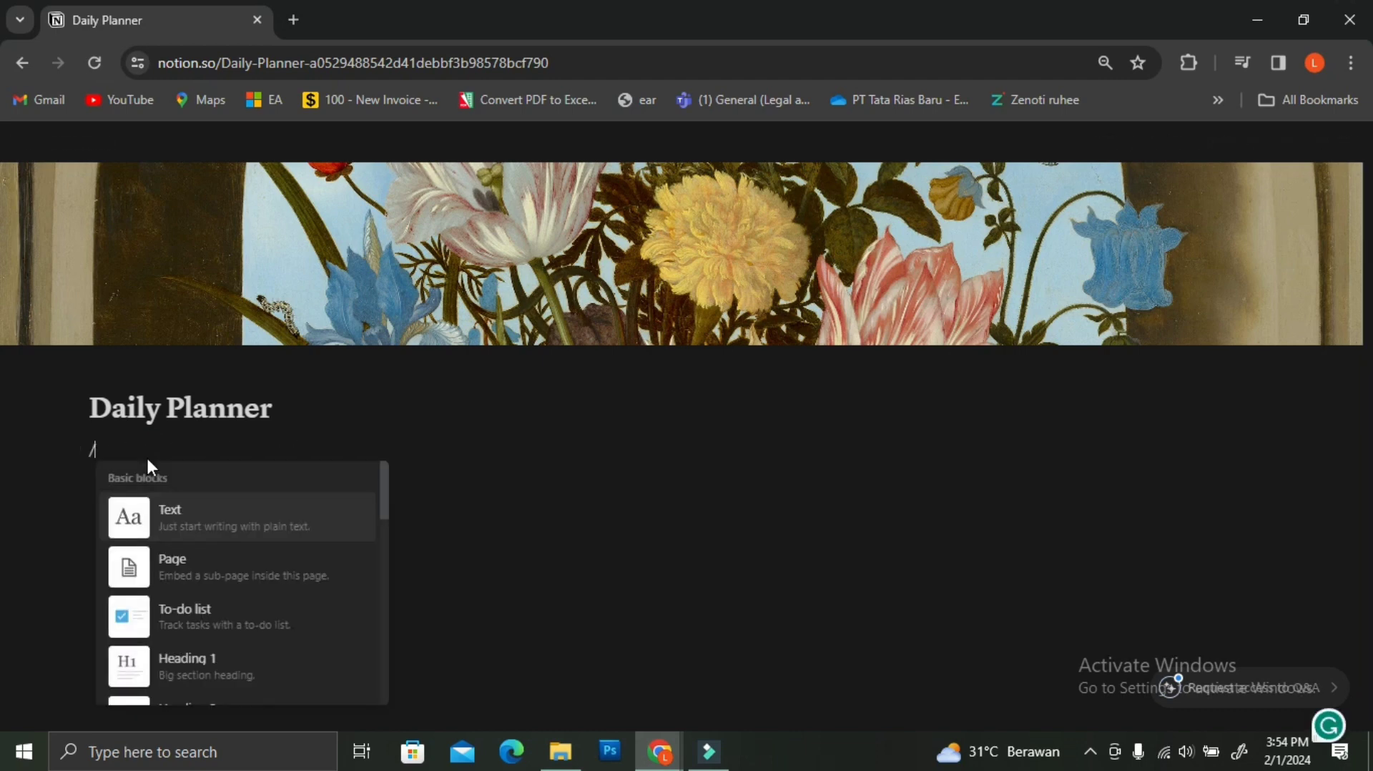
type("c")
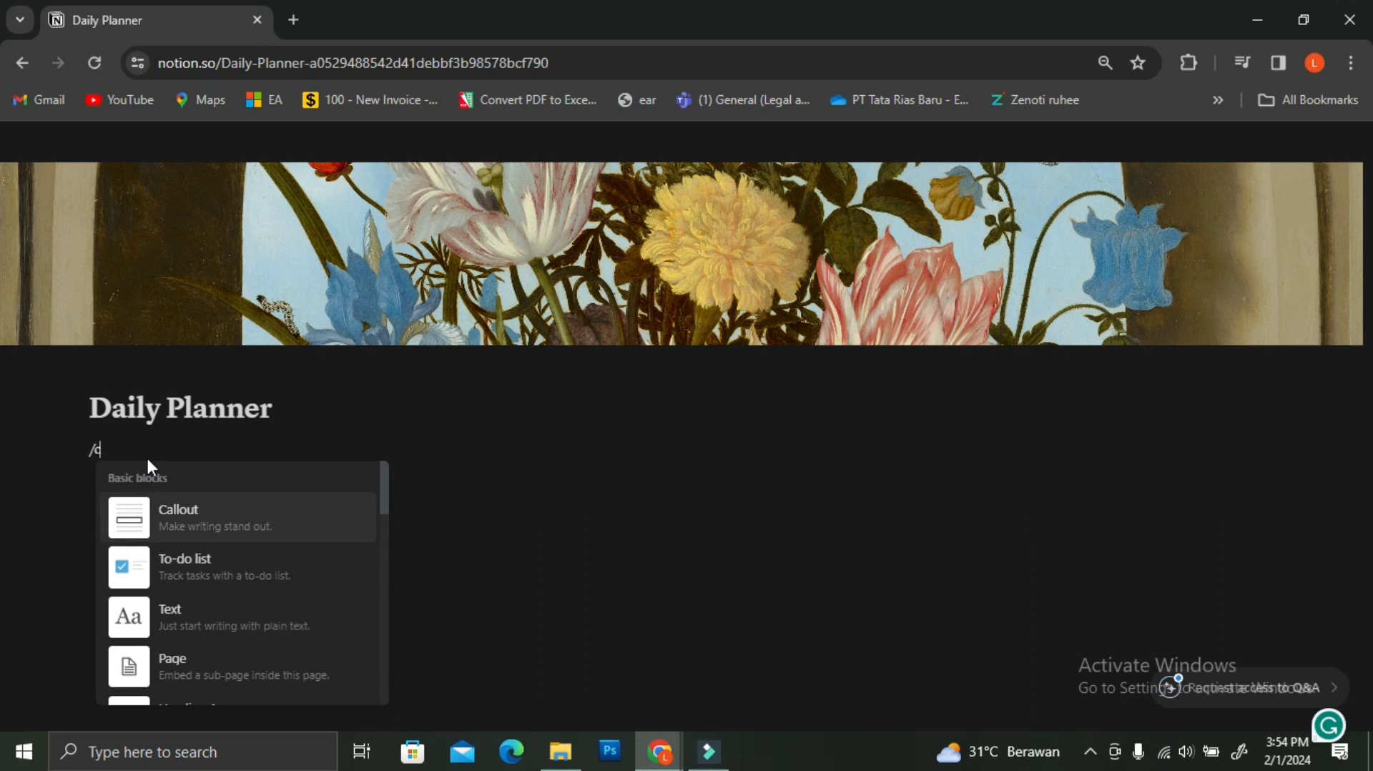
type("ol")
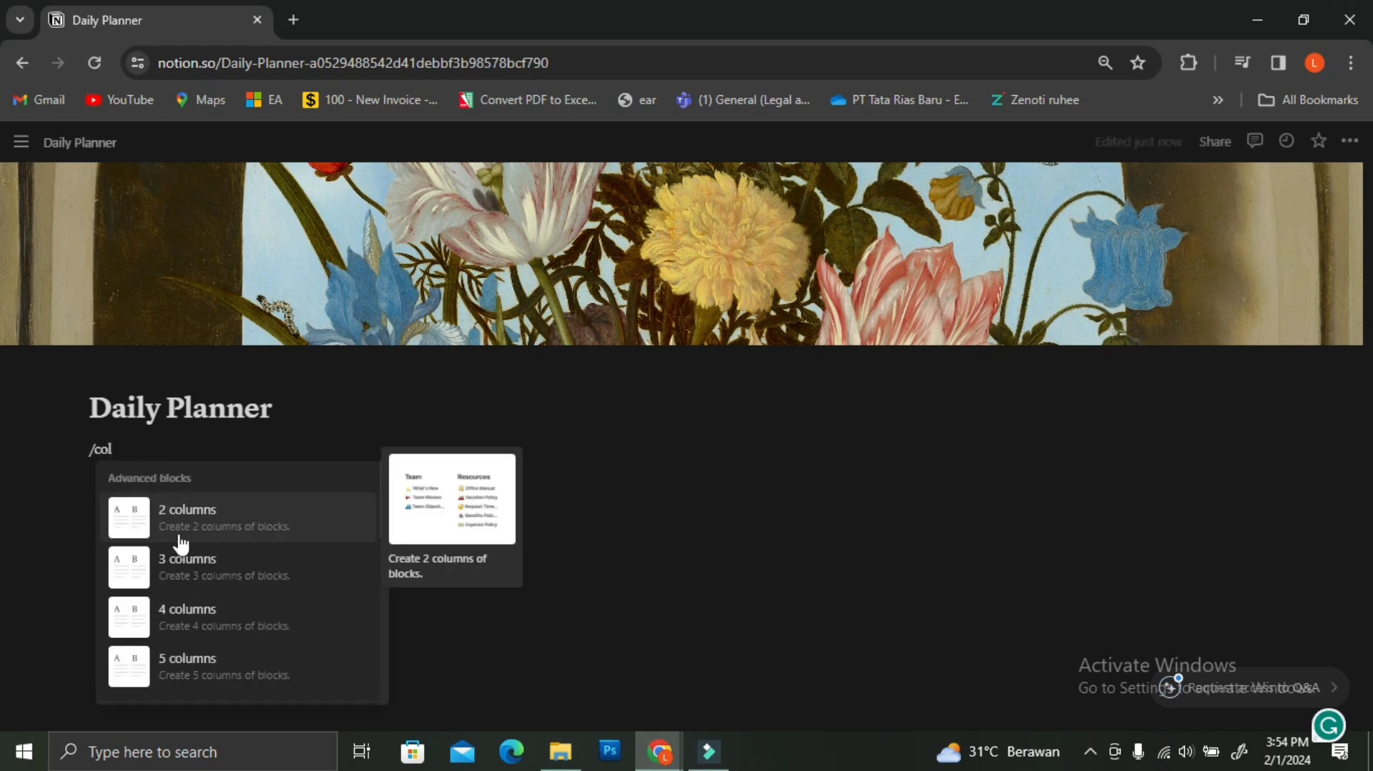
left_click(184, 520)
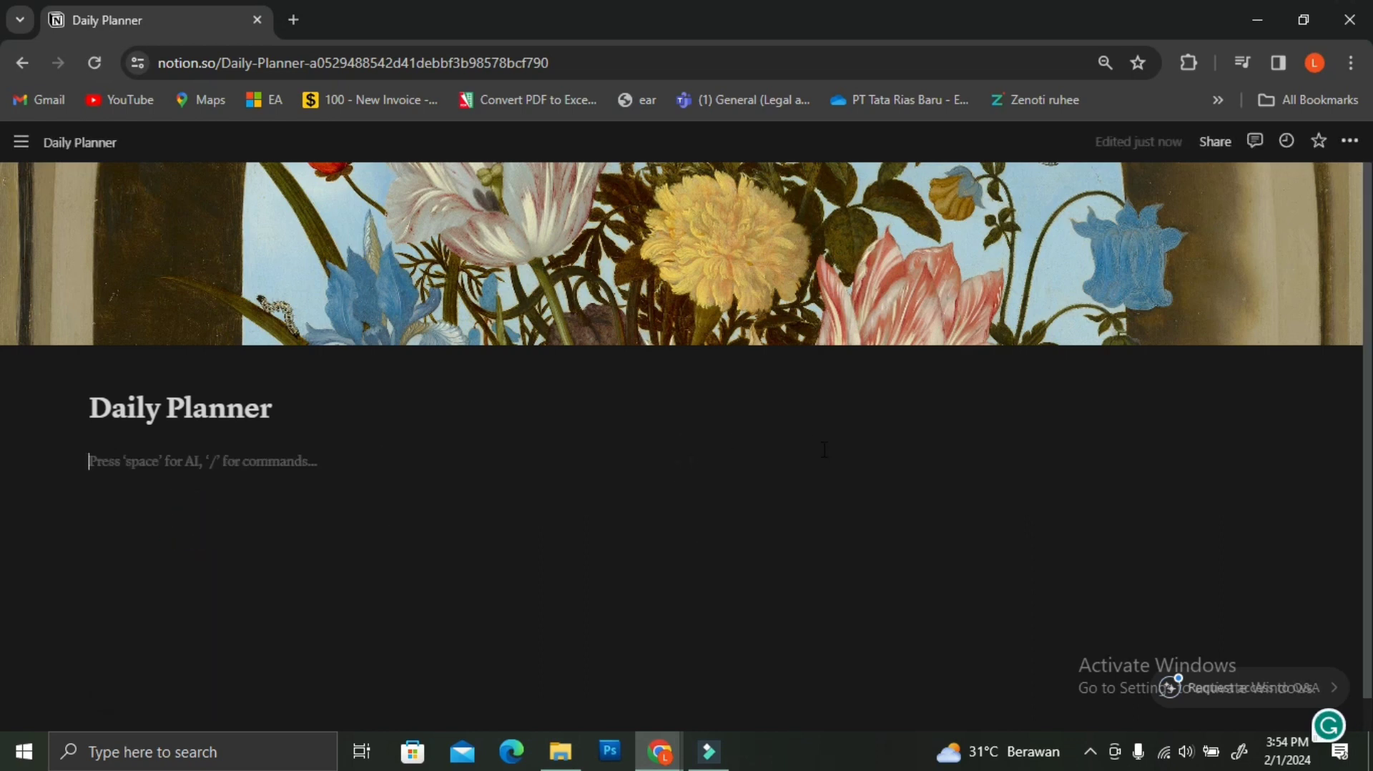
left_click(803, 466)
left_click(457, 453)
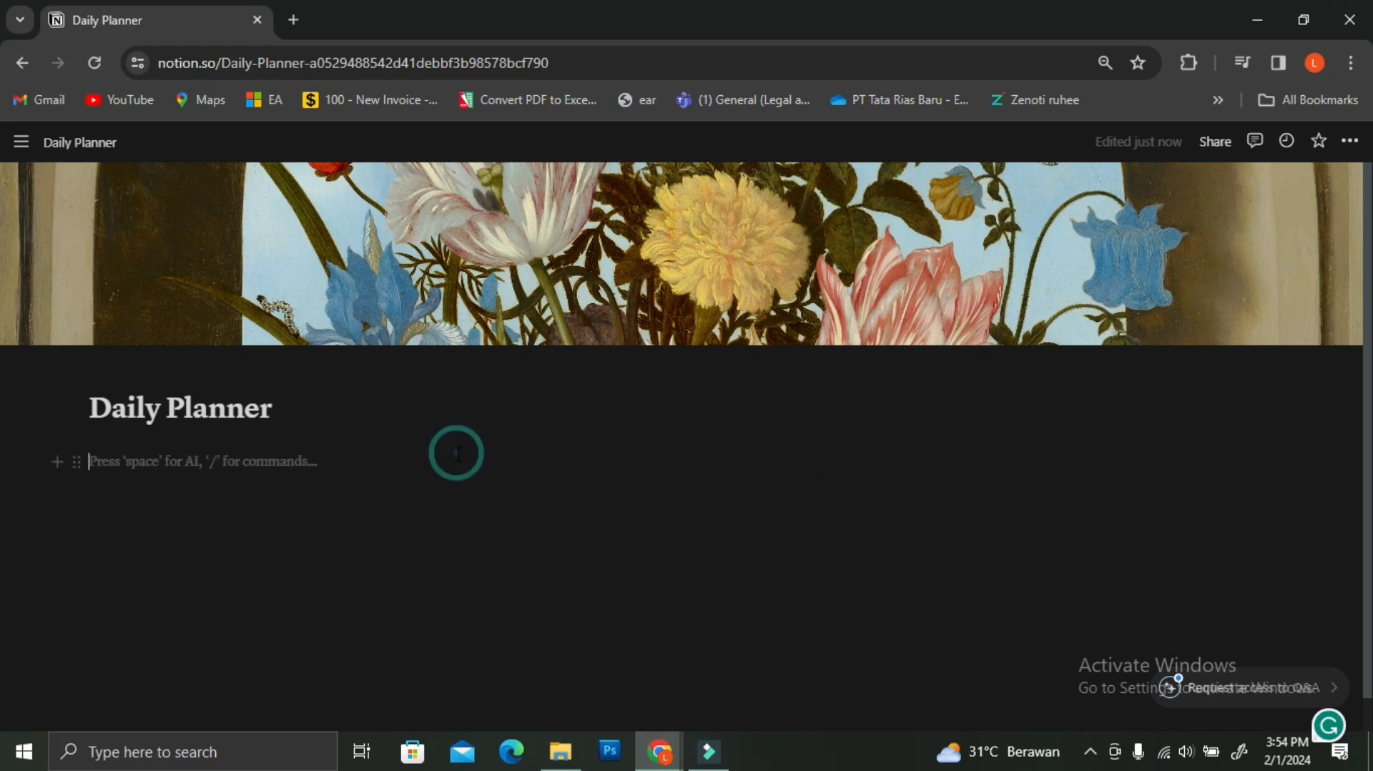
left_click(818, 475)
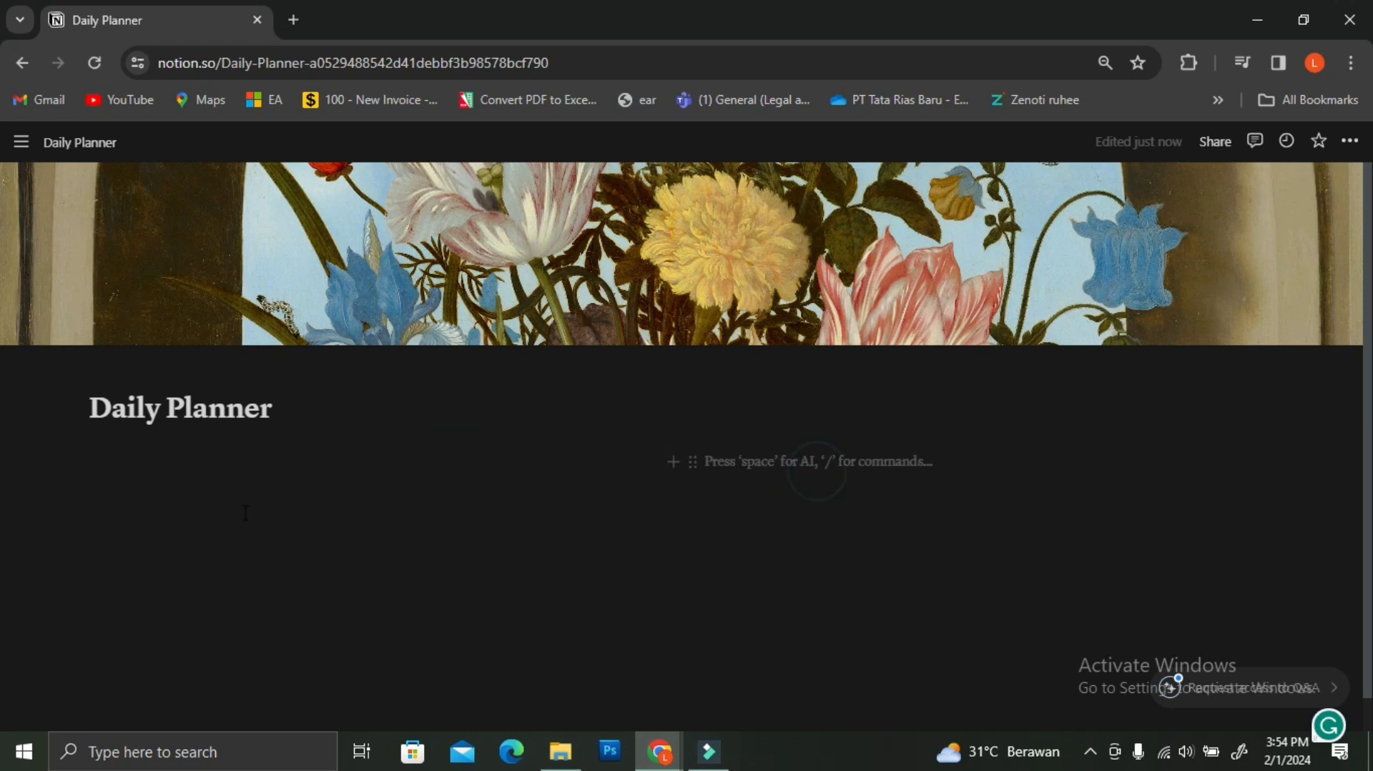
- Insert a table view with a new database below the page title and hide the database title
left_click(182, 469)
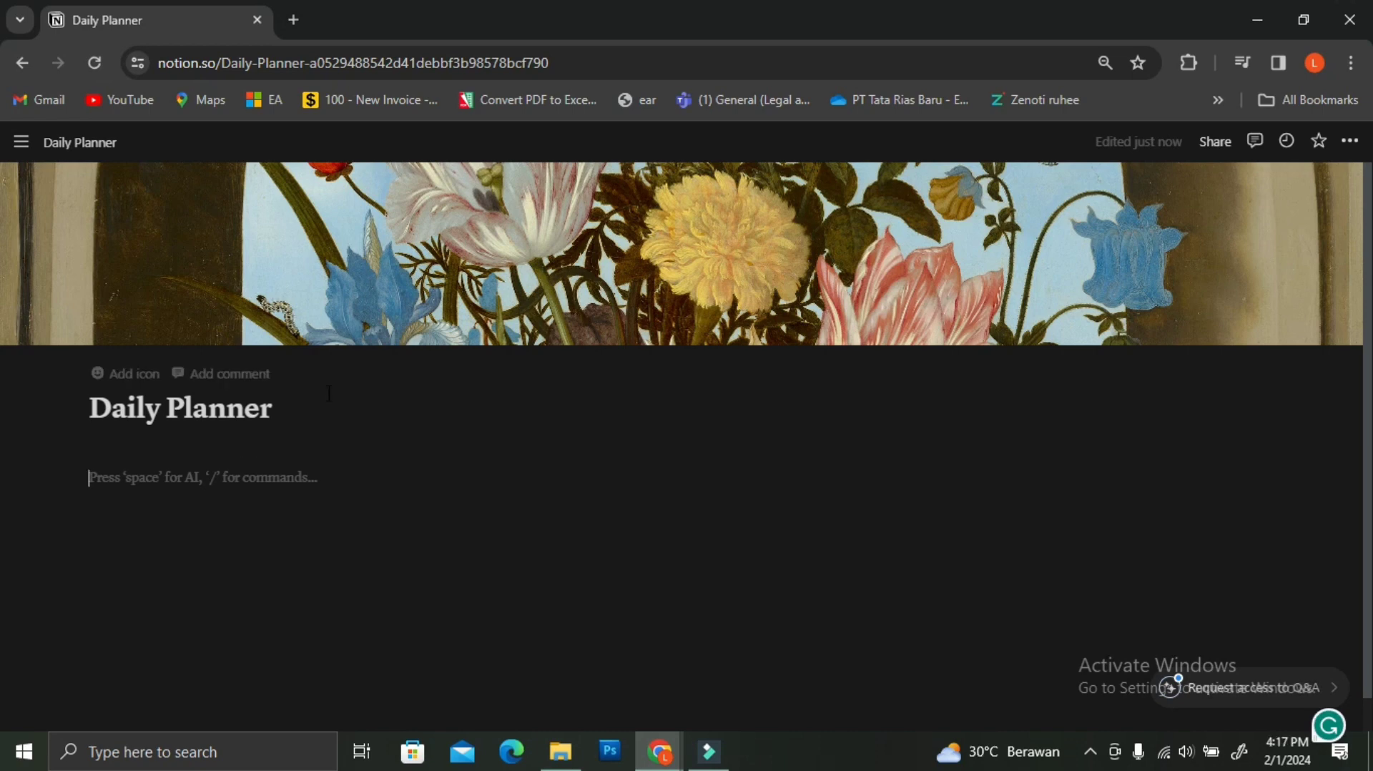
type("/tabl")
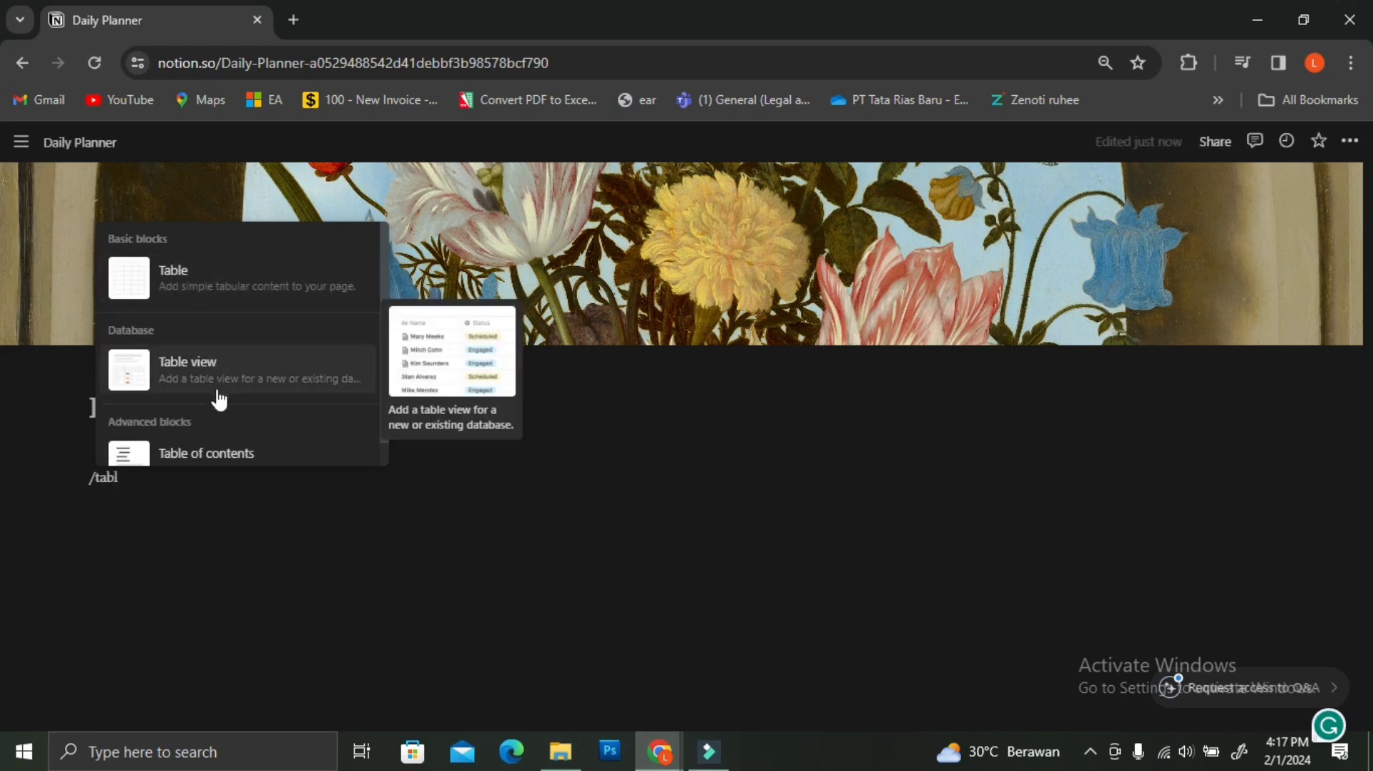
left_click(217, 393)
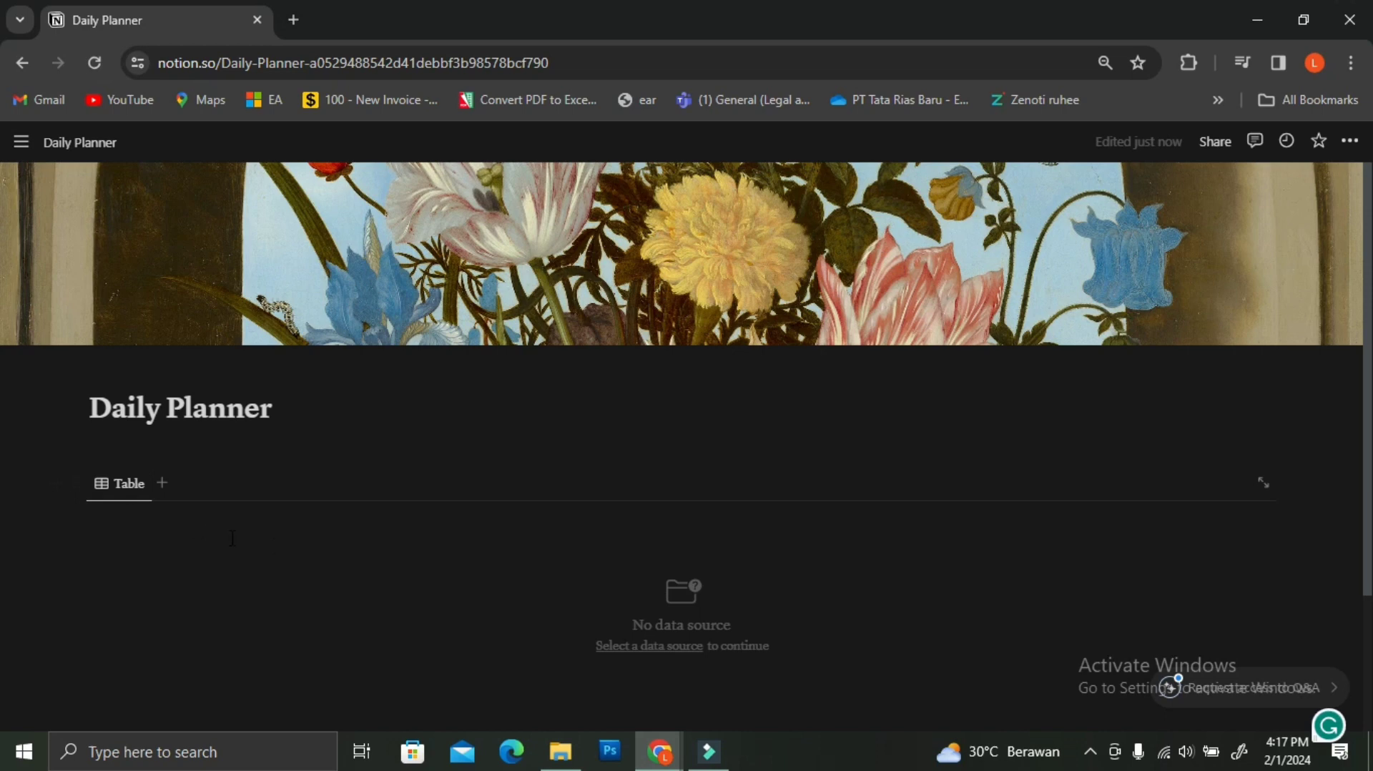
left_click(686, 646)
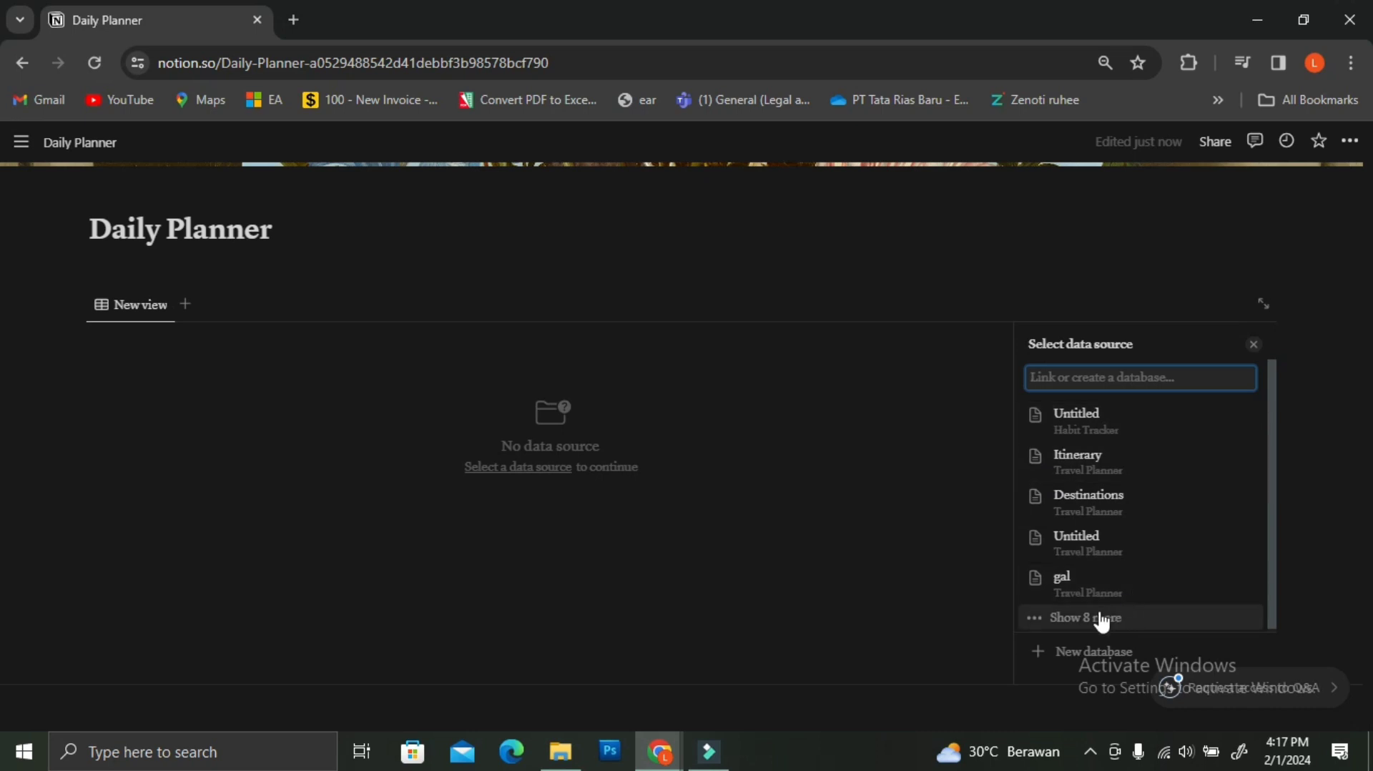
left_click(1060, 643)
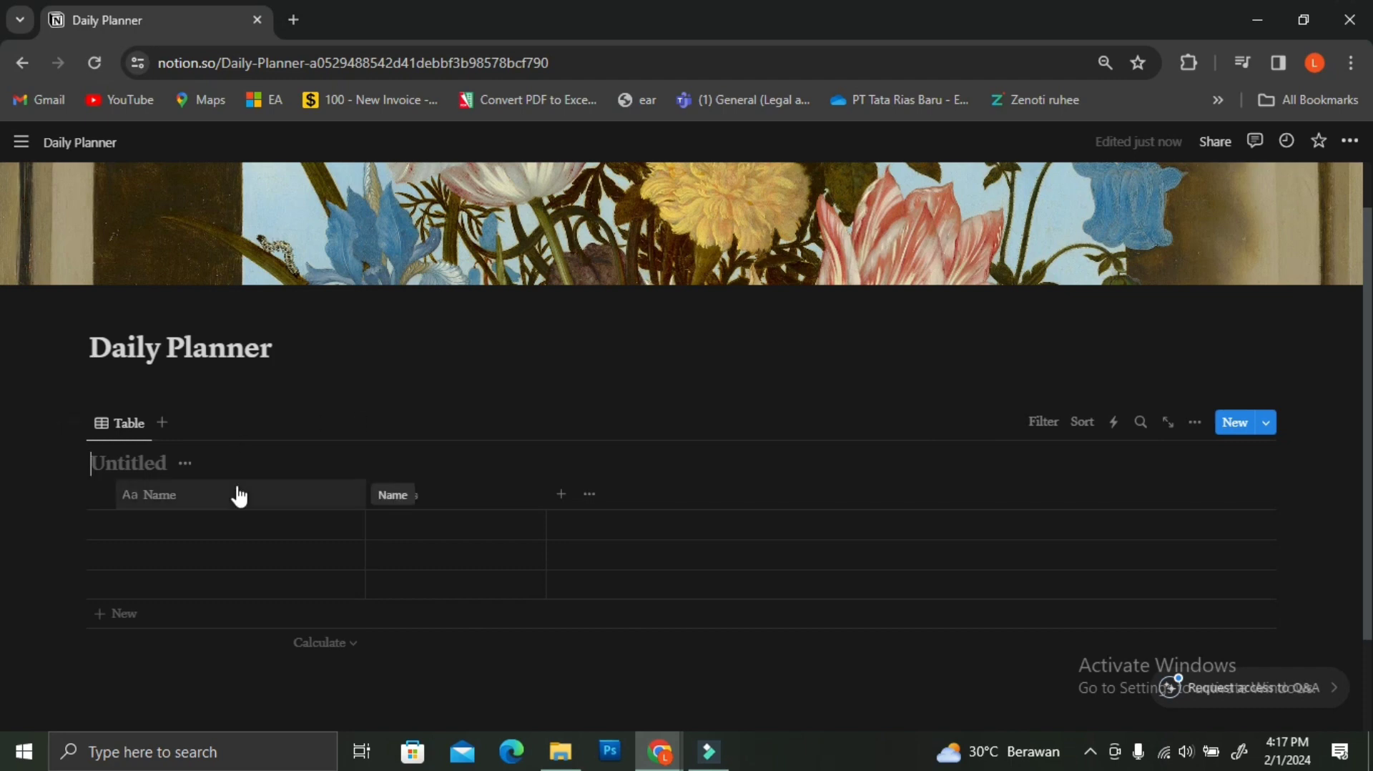
left_click(186, 465)
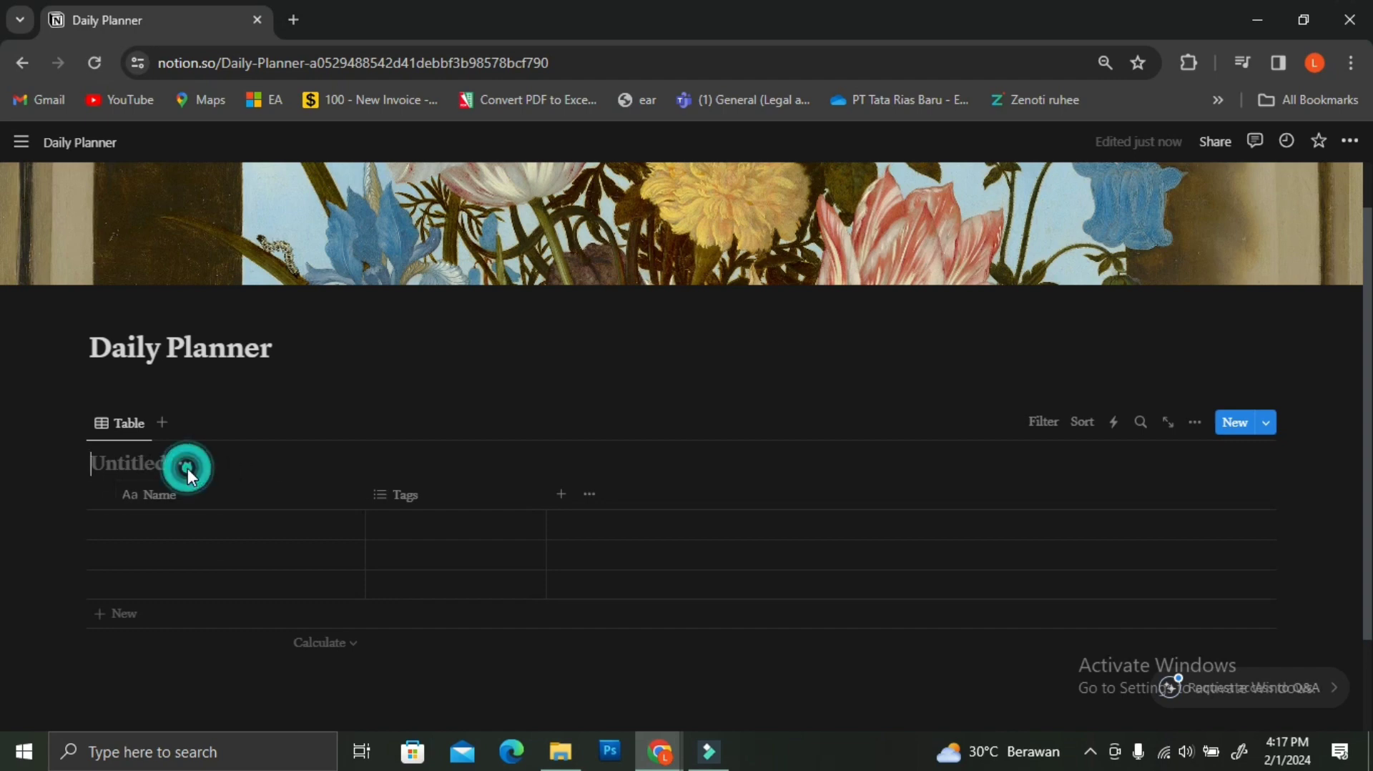
left_click(184, 559)
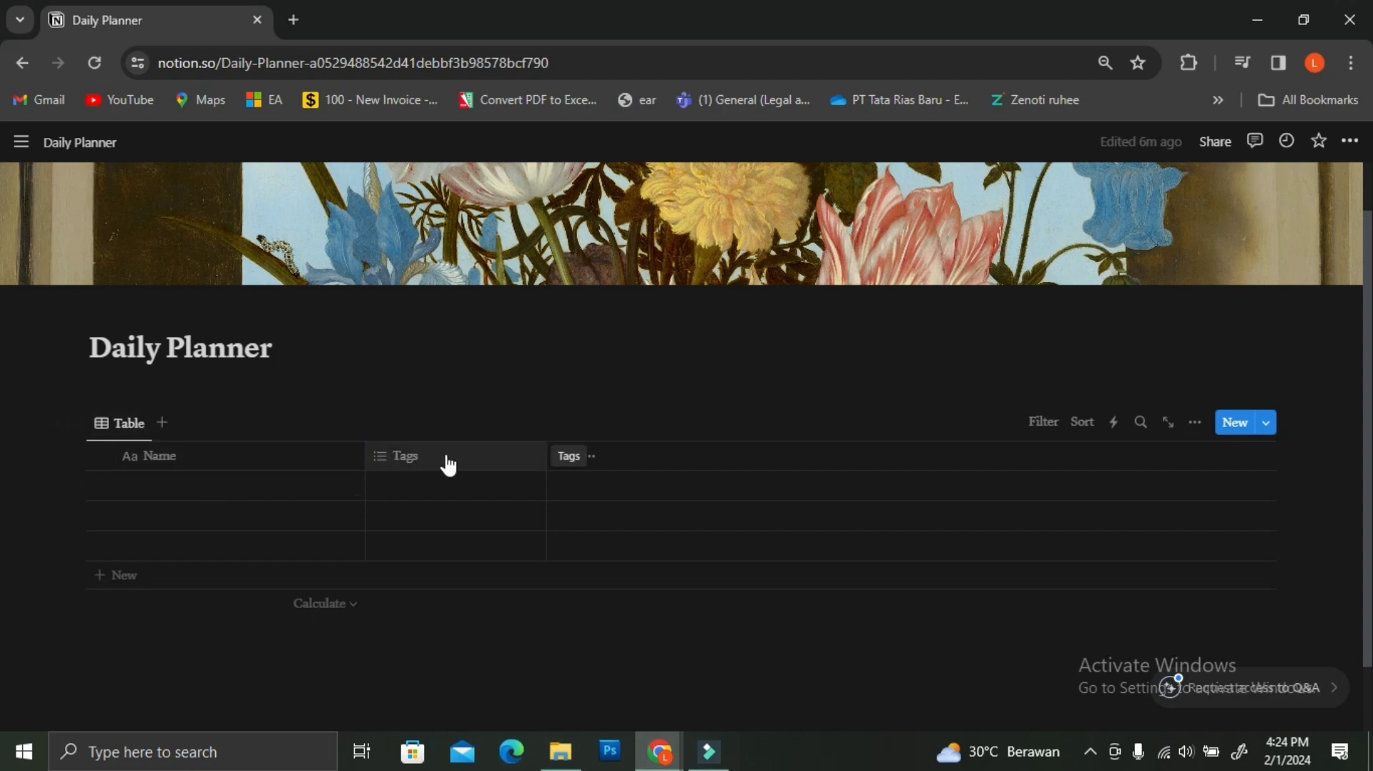
- Change the Tags property of the table to the Date type and rename it Date
left_click(469, 461)
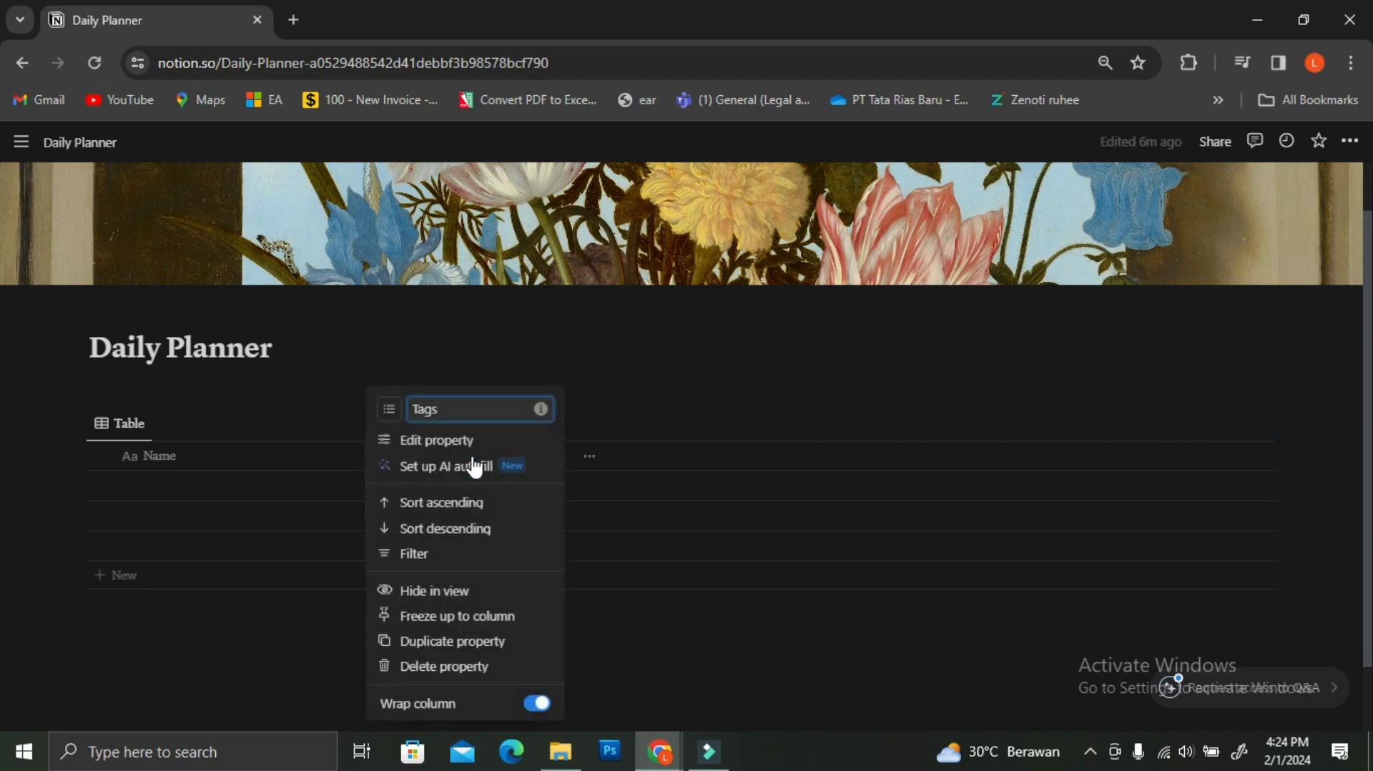
left_click(422, 443)
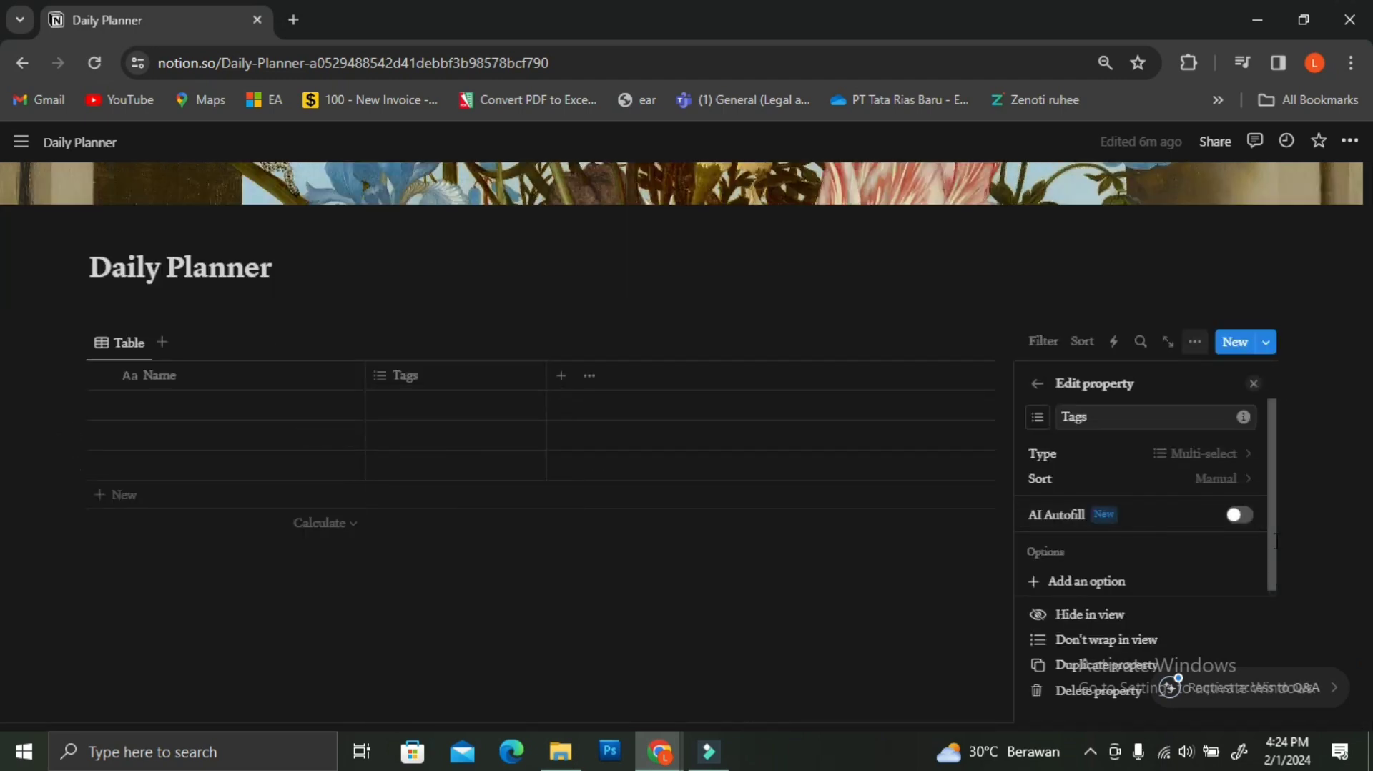
left_click(1198, 453)
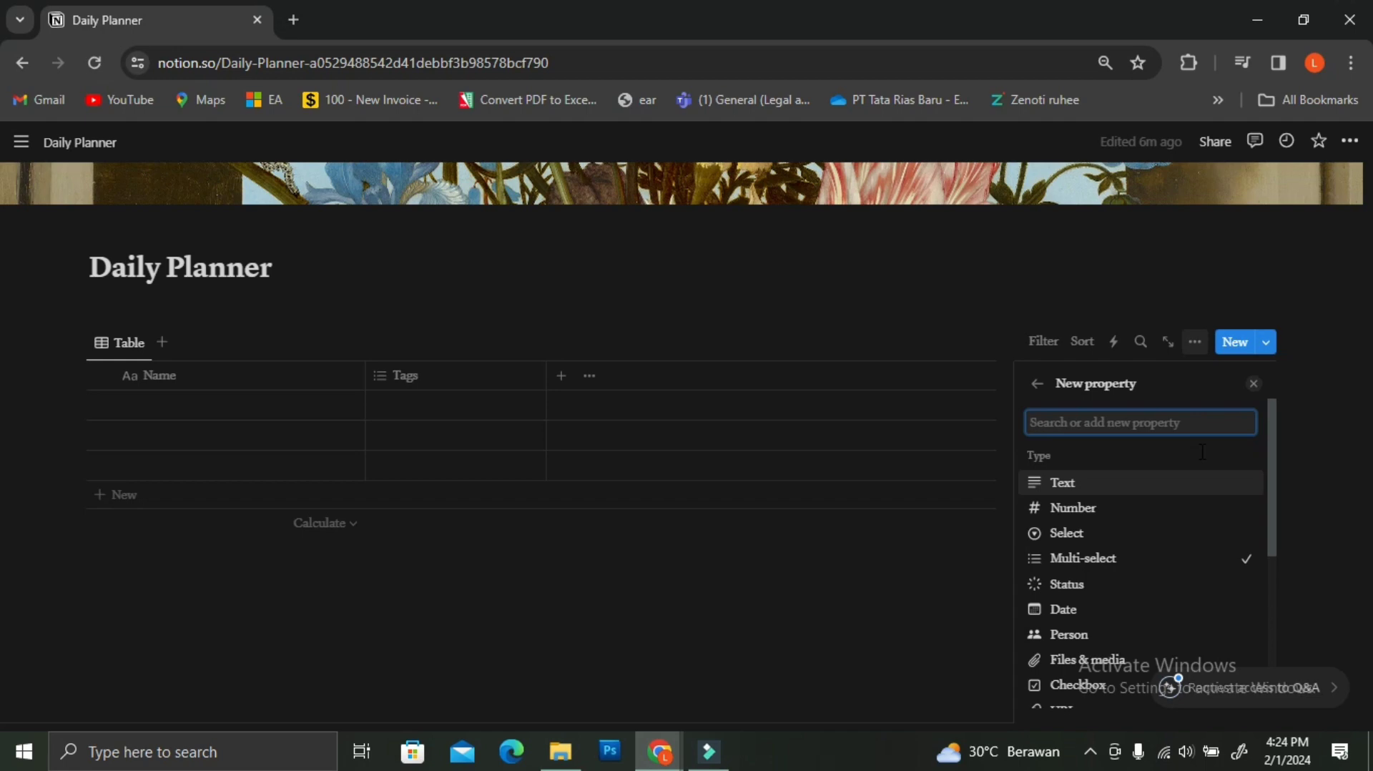
left_click(1068, 609)
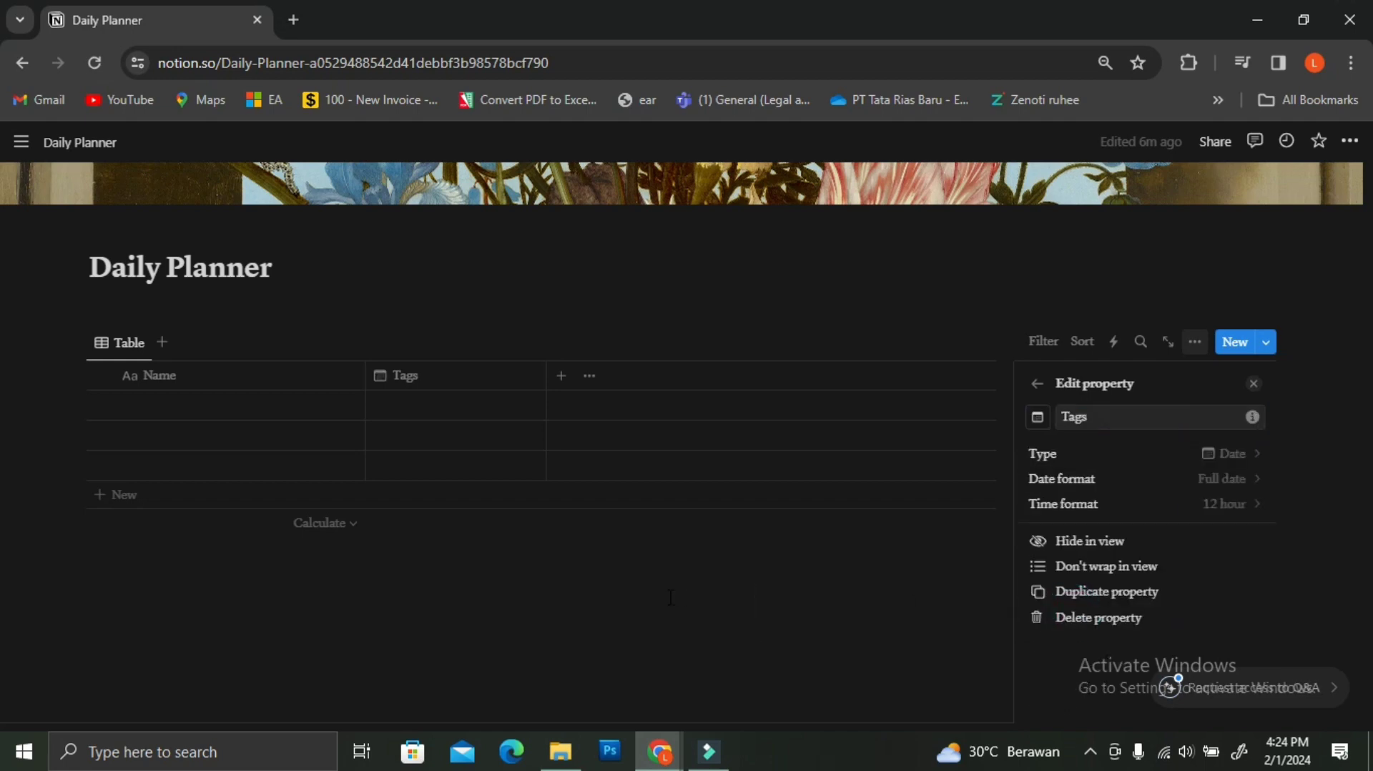
left_click(1119, 420)
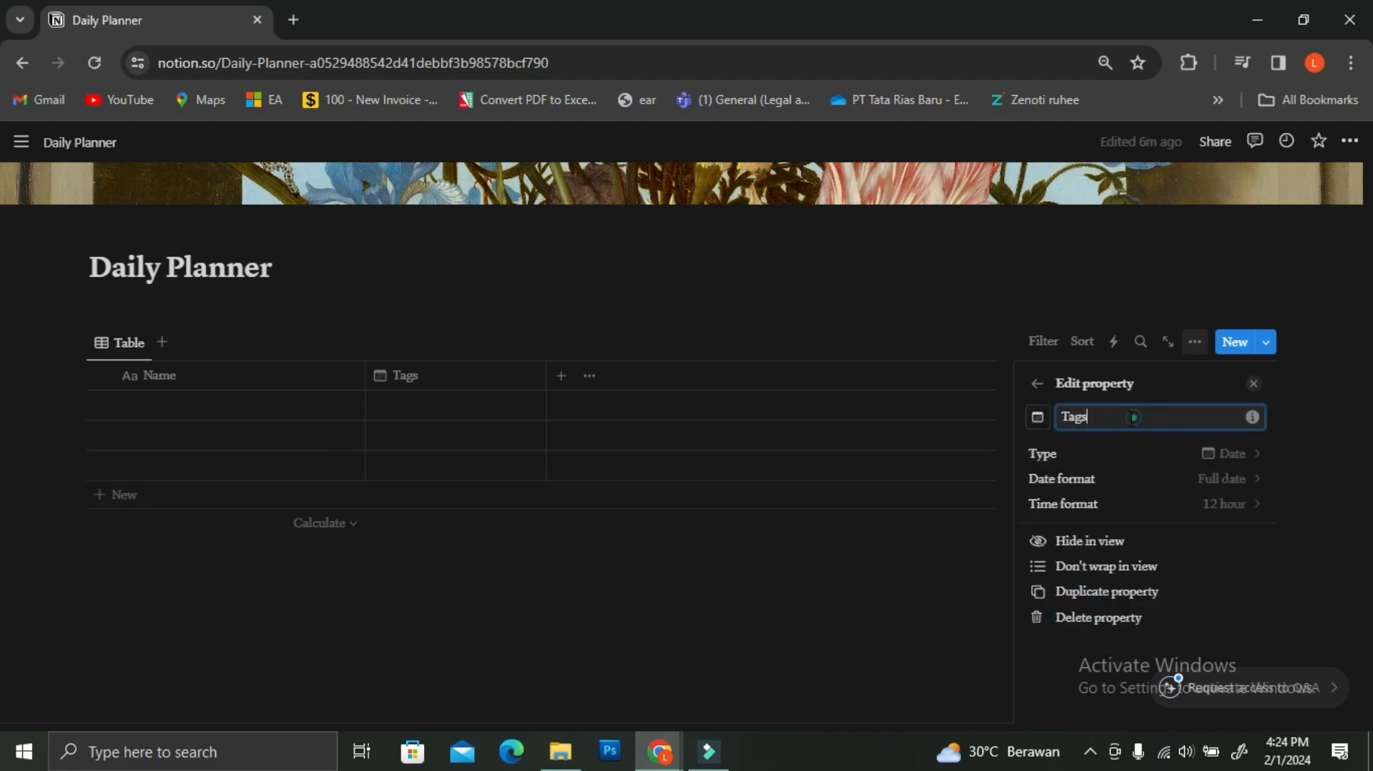
left_click_drag(1135, 417, 1035, 423)
type("Date")
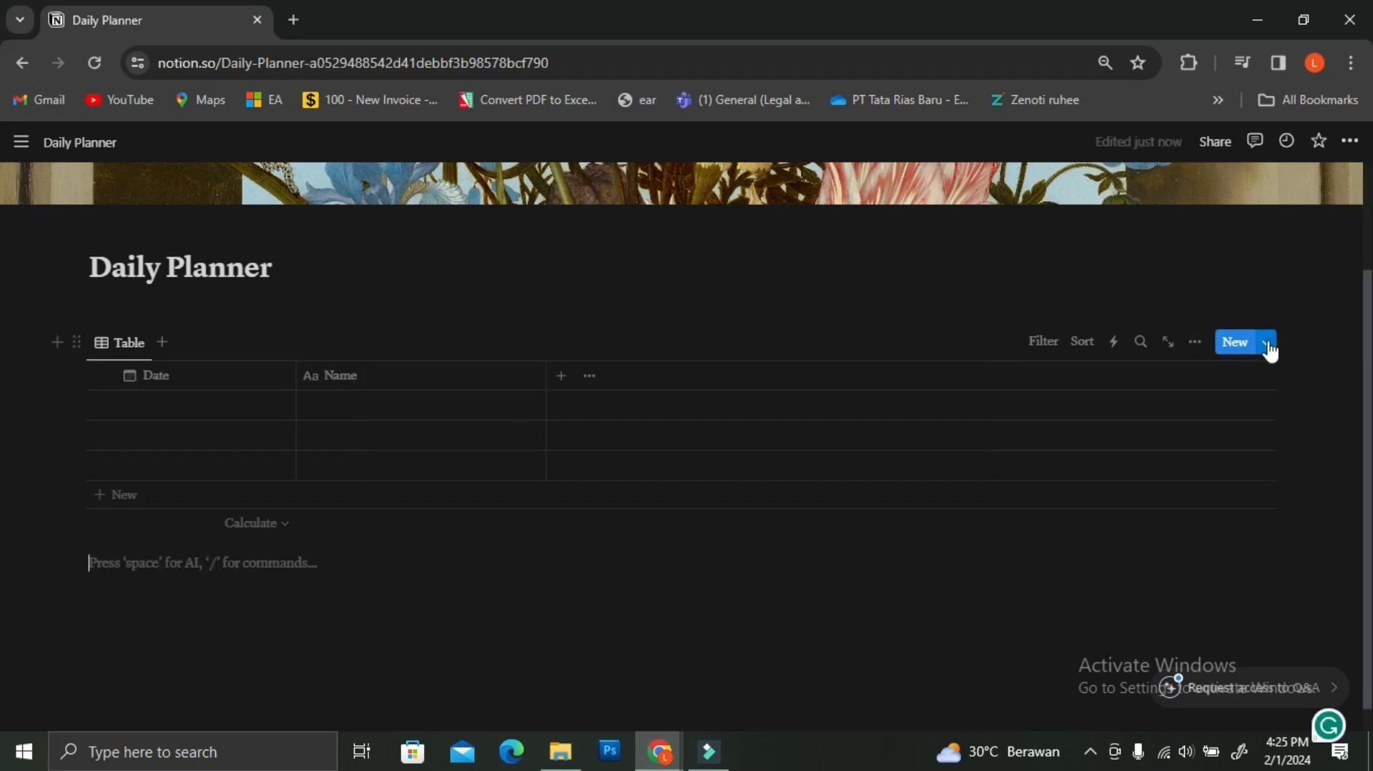
- Create a new template for the table's database and open it as a full page
left_click(1268, 347)
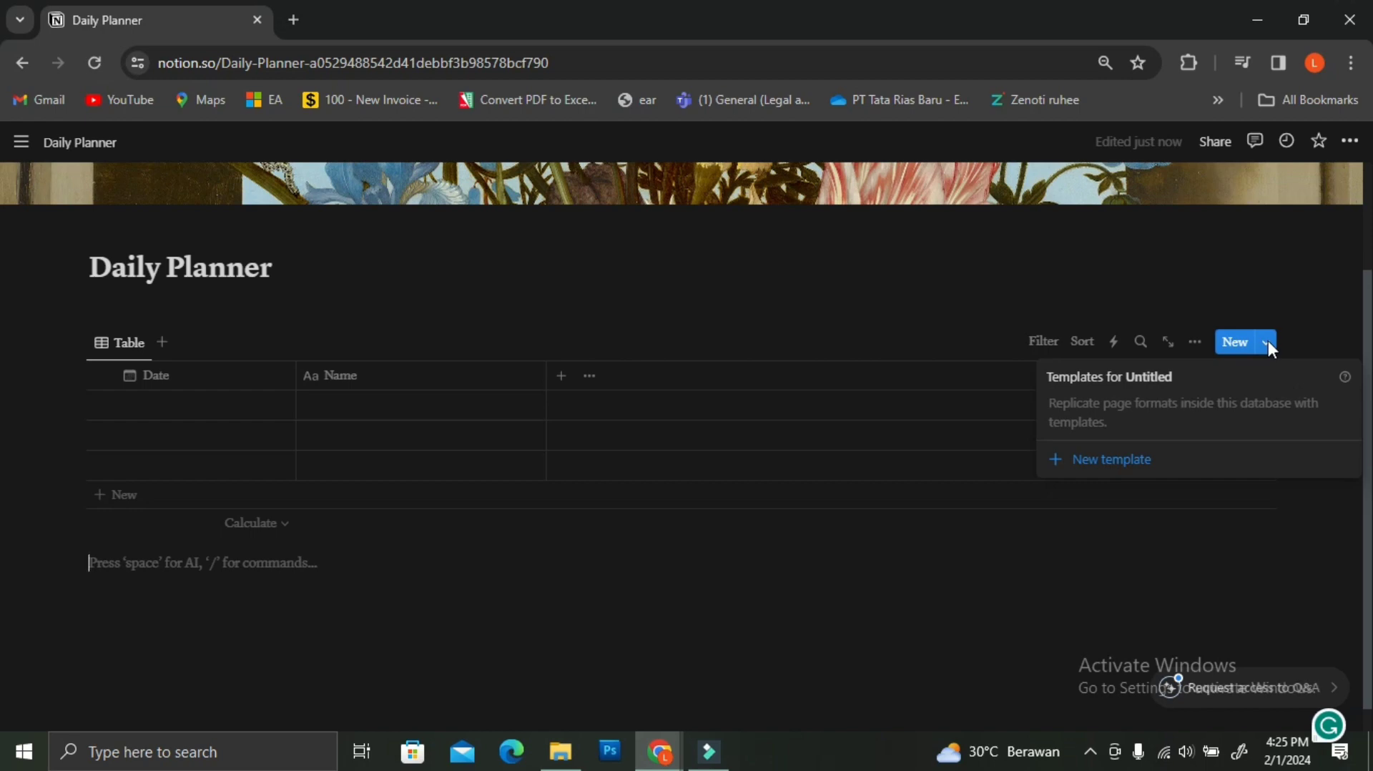
left_click(1101, 461)
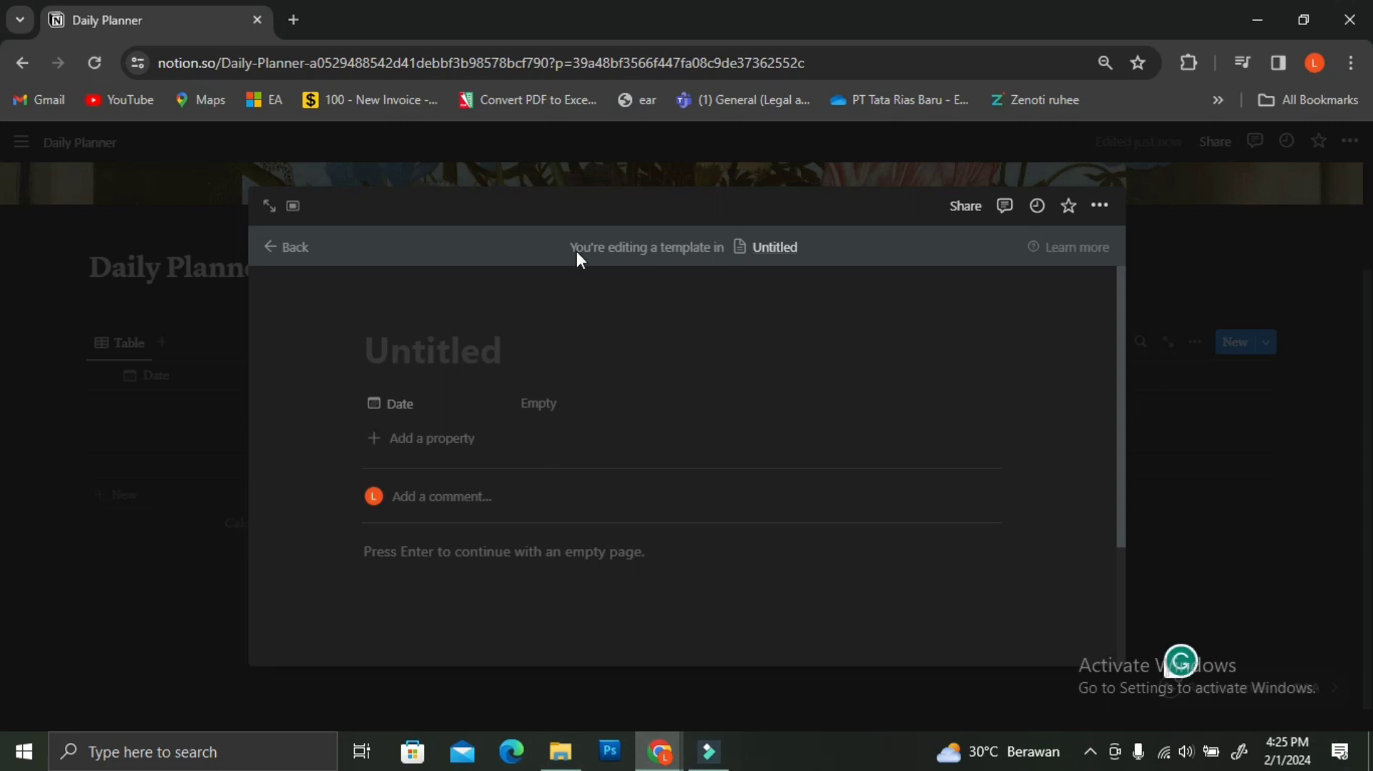
left_click(269, 207)
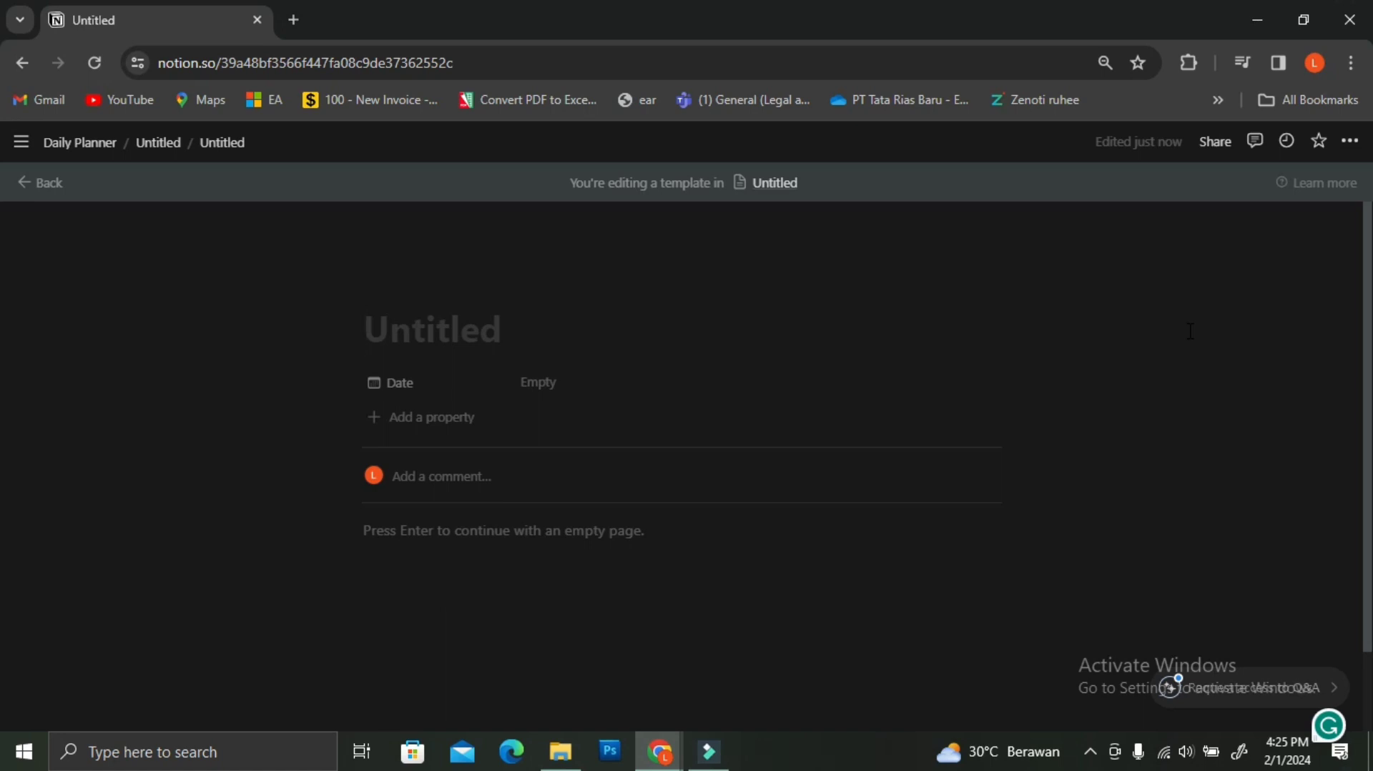
- Title the template "Daily Planner Entry"
type("Daily ")
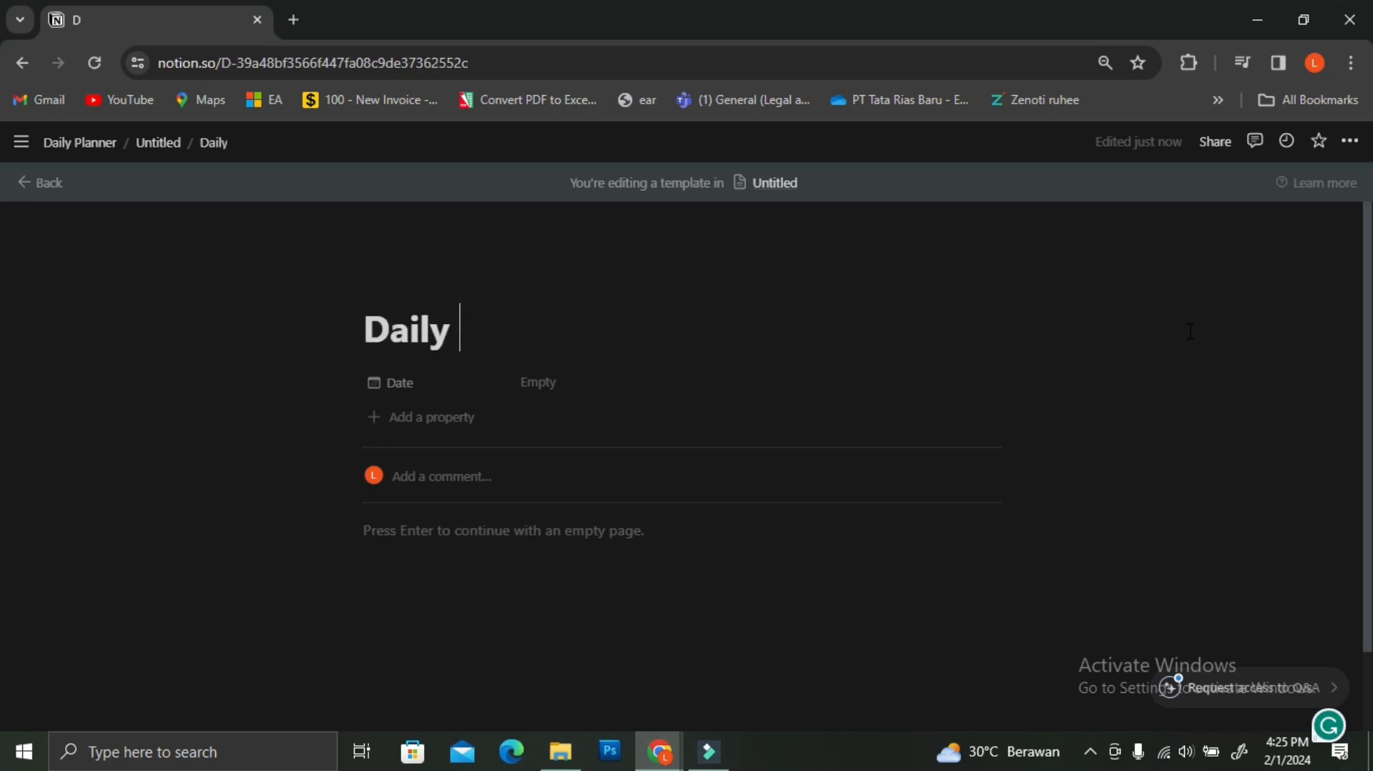
type("Plan")
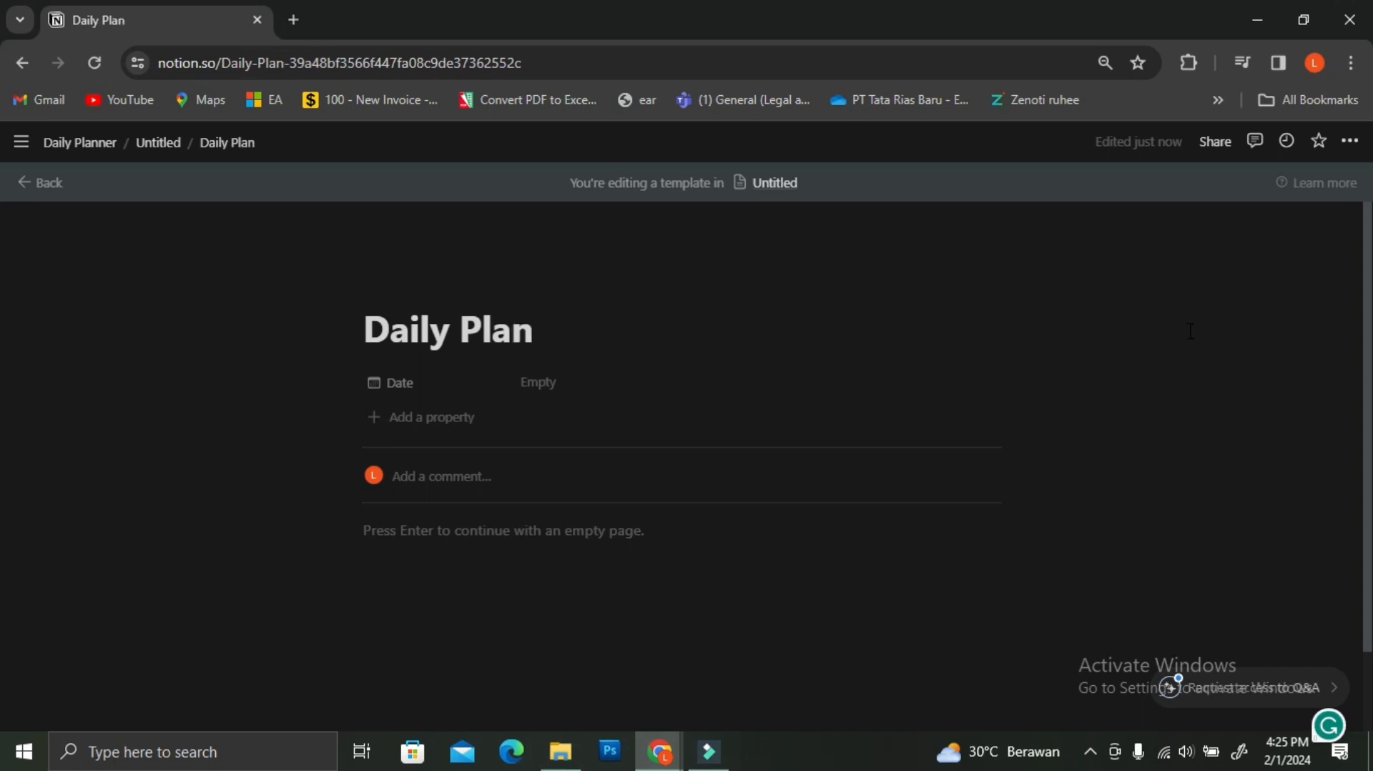
type("ner")
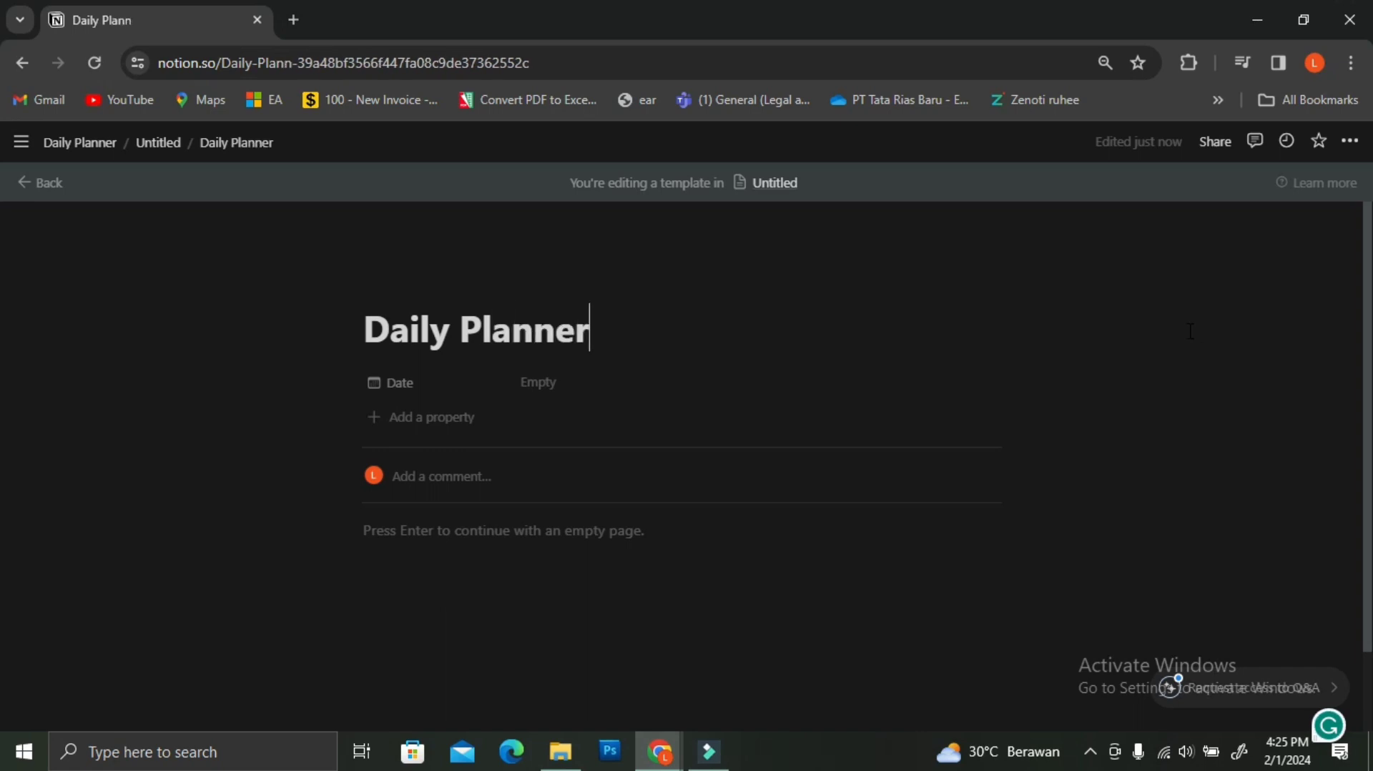
type(" REntry")
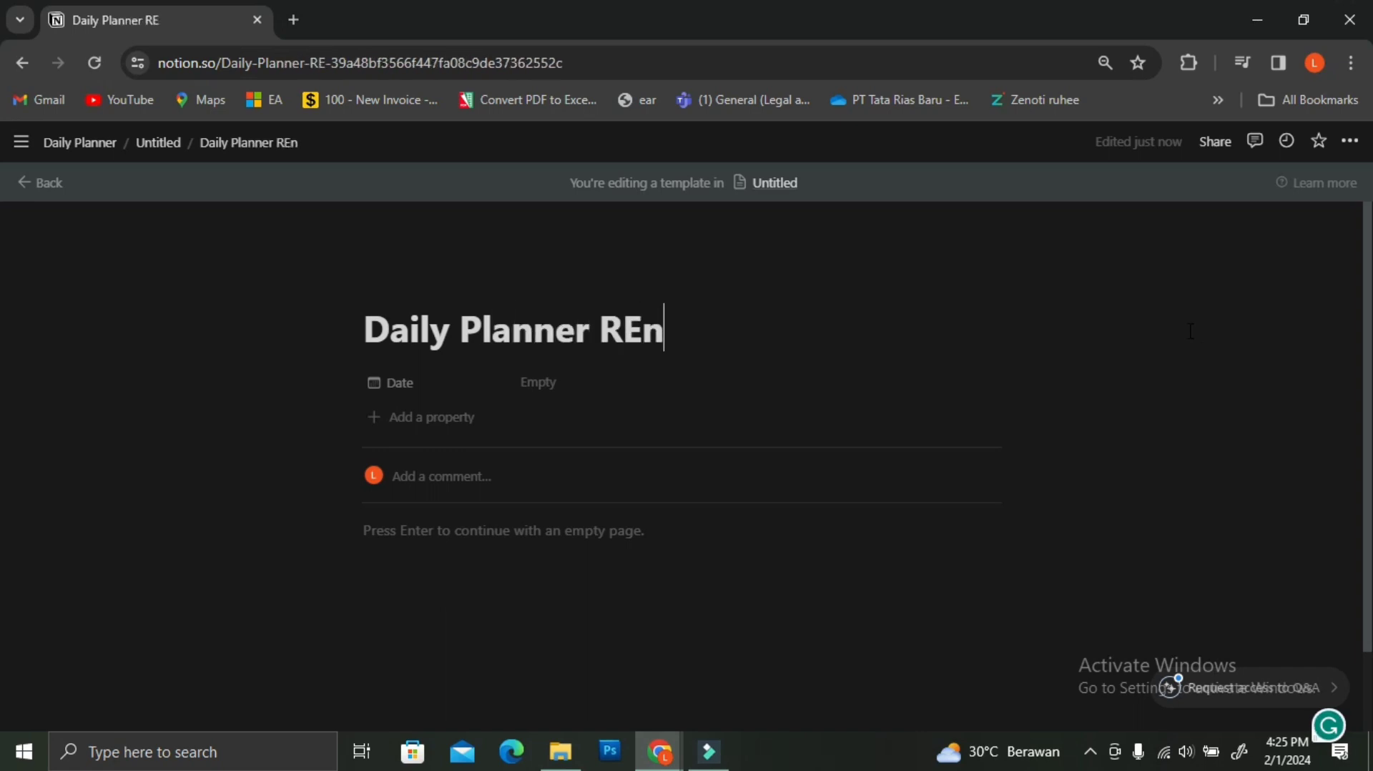
key("BackSpace")
key("BackSpace")
key("BackSpace")
key("BackSpace")
key("BackSpace")
key("BackSpace")
type("Entry")
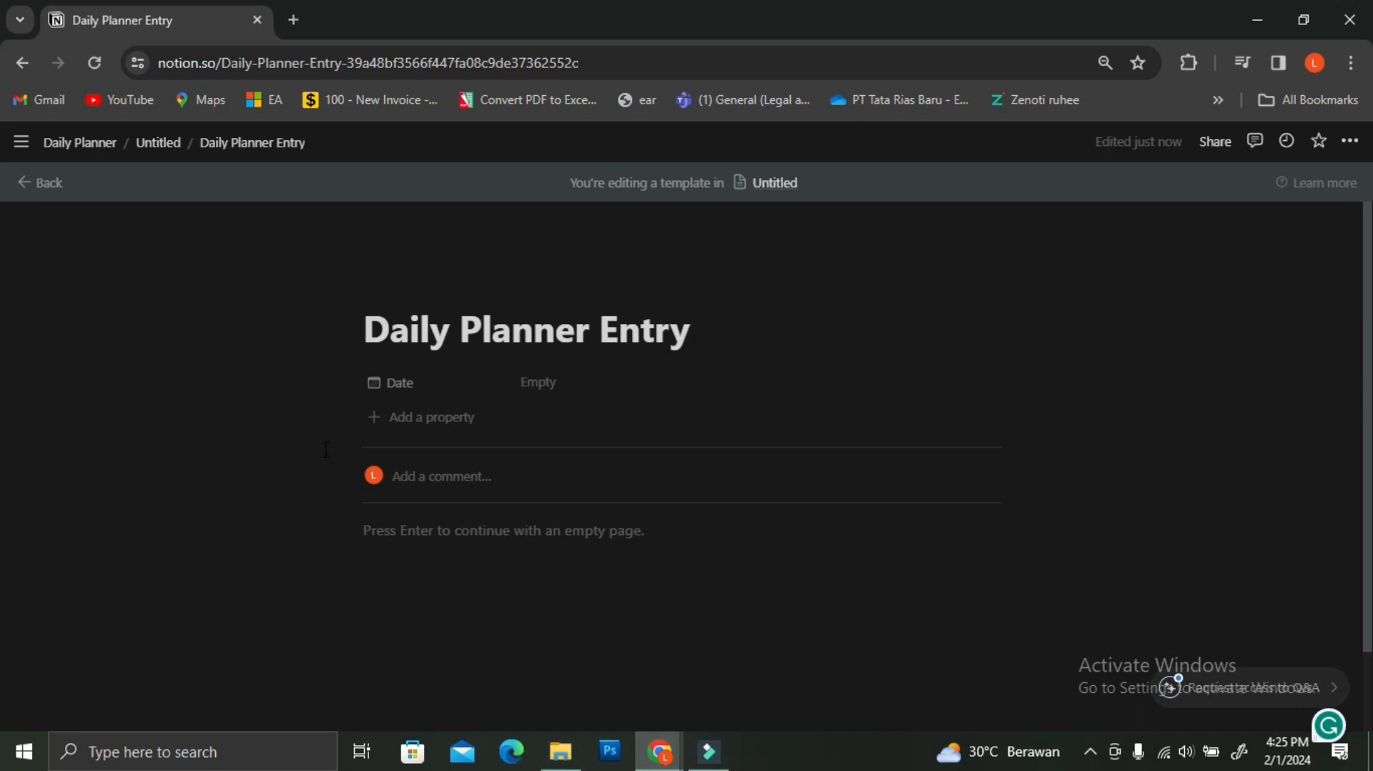
- Insert a 2 columns block in the empty body of the Daily Planner Entry template
left_click(412, 548)
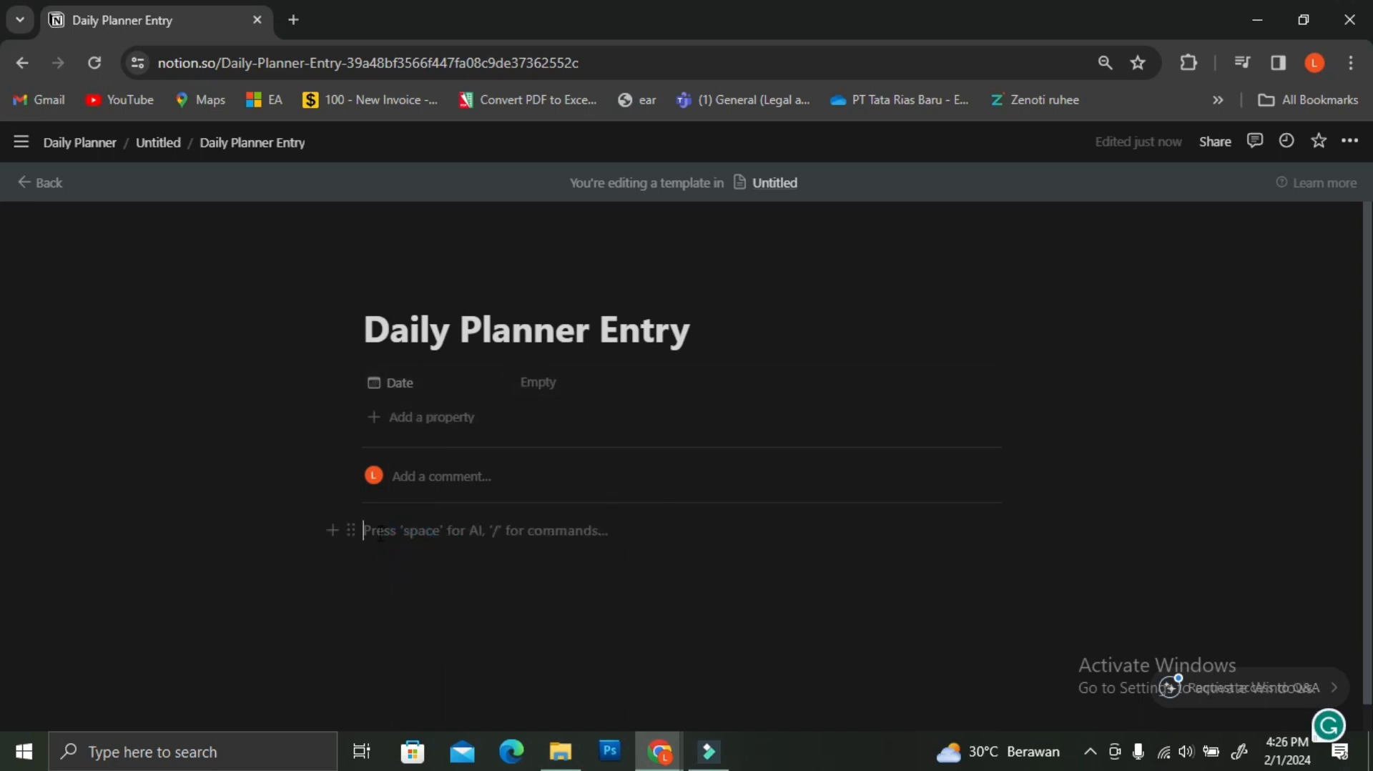
type("/")
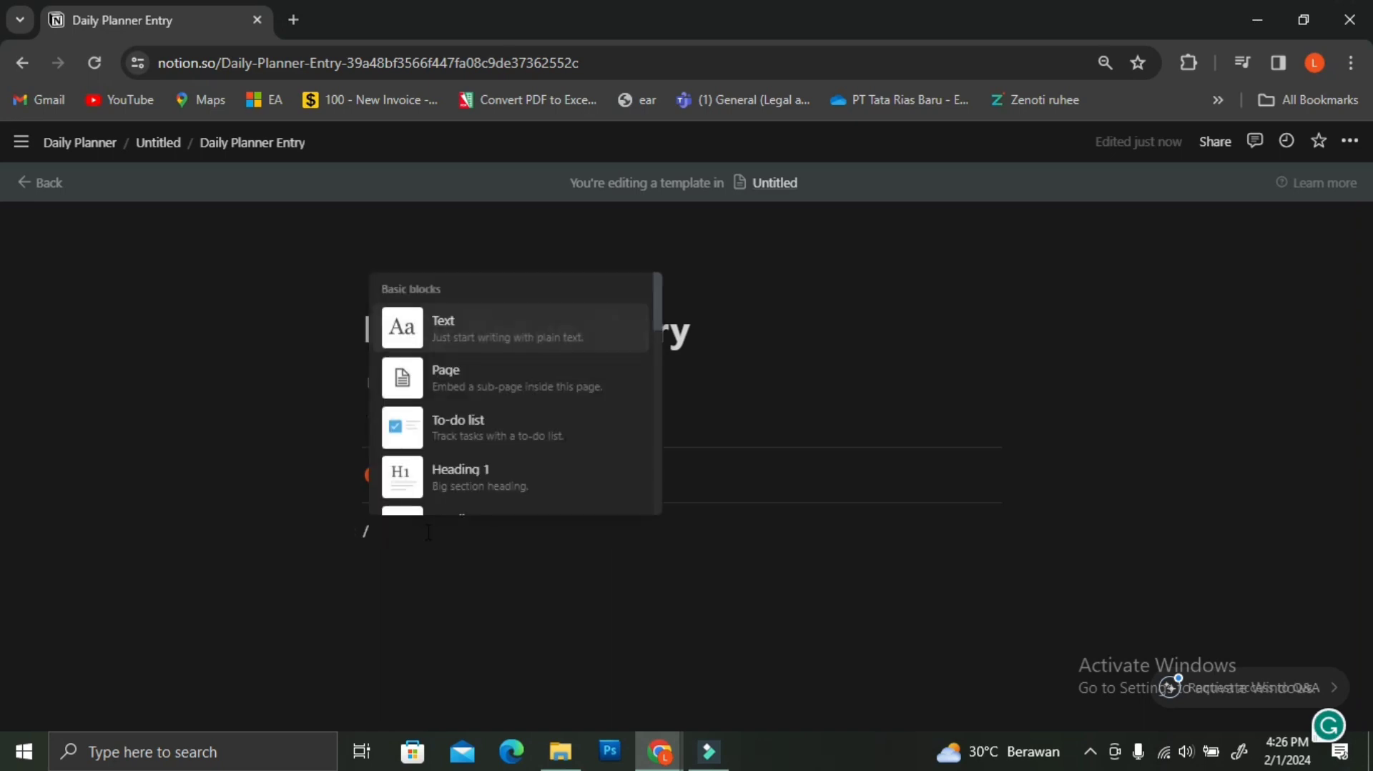
type("coll")
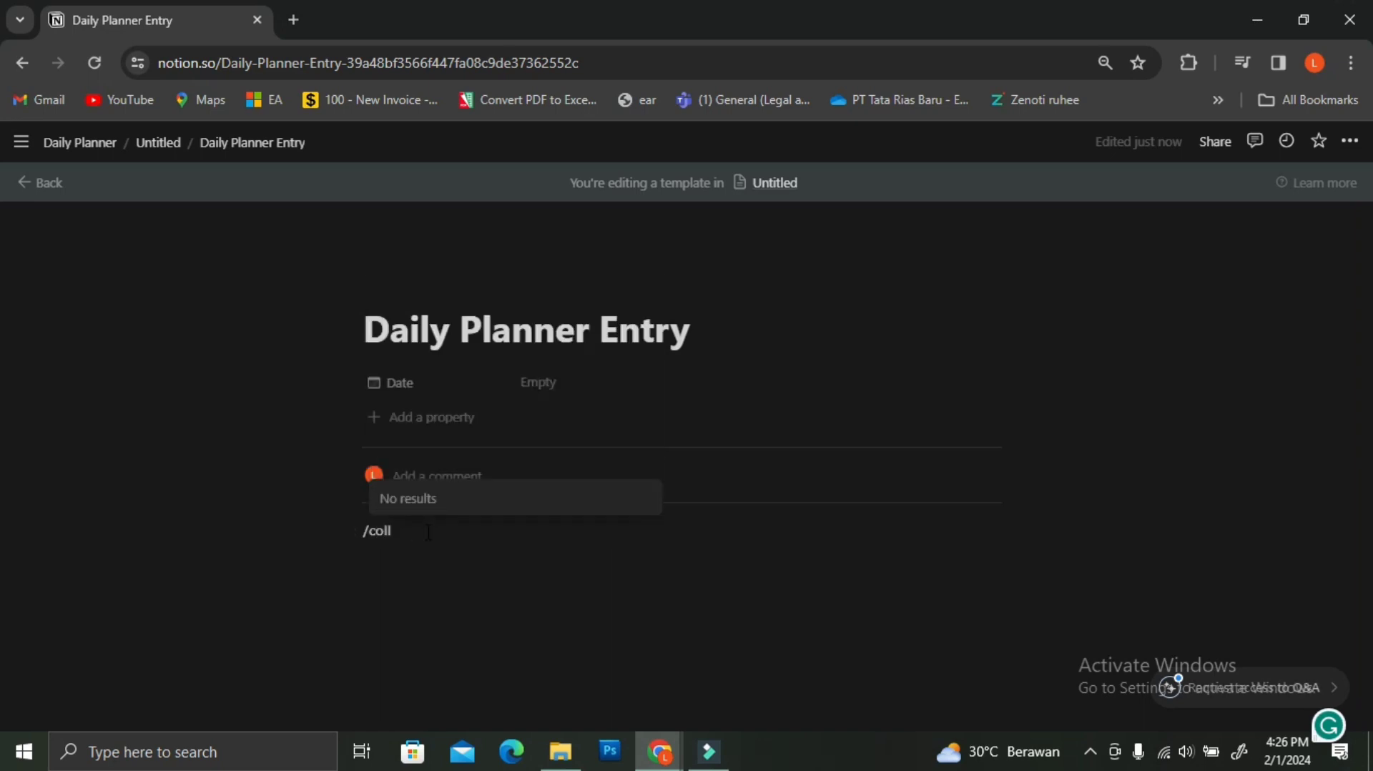
key("BackSpace")
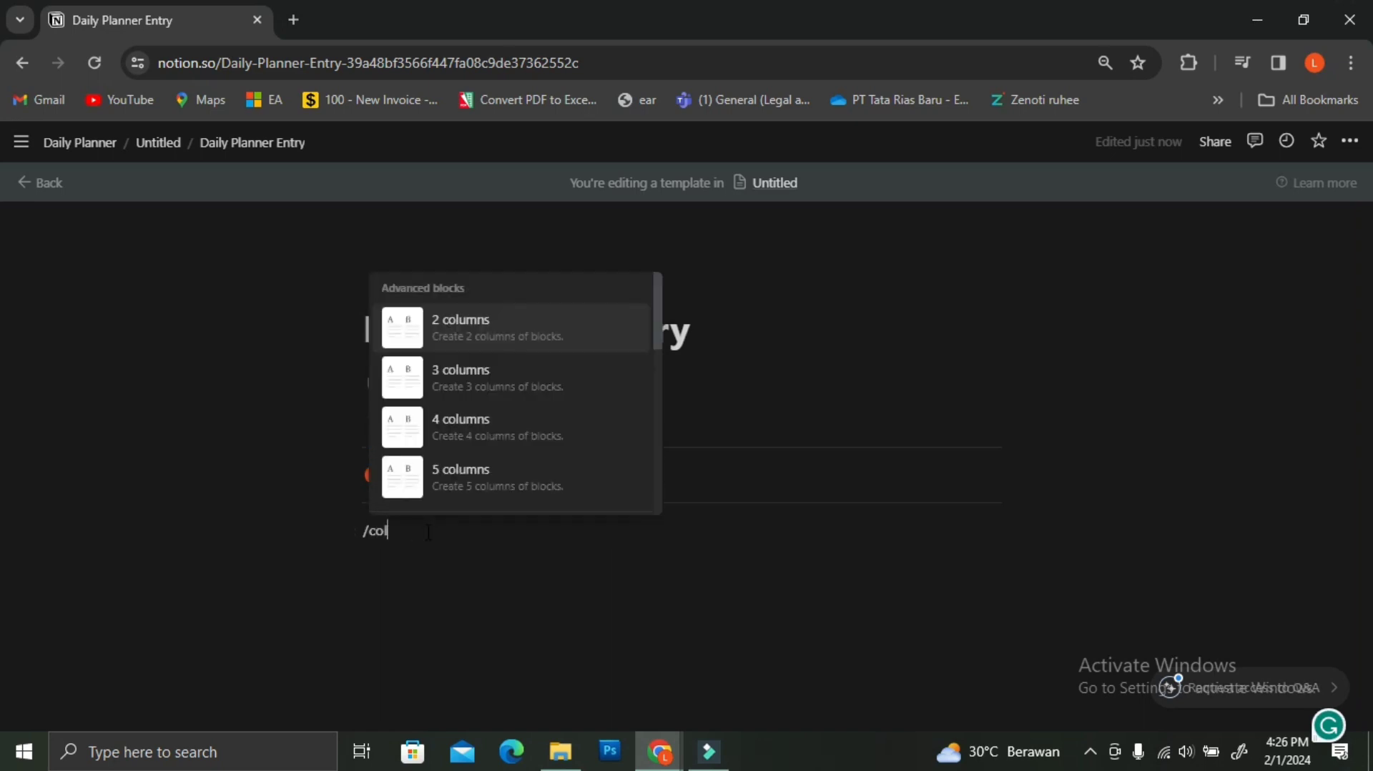
left_click(450, 341)
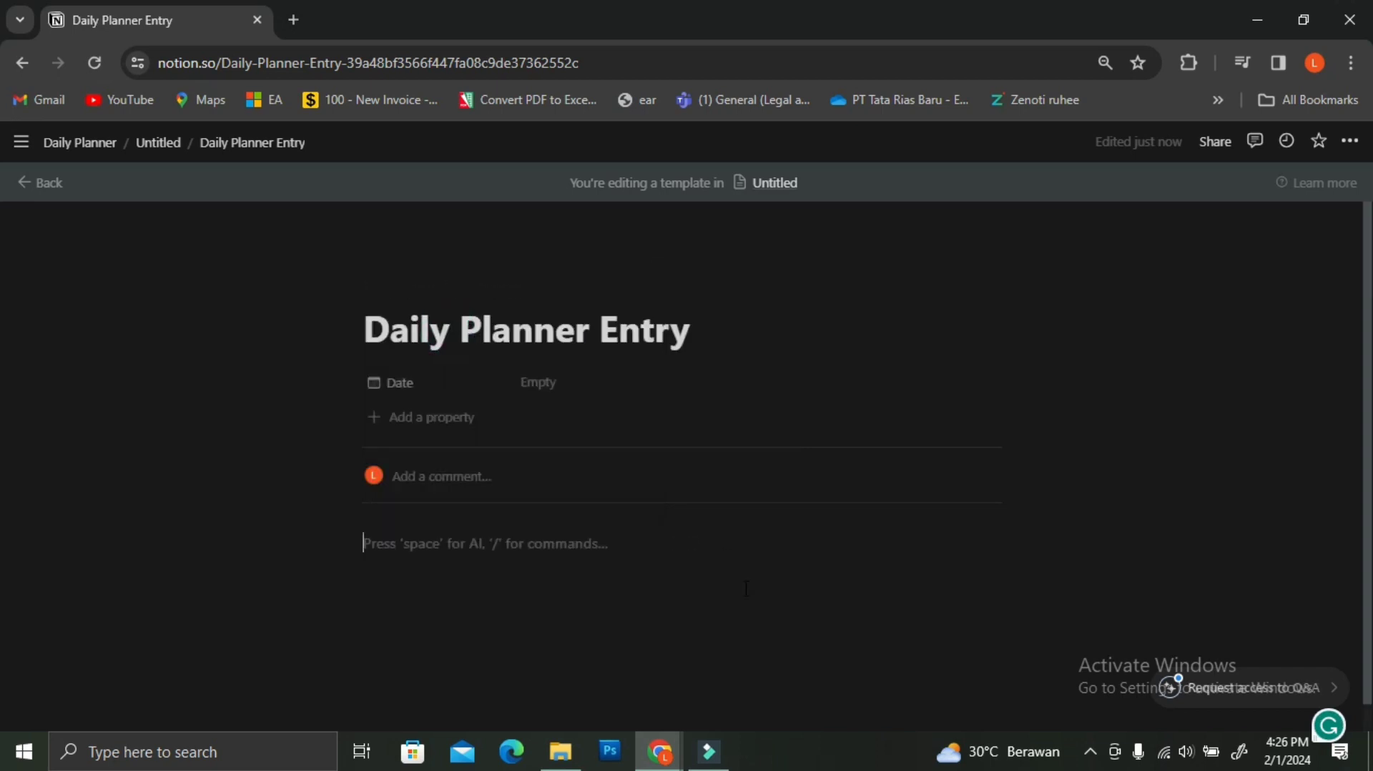
- Add a Heading 3 reading "Daily Schedule" in the first column of the template
type("/")
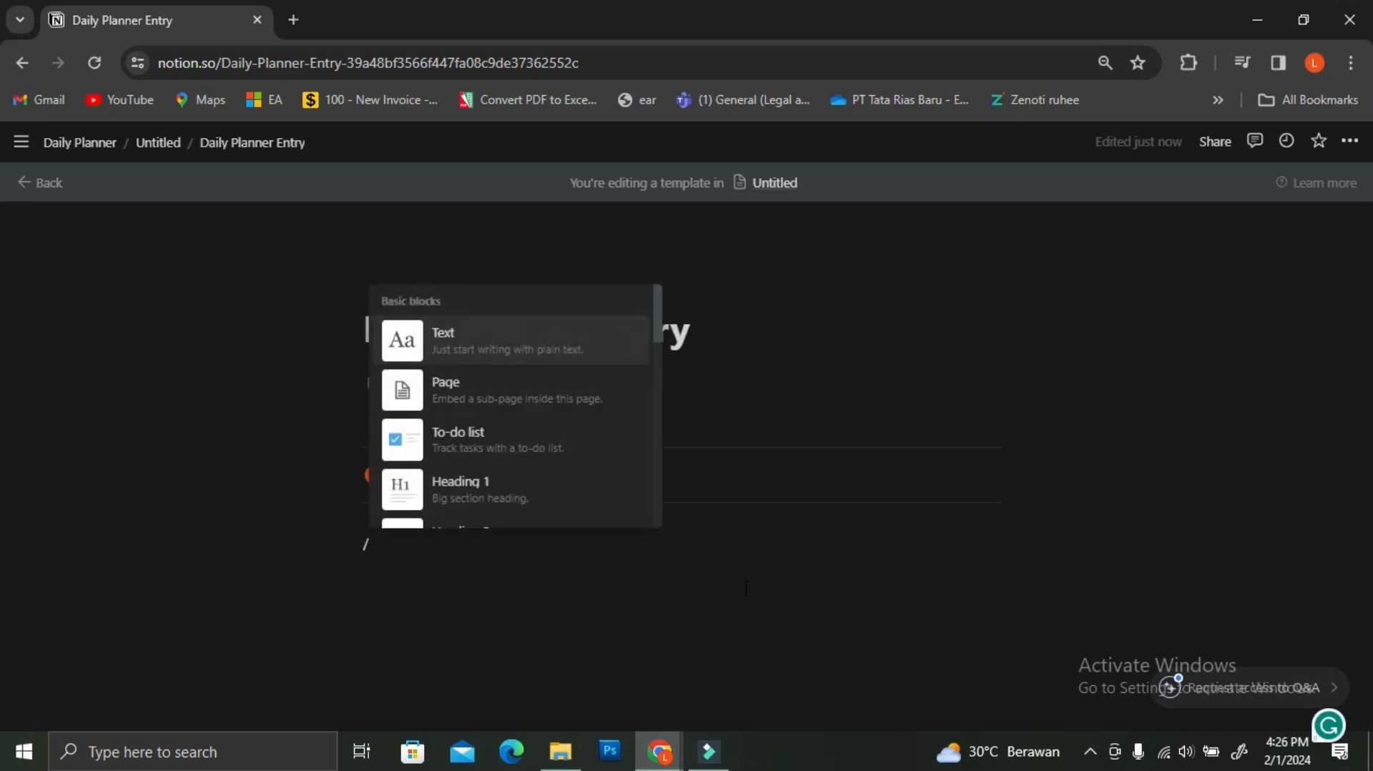
type("hea")
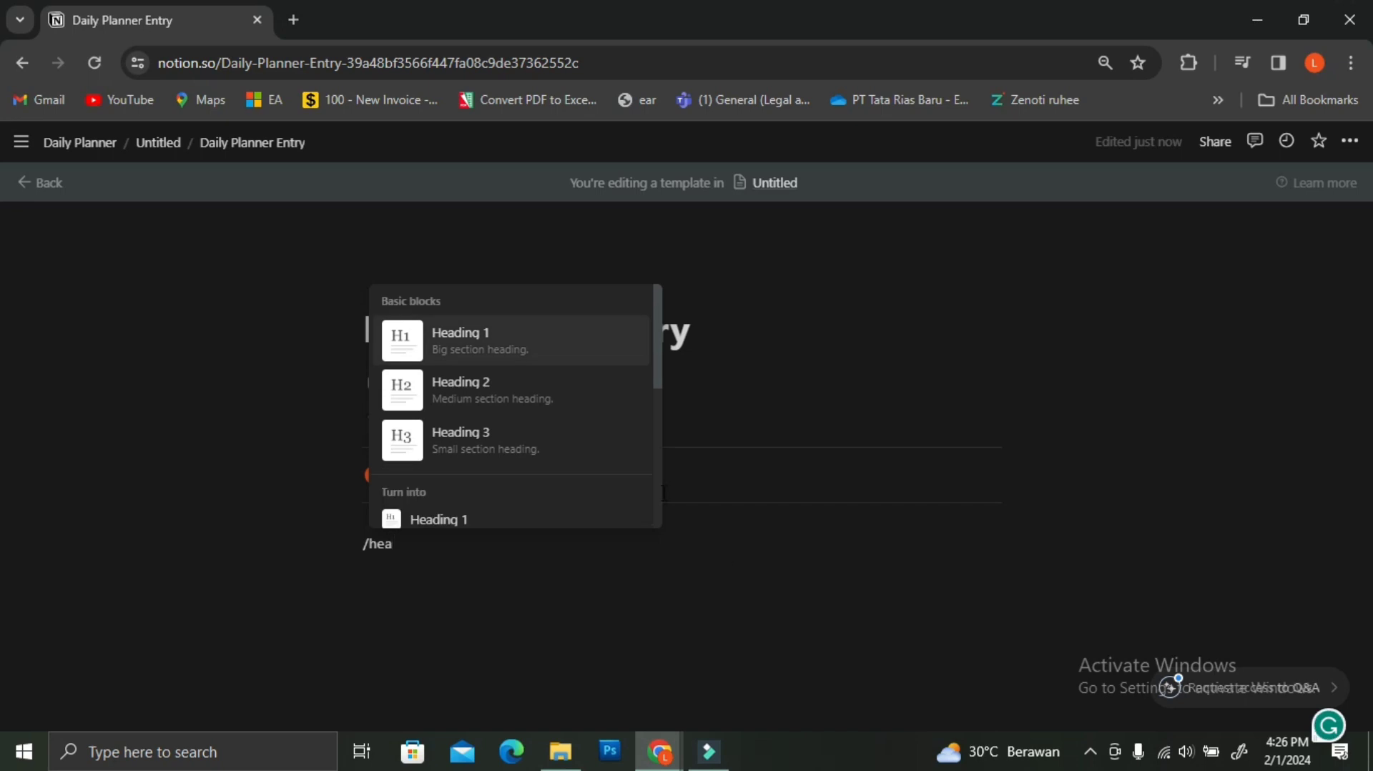
left_click(460, 436)
left_click(429, 552)
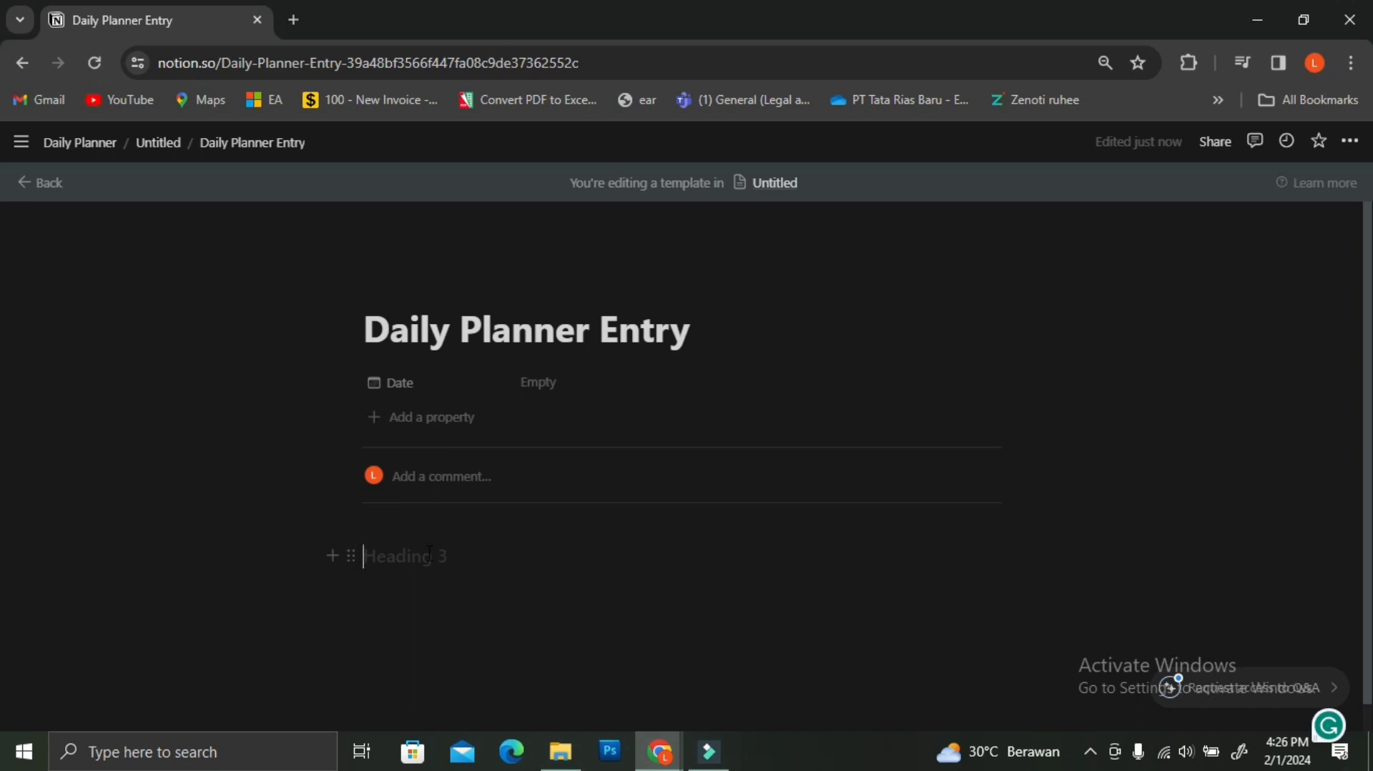
type("I")
key("BackSpace")
type("Daily Schedul")
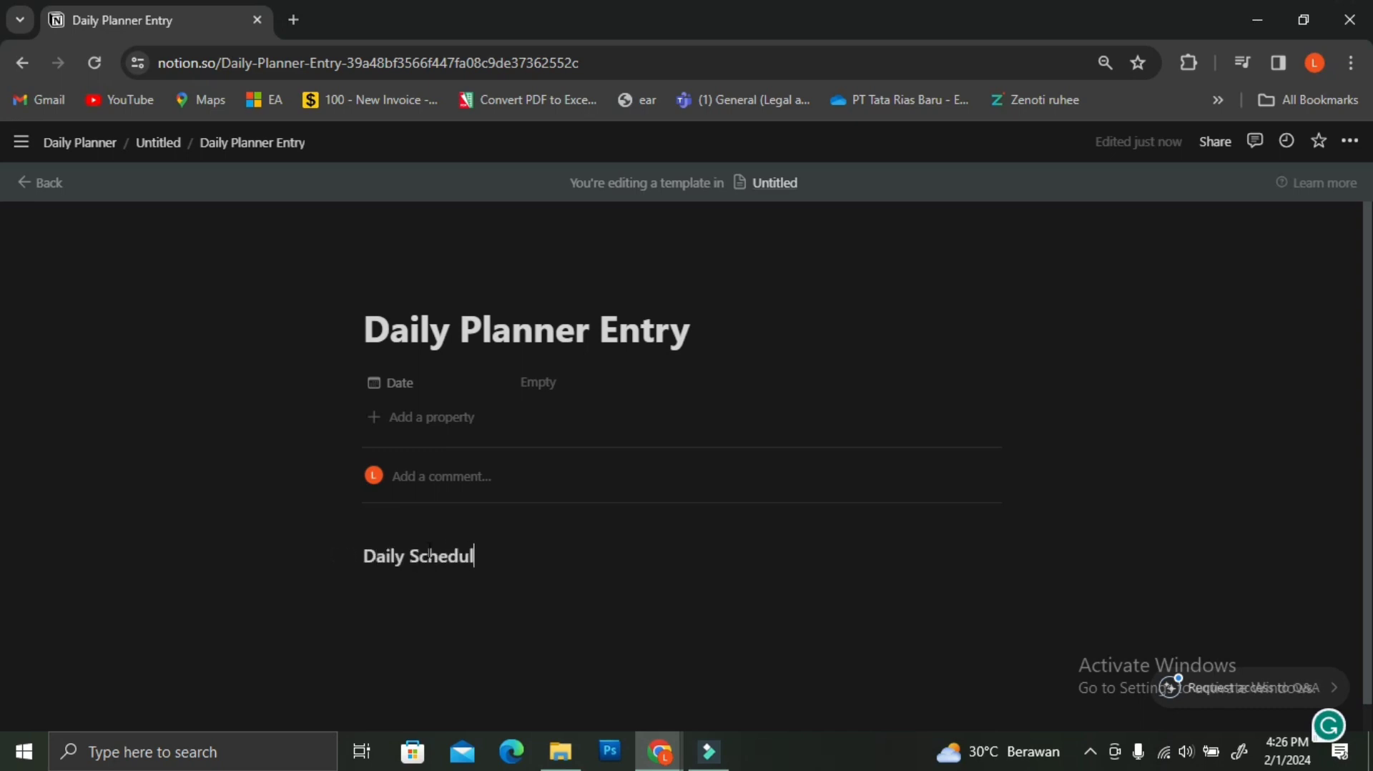
type("e")
left_click(377, 530)
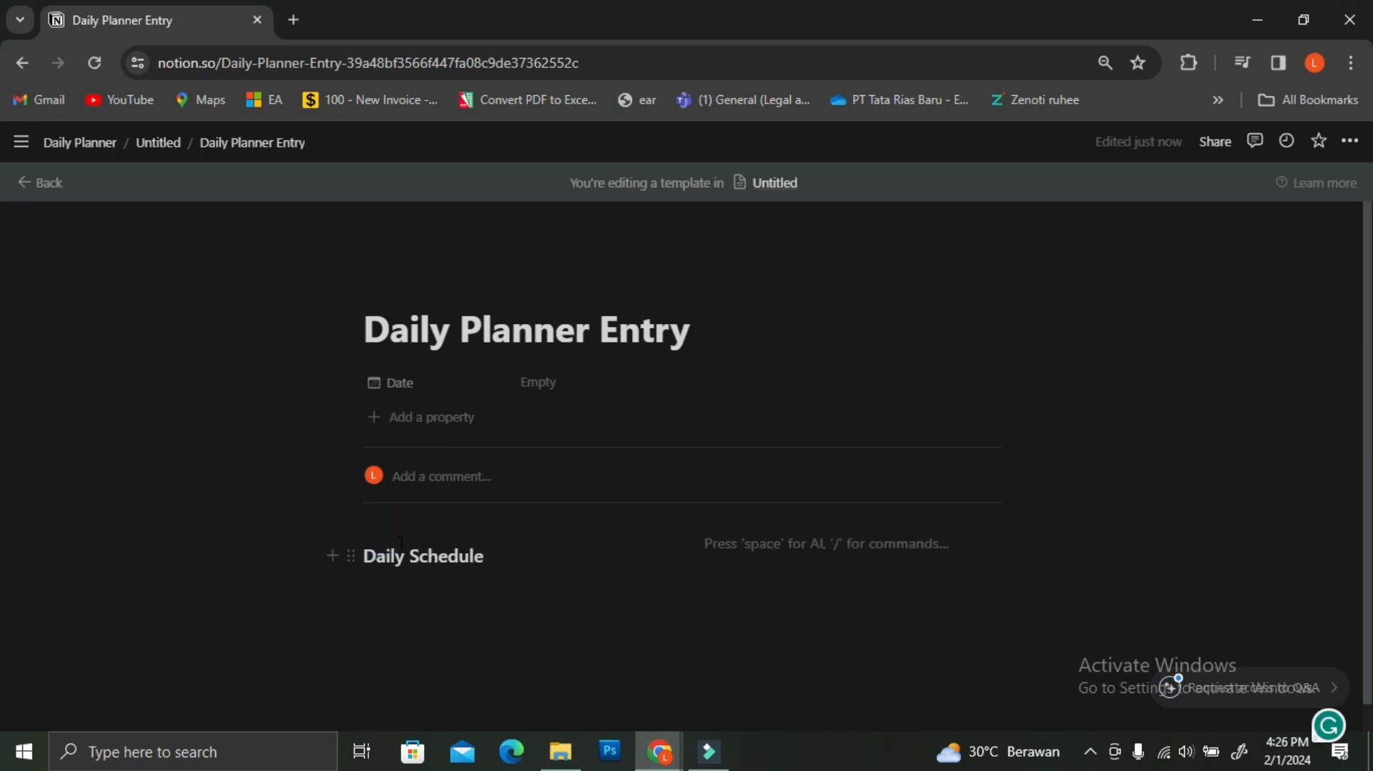
left_click(500, 557)
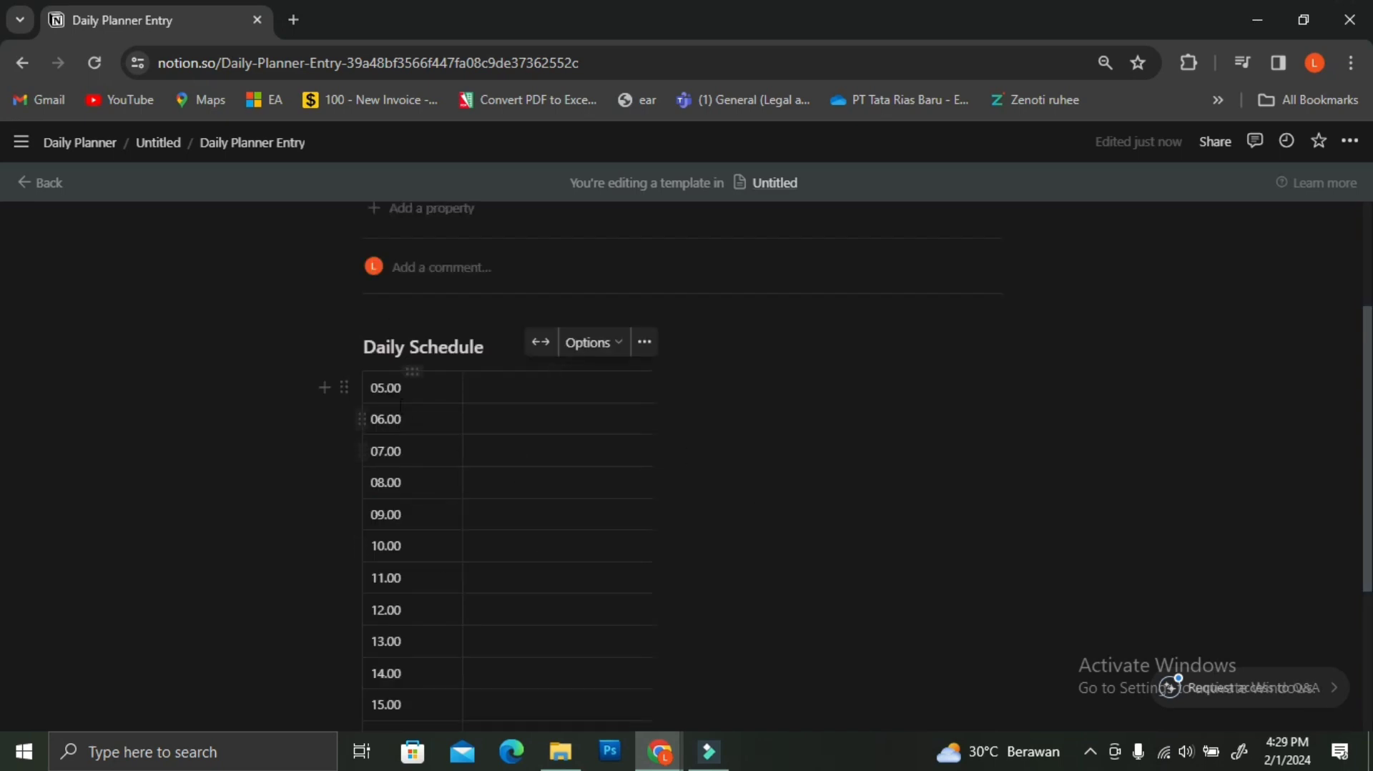
- Fill in the schedule table with Meditation at 05.00, Breakfast at 07.00, Work at 09.00 and Meeting at 10.00
left_click(522, 397)
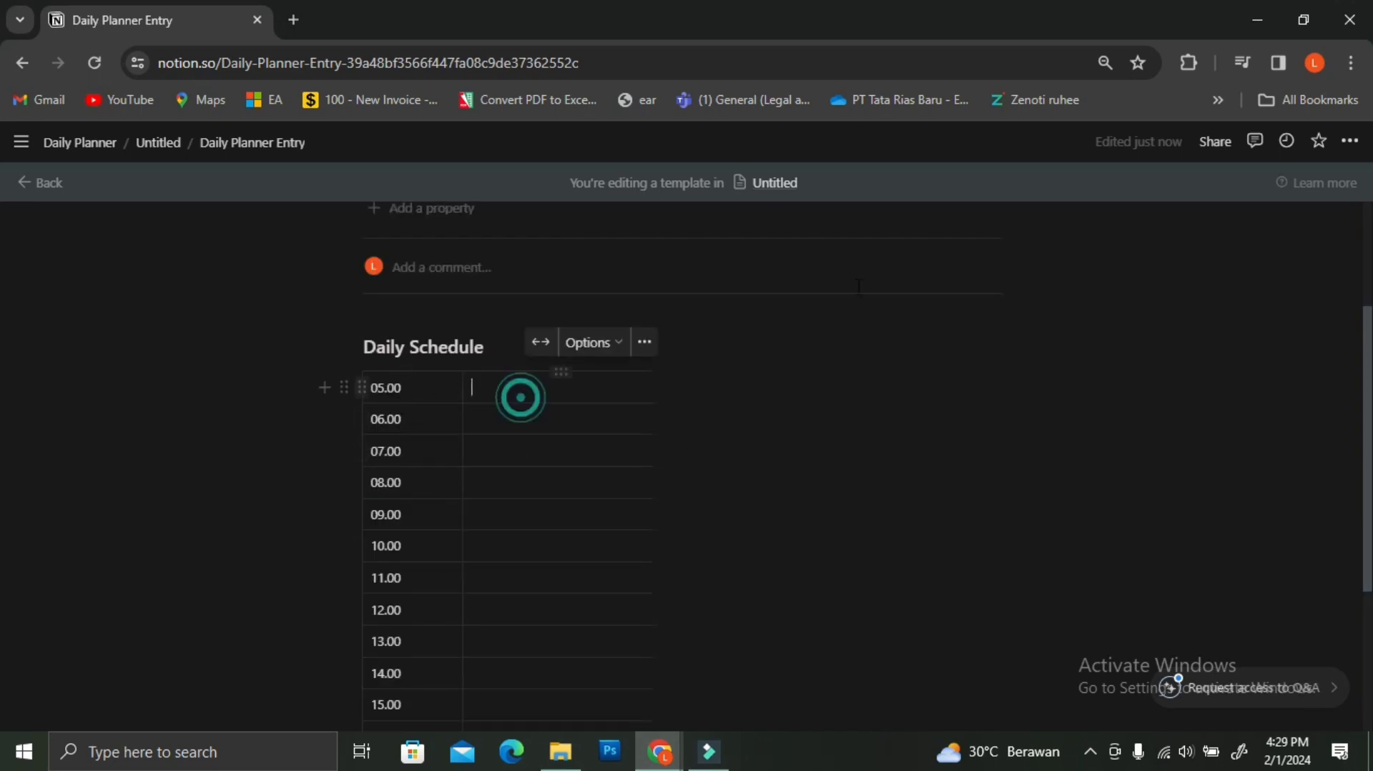
type("Meditation")
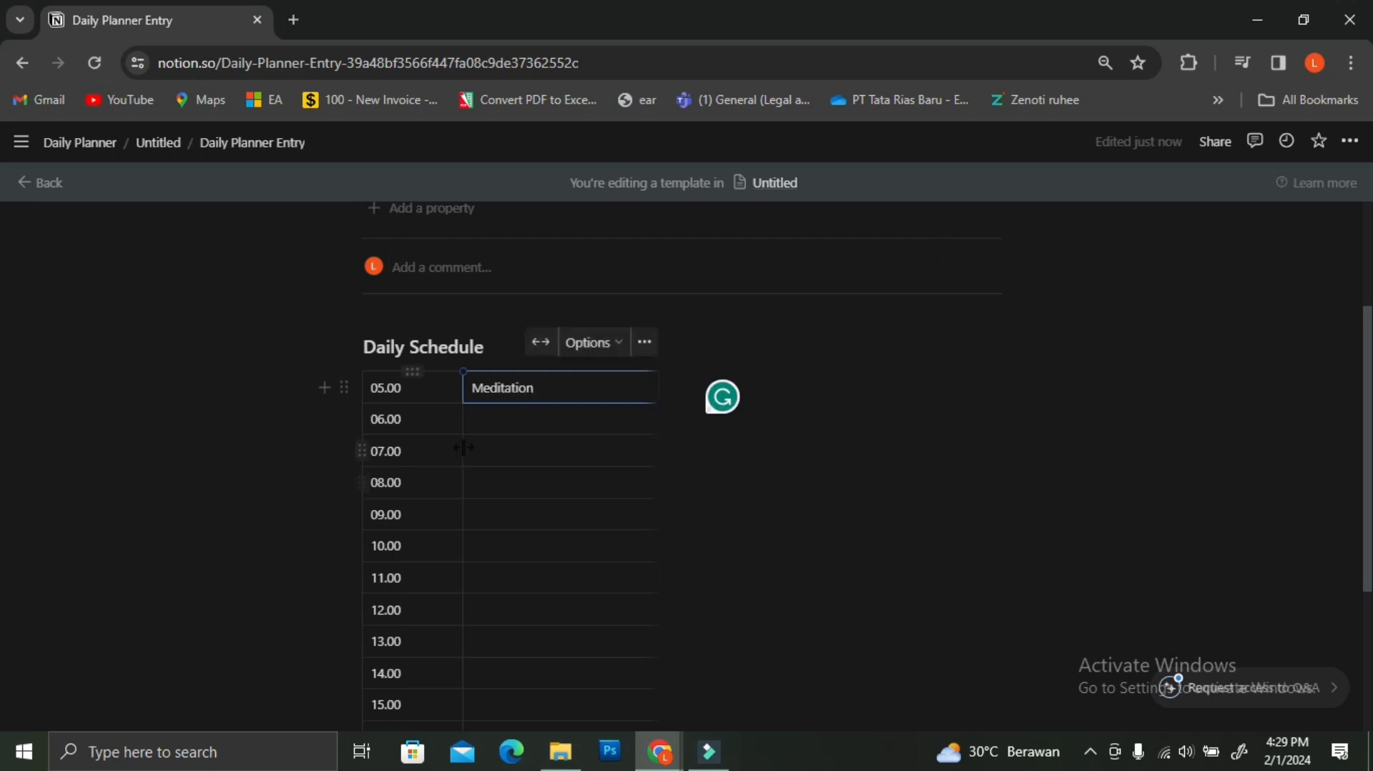
left_click(490, 455)
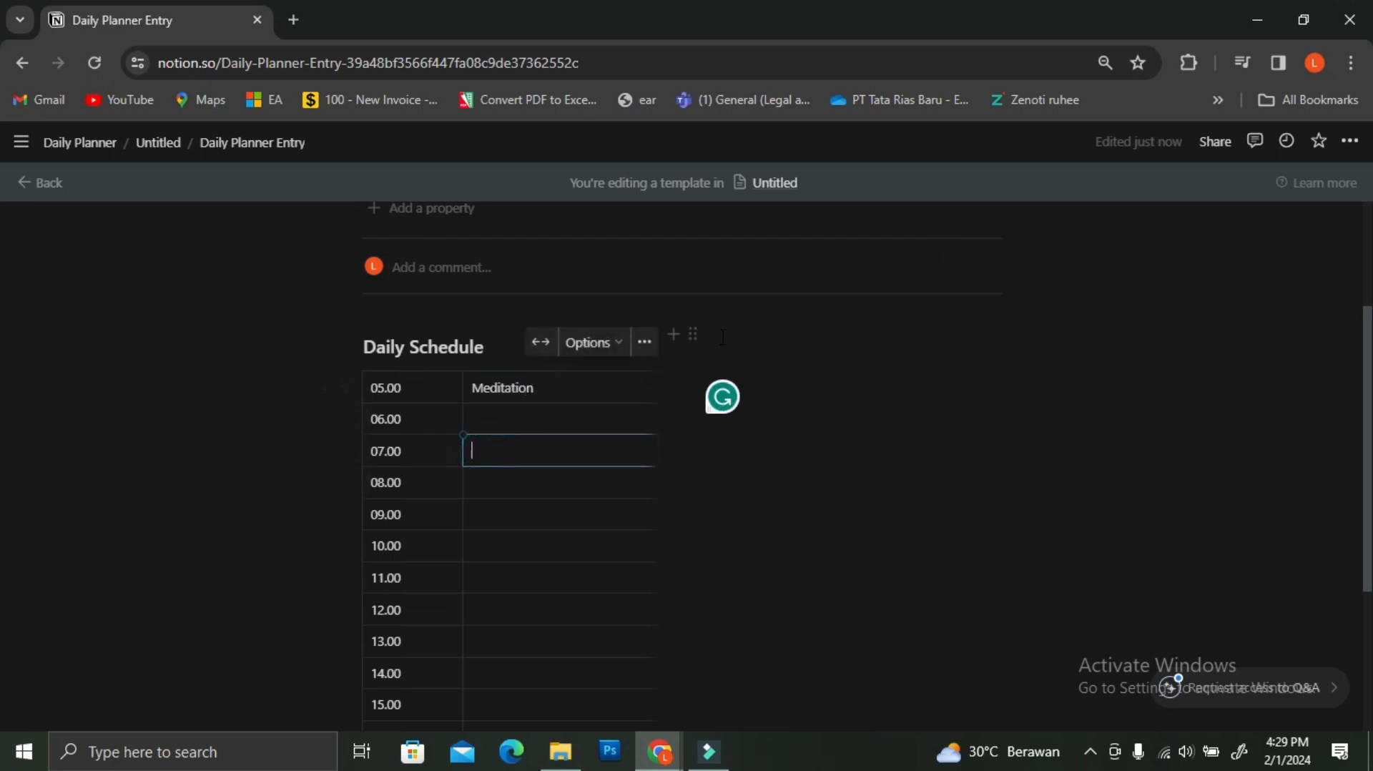
type("Breakfast")
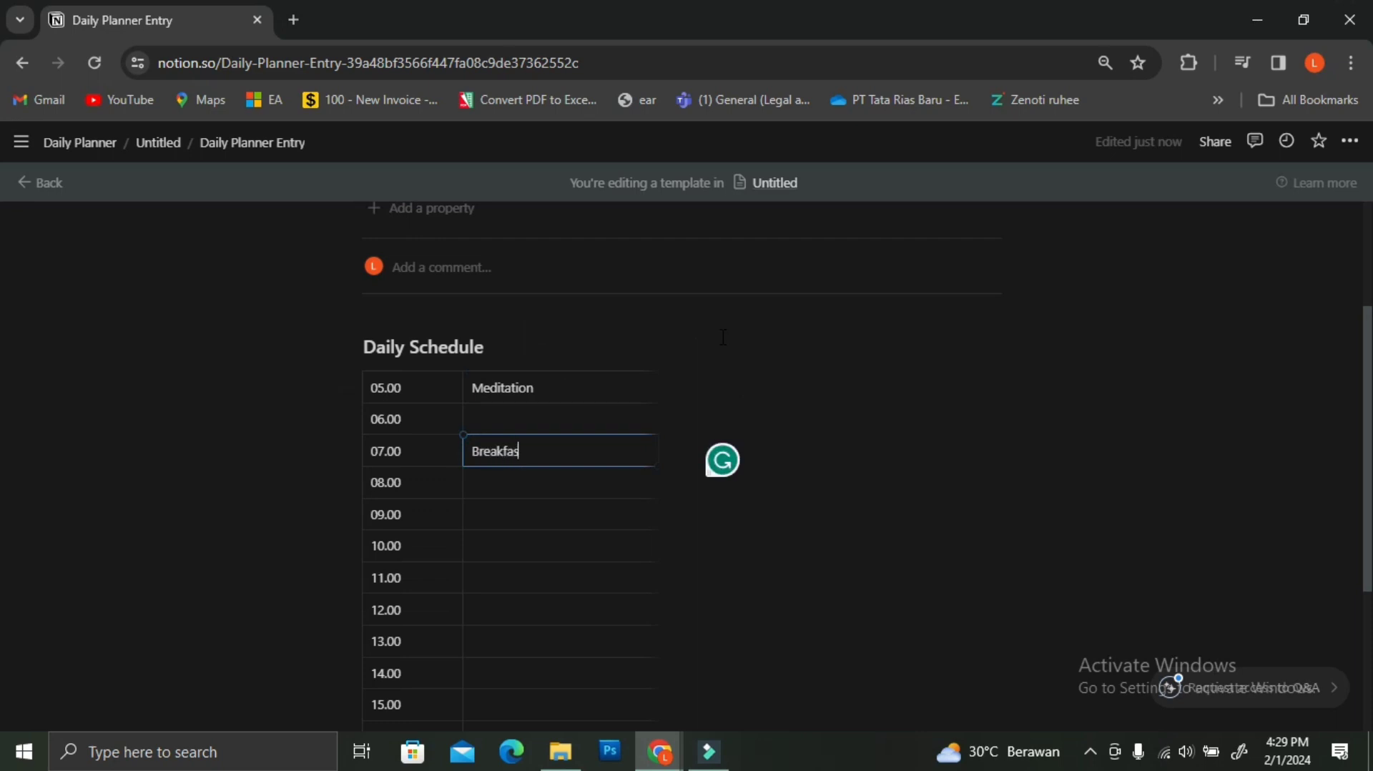
left_click(501, 514)
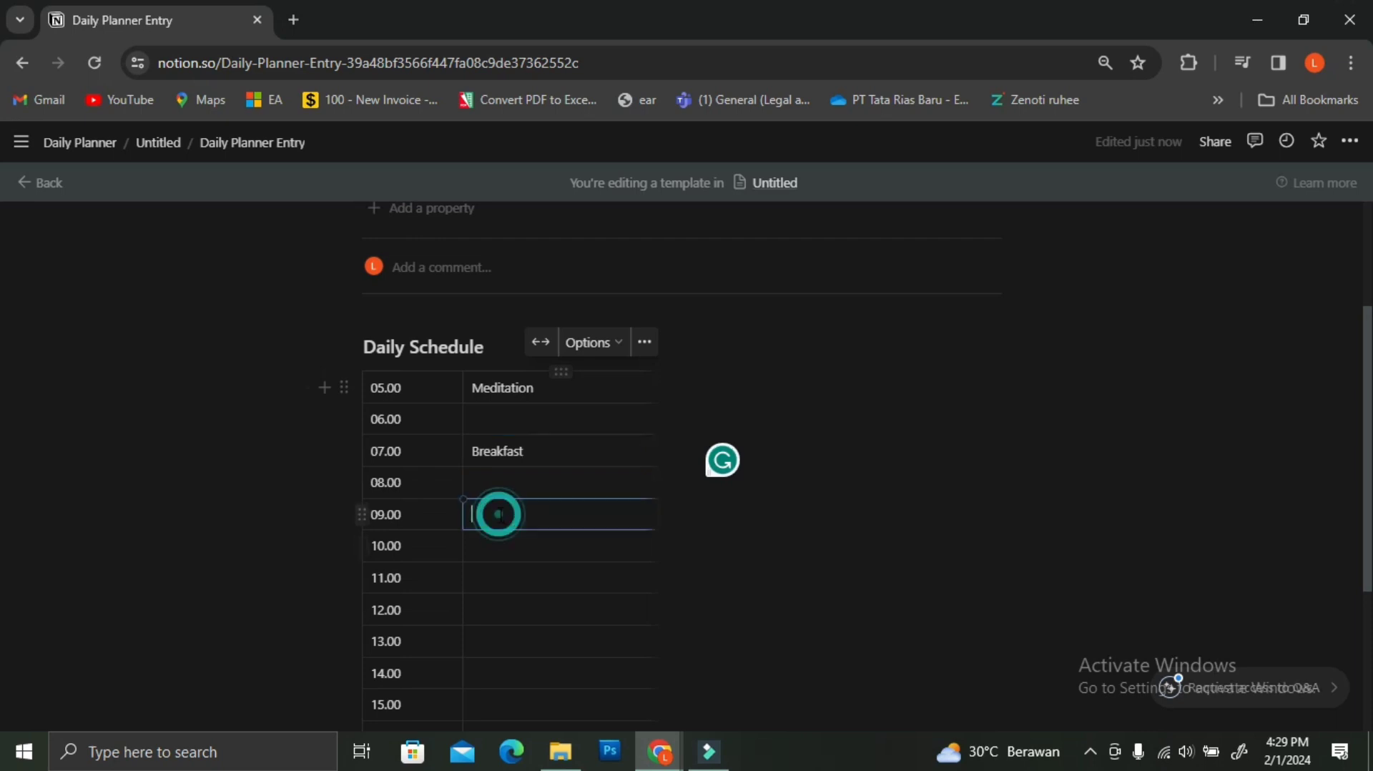
type("Work")
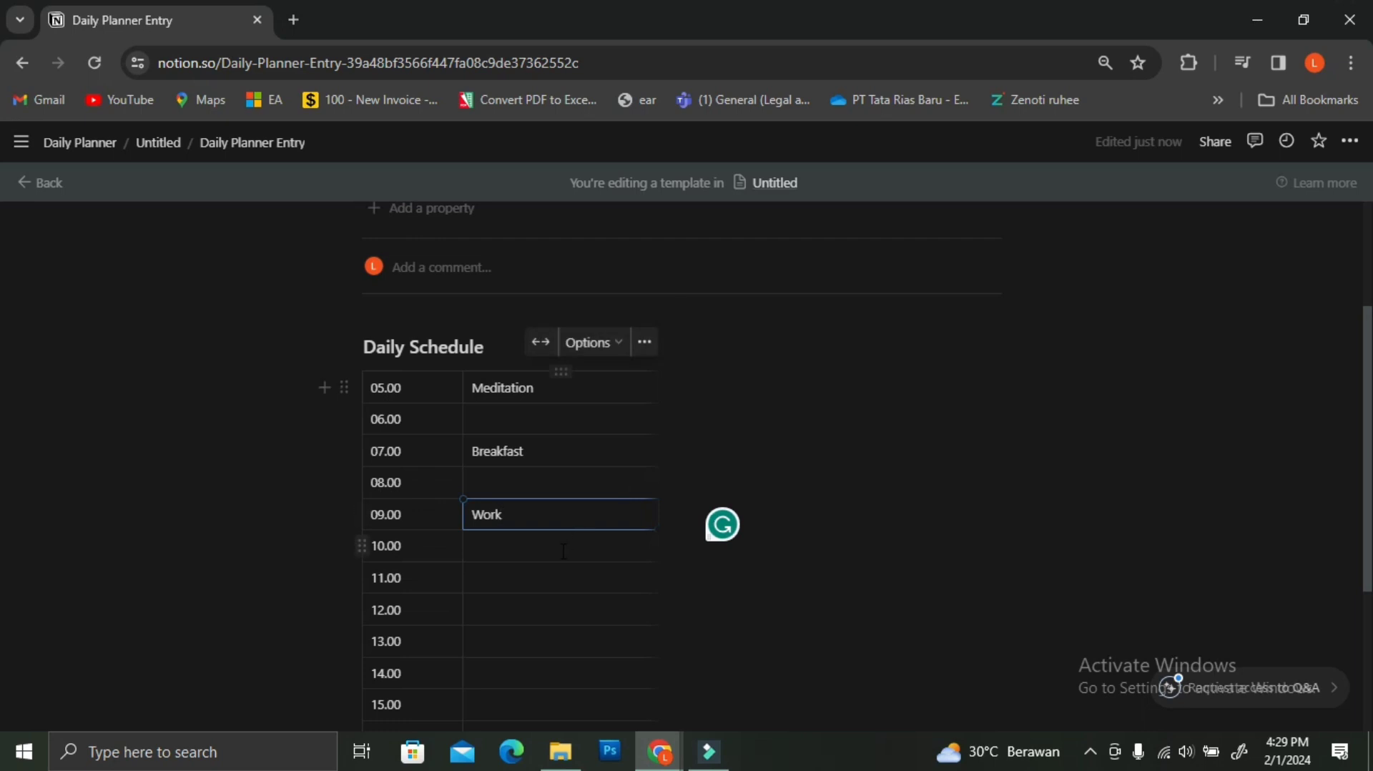
key("Return")
type("M")
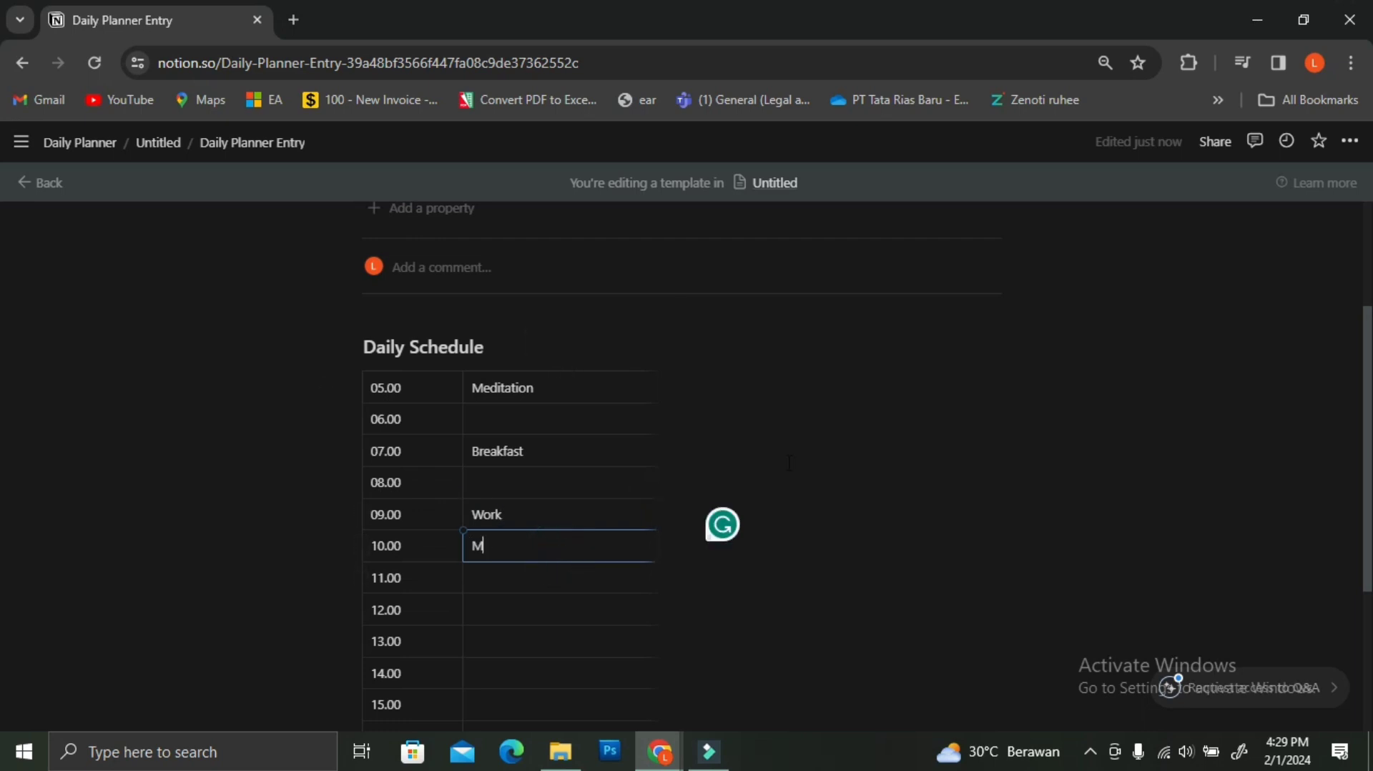
type("eeting")
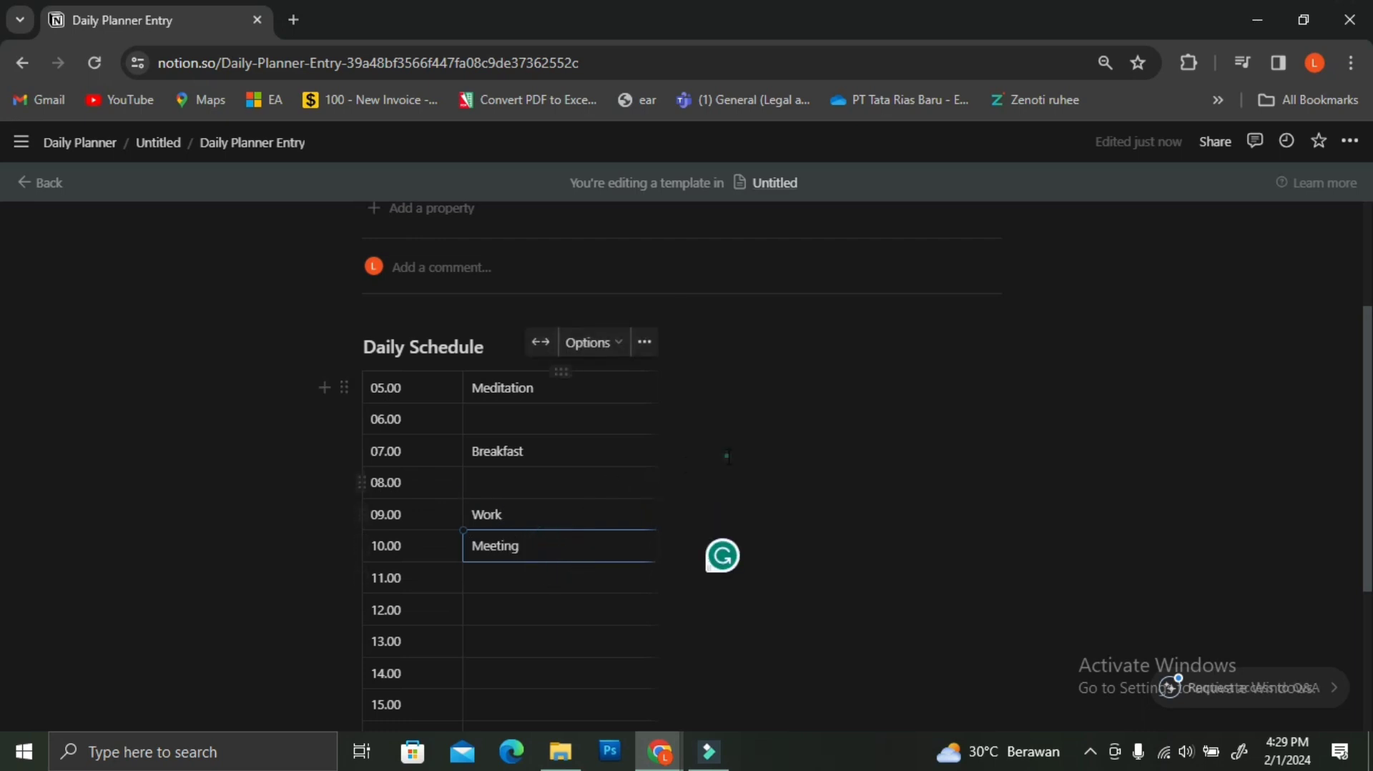
left_click(724, 456)
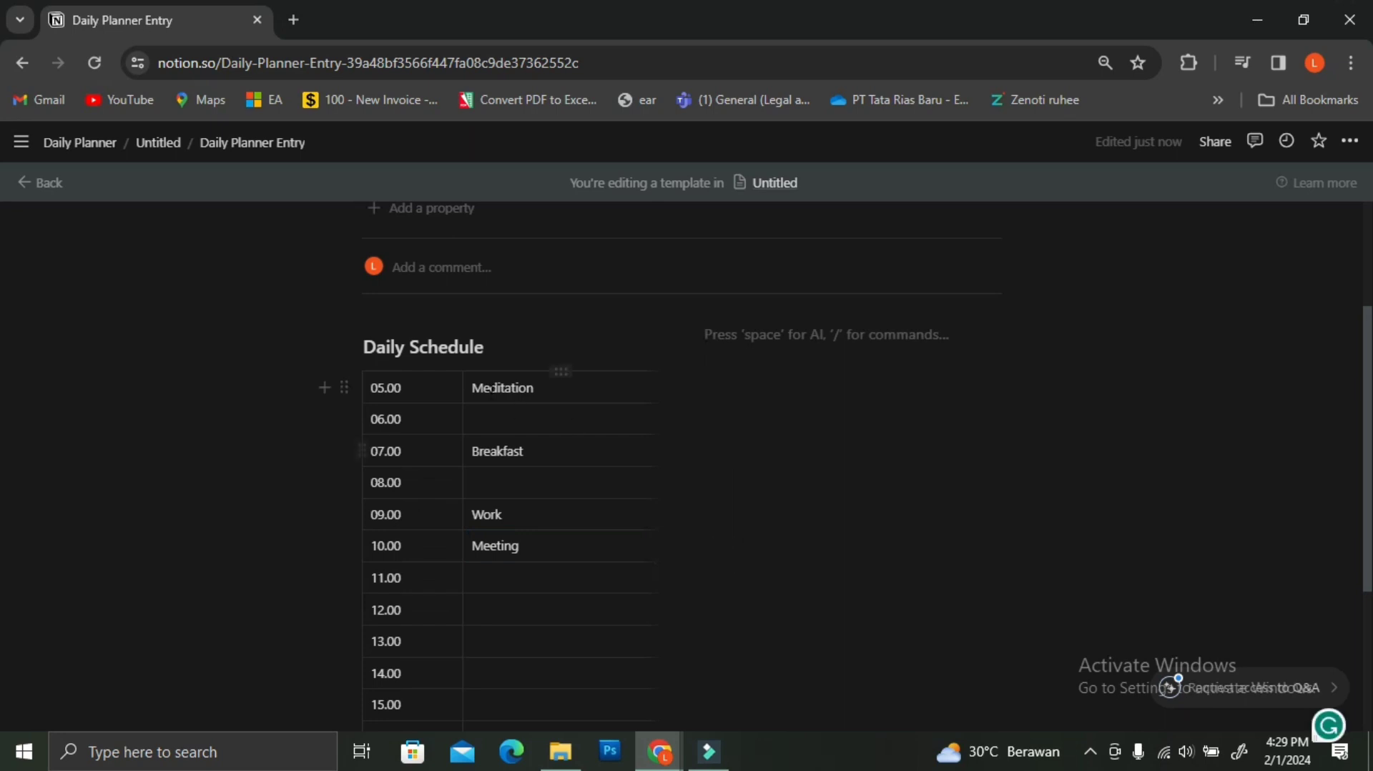
- Insert a divider between the Daily Schedule heading and its table, and remove the leftover empty line below it
left_click(496, 344)
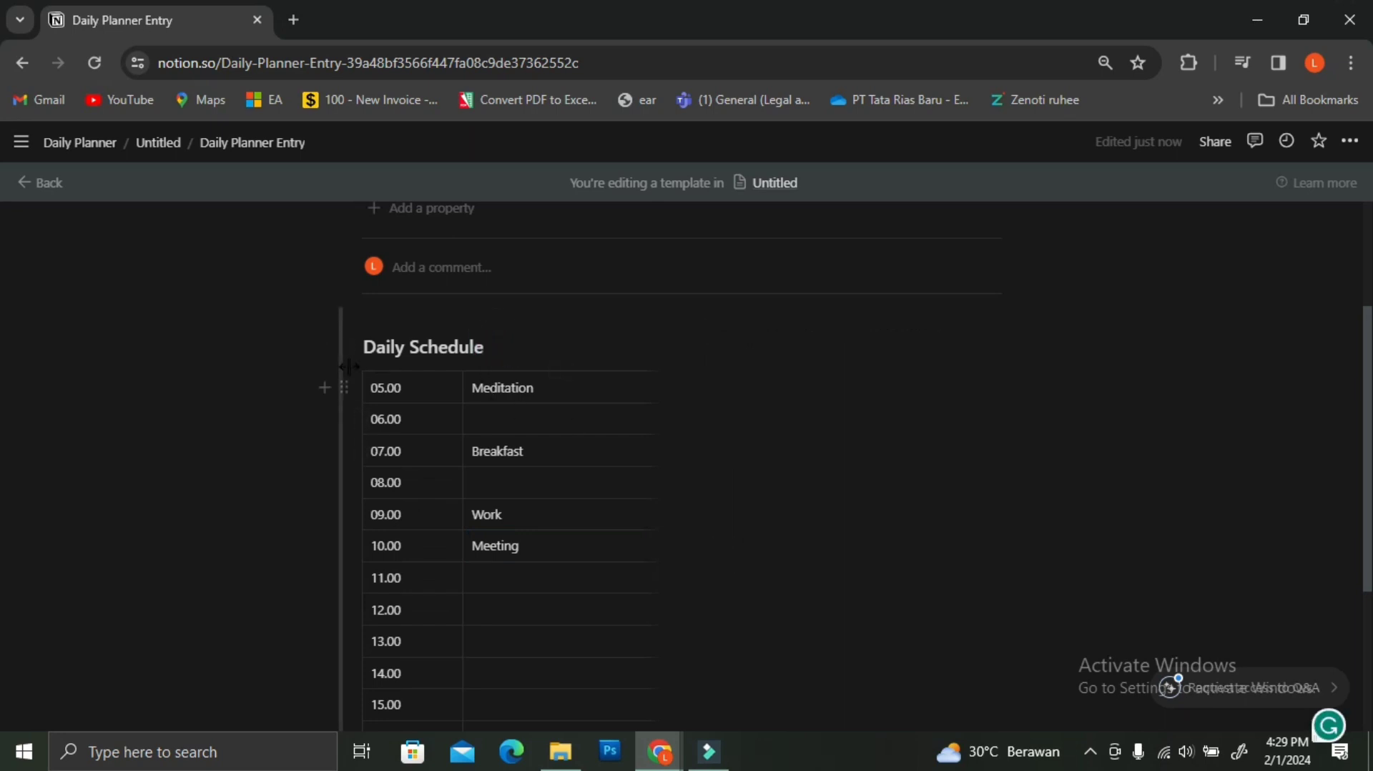
key("Return")
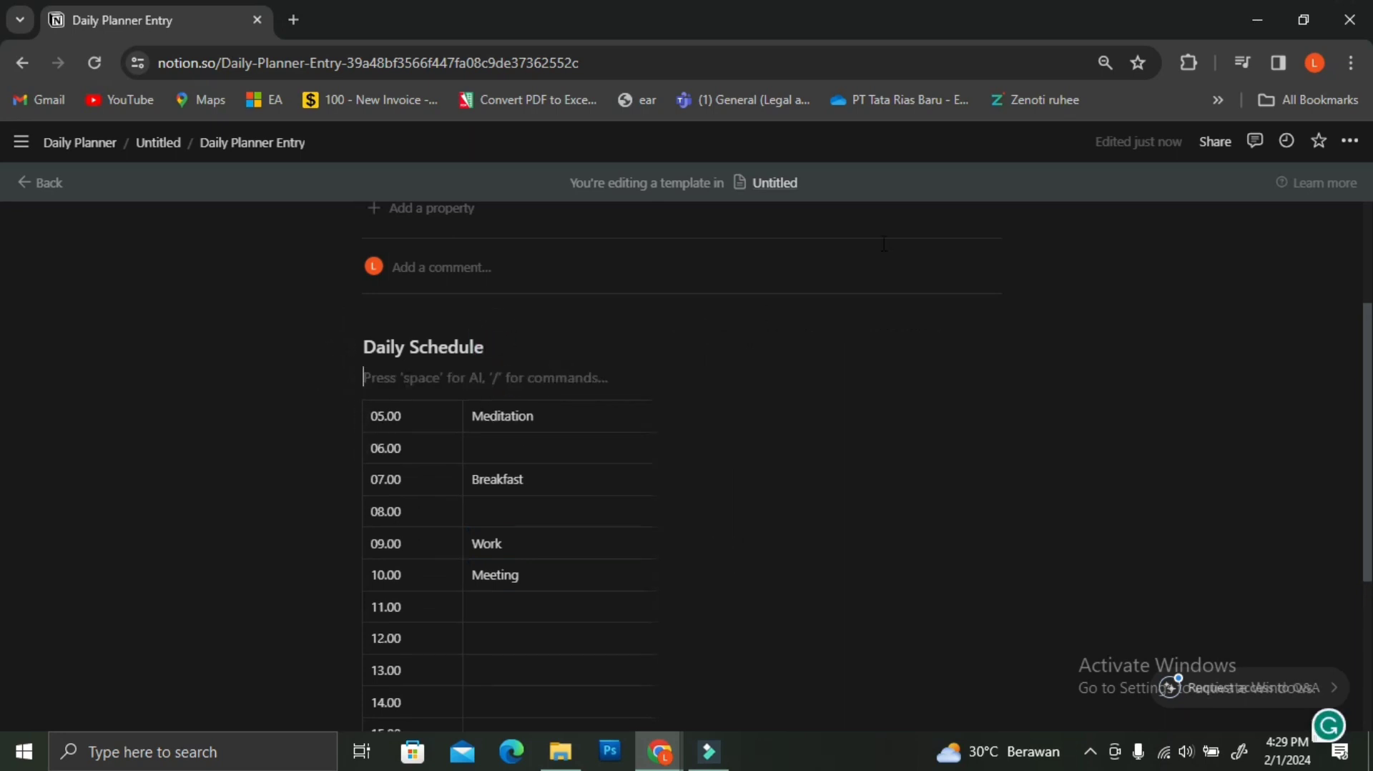
type("/di")
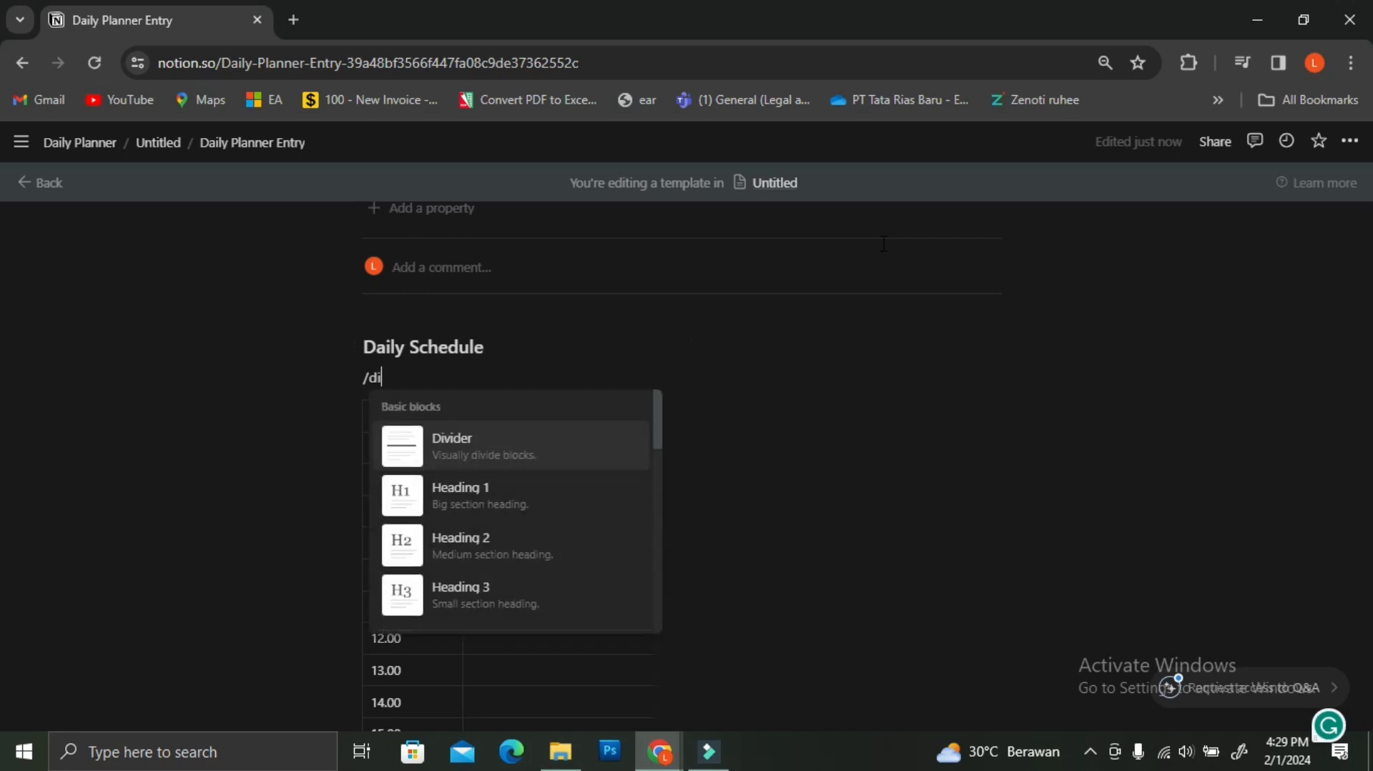
left_click(541, 448)
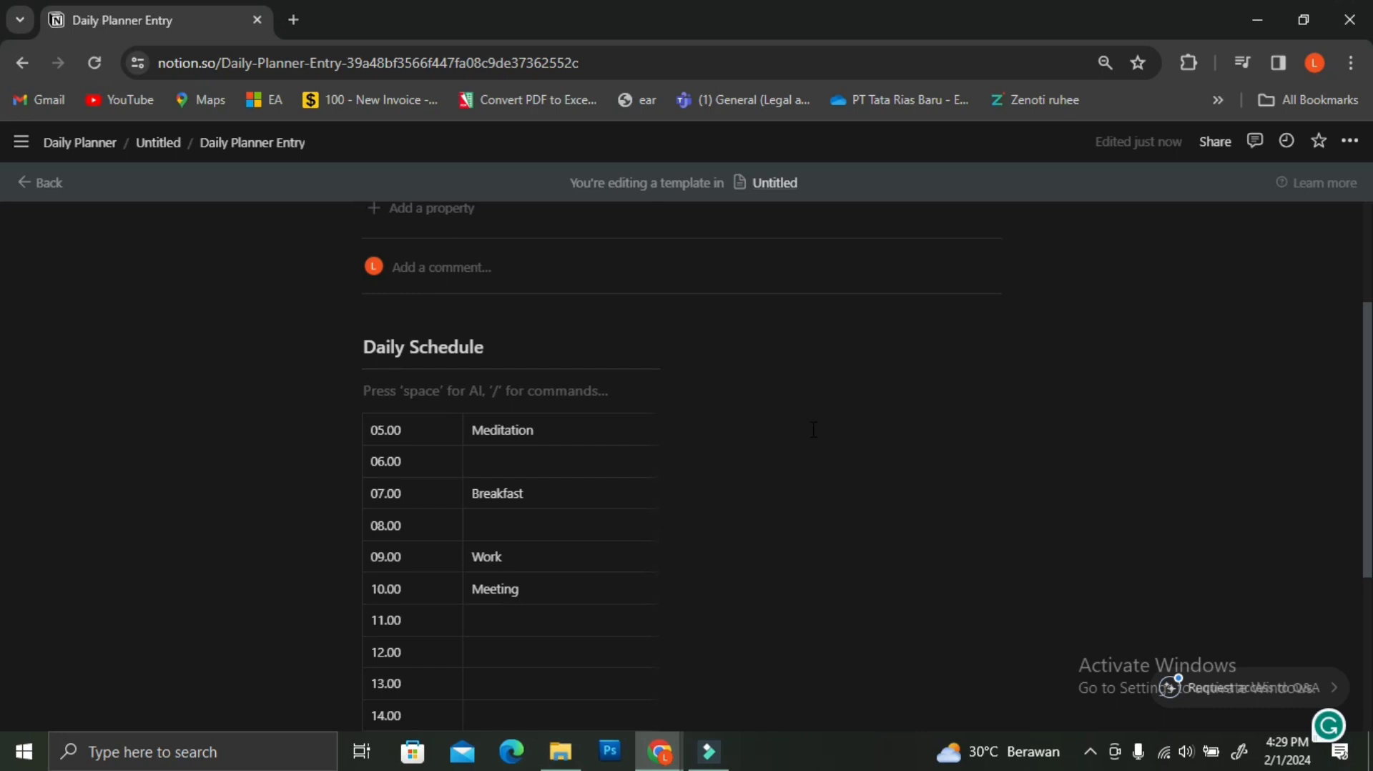
key("BackSpace")
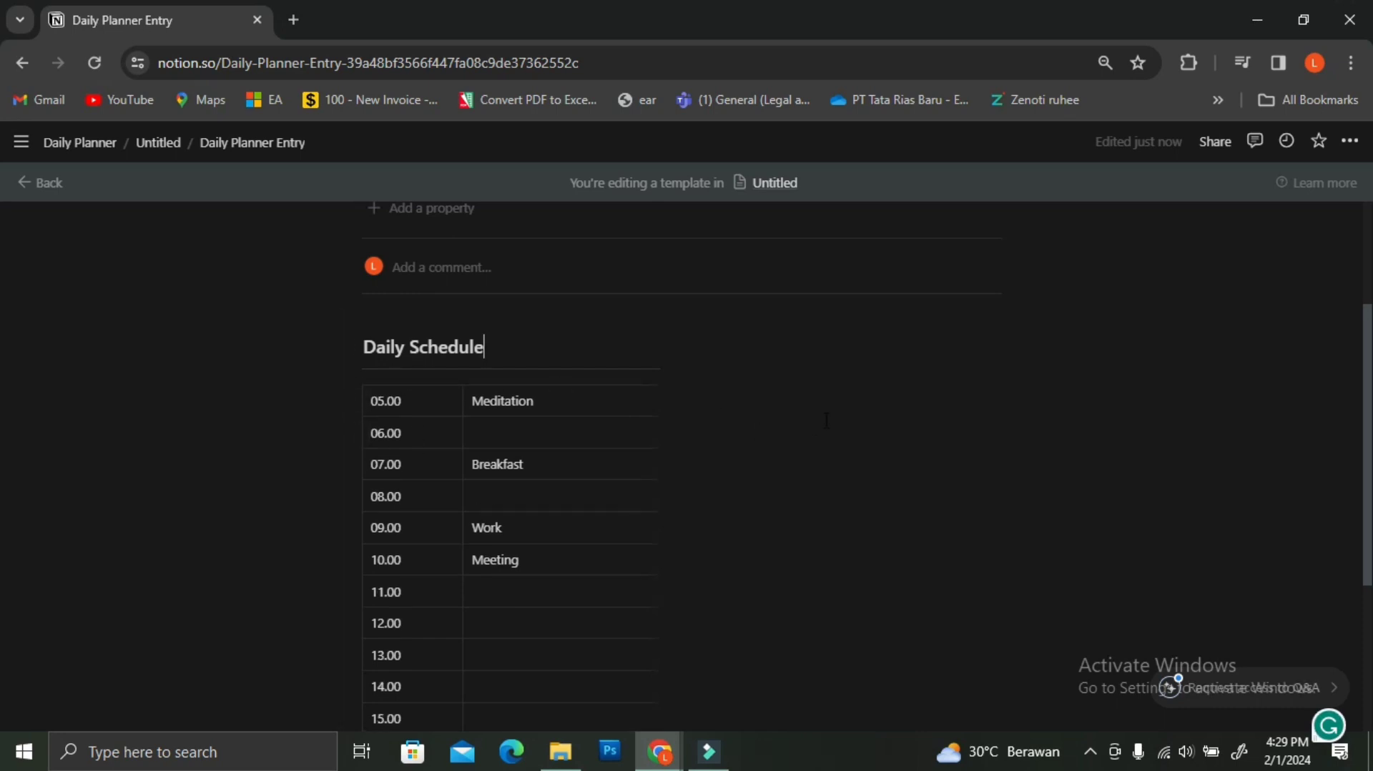
- Add a Heading 3 reading "Priorities" in the second column, beside Daily Schedule
left_click(829, 330)
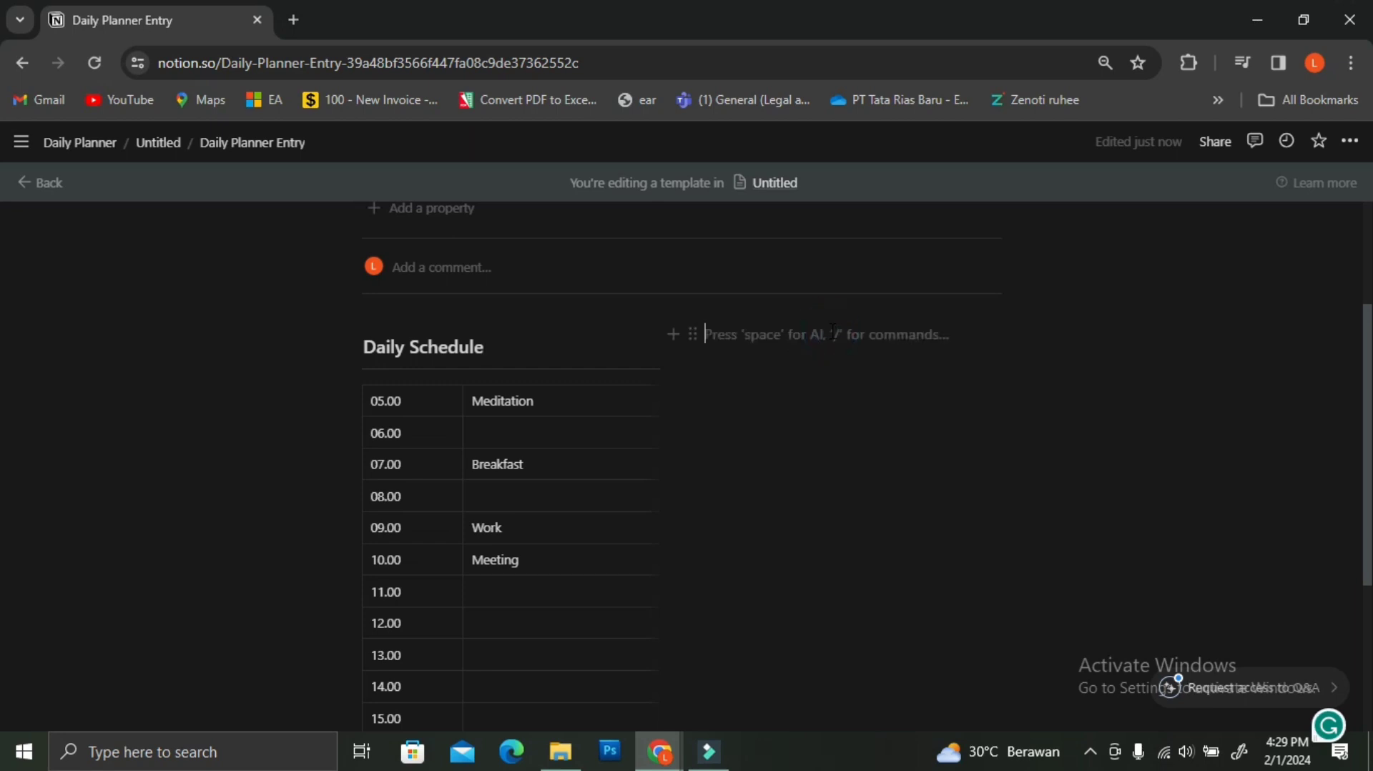
type("/")
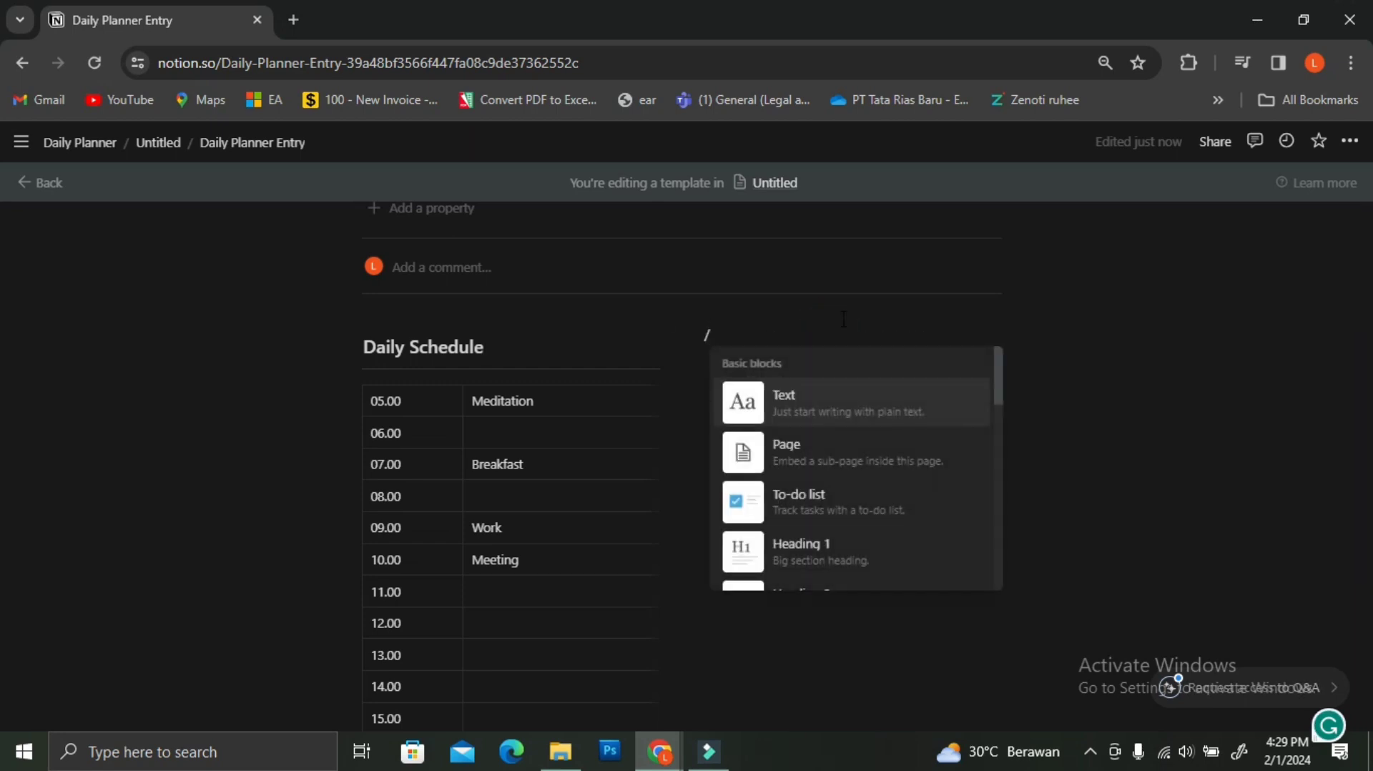
type("hea")
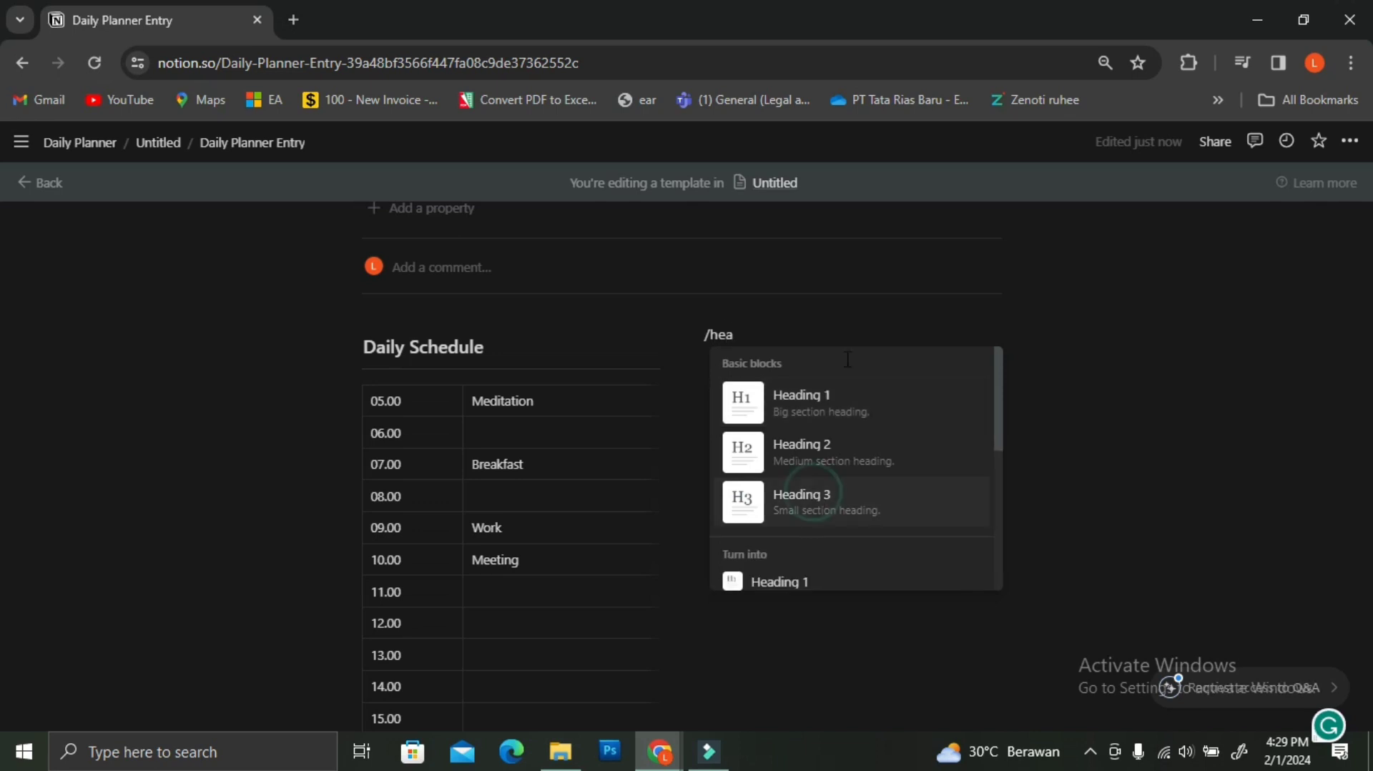
left_click(814, 494)
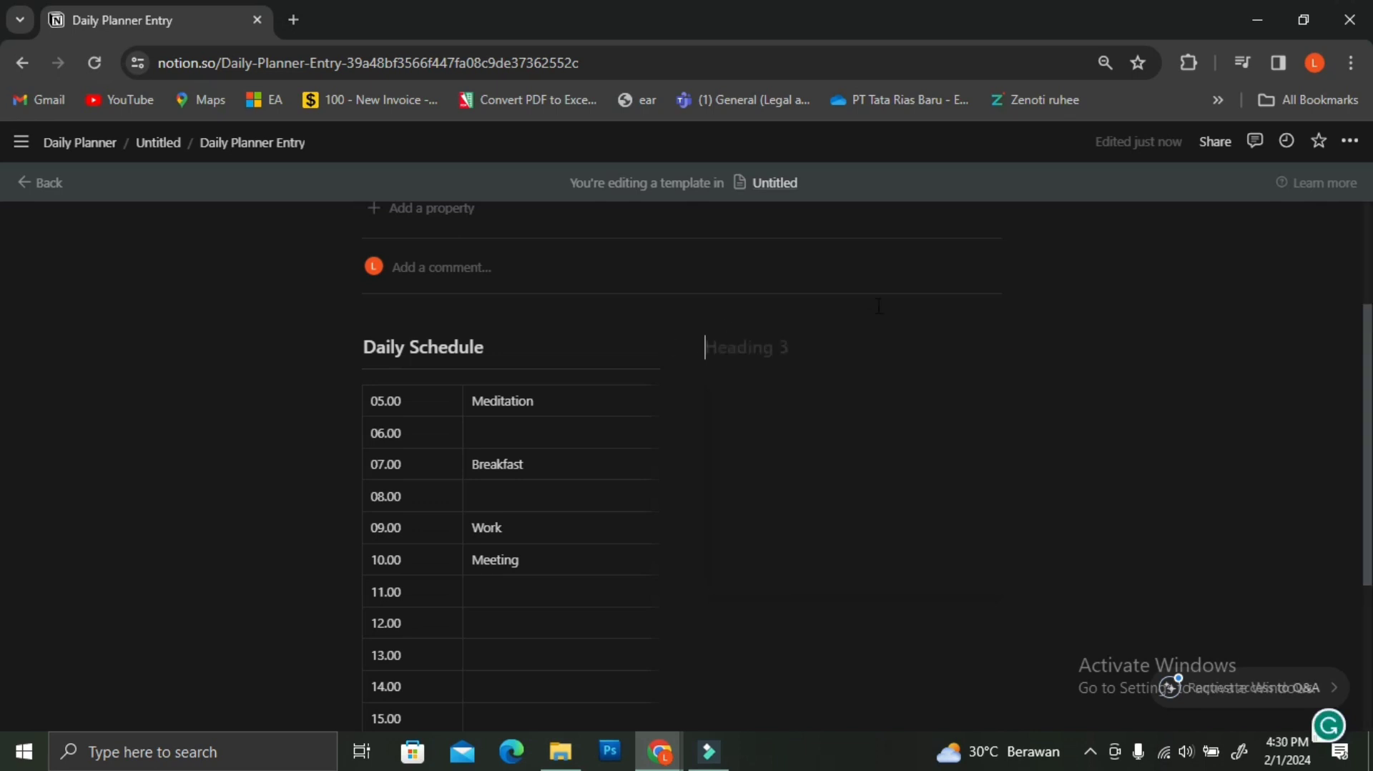
type("Prioritie")
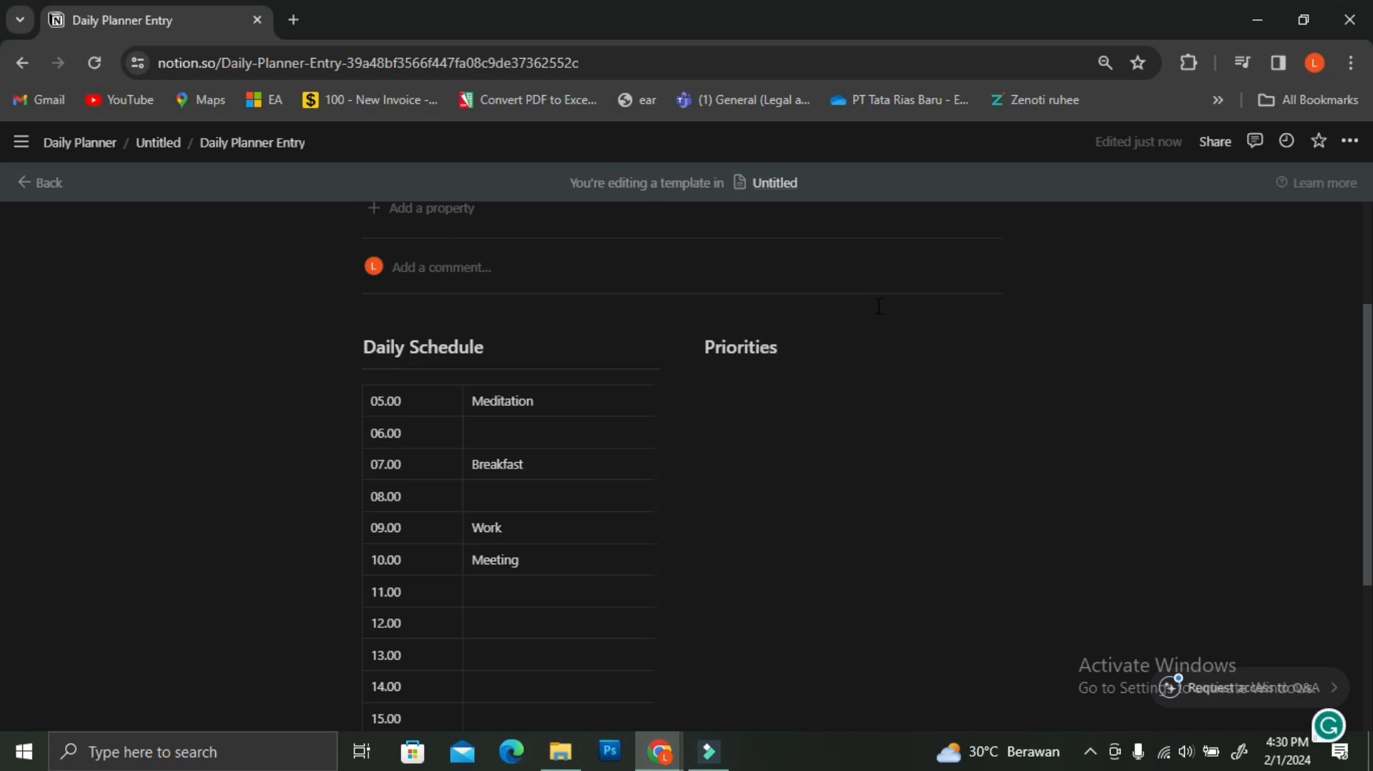
type("s")
- Insert a divider below the Priorities heading and start a bulleted list beneath it
key("Return")
type("/")
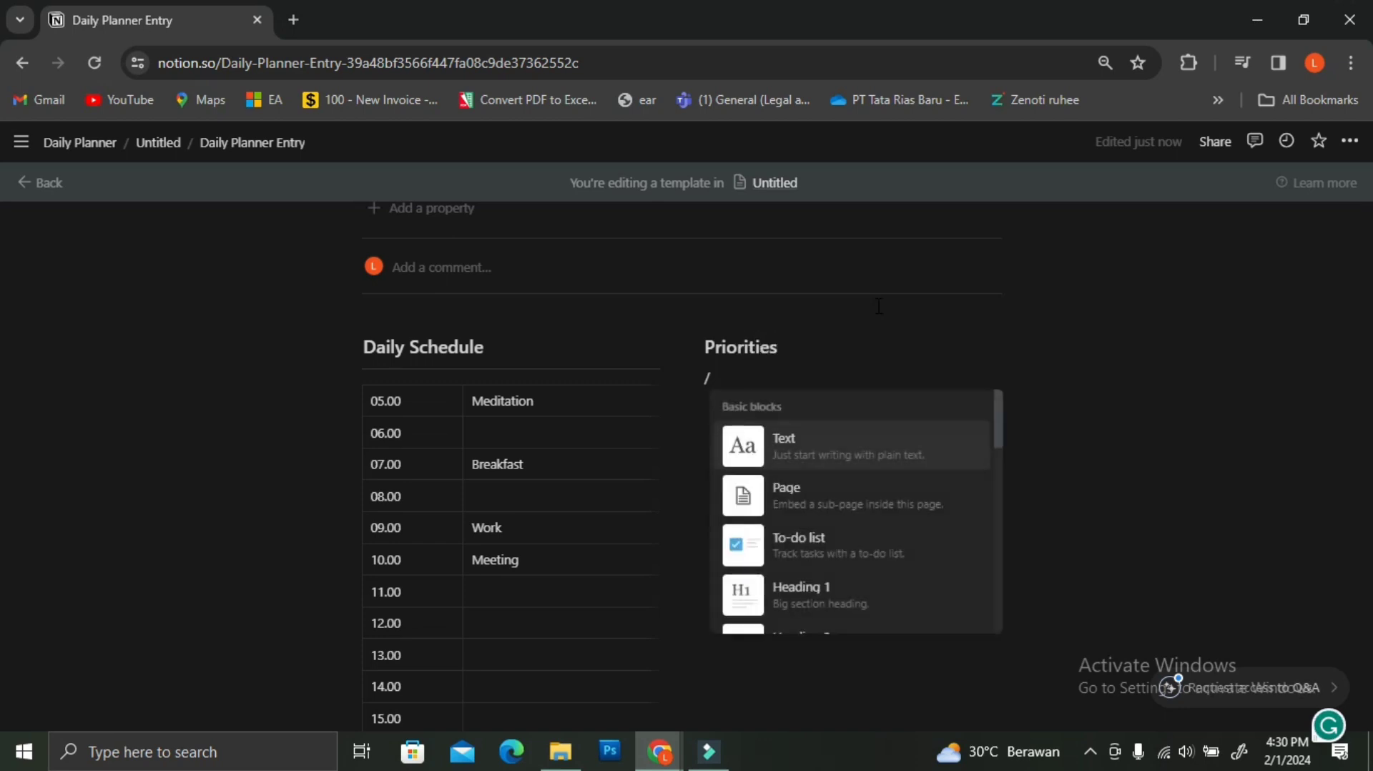
type("di")
left_click(861, 446)
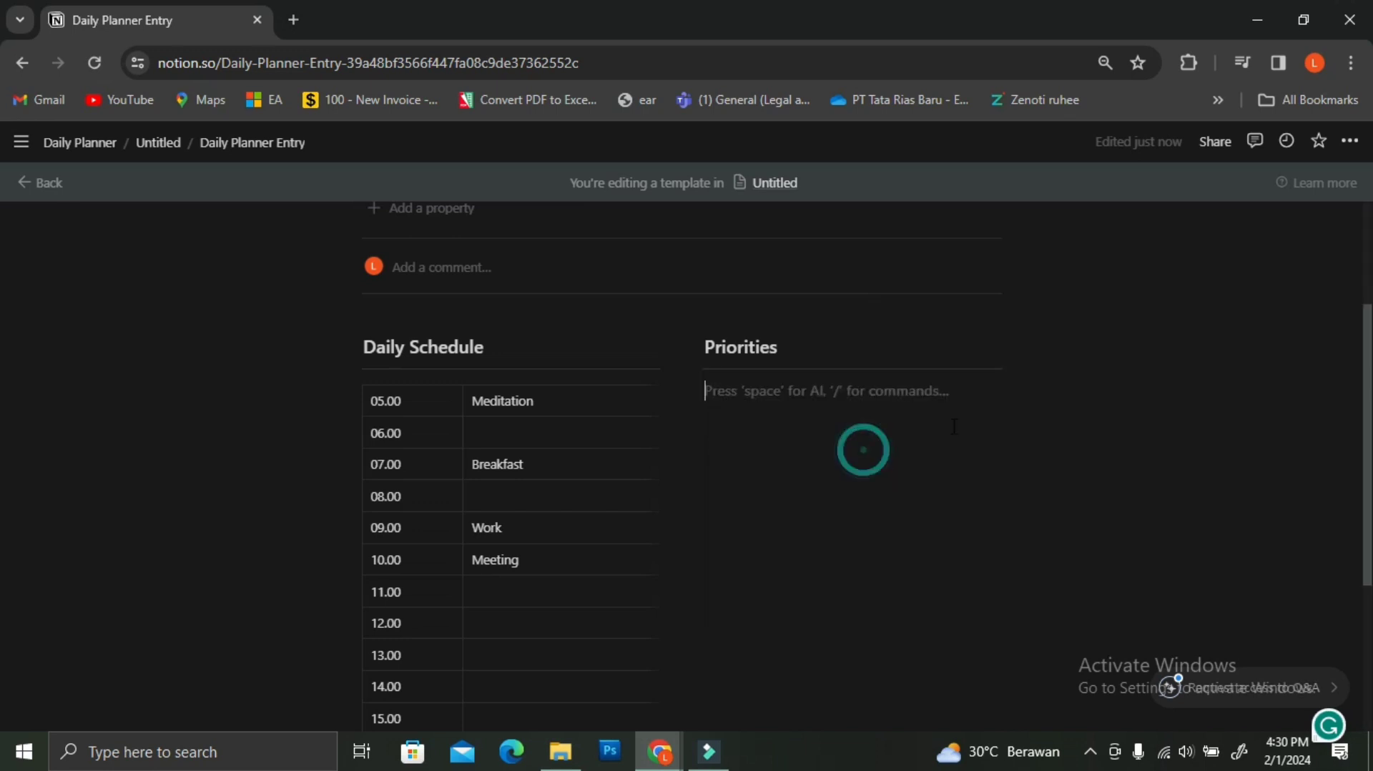
type("/")
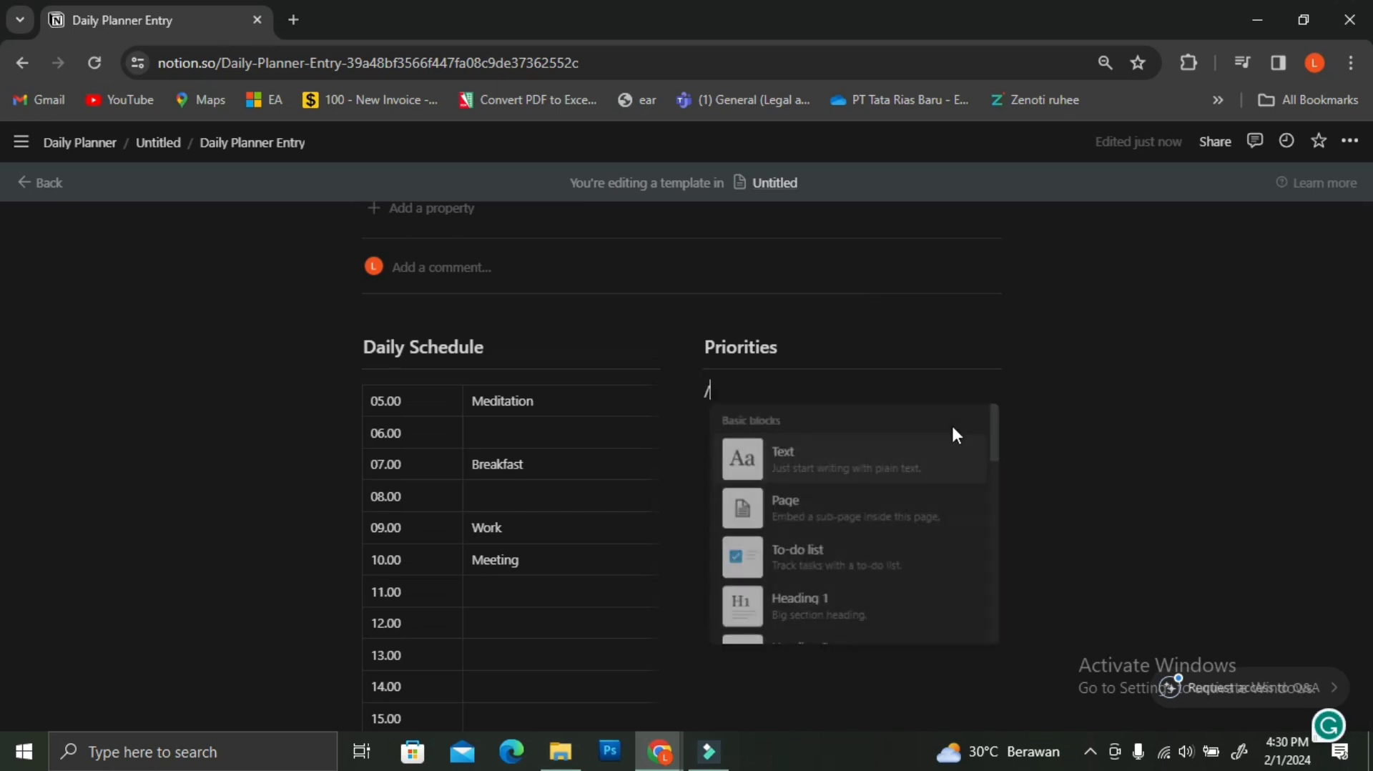
type("bu")
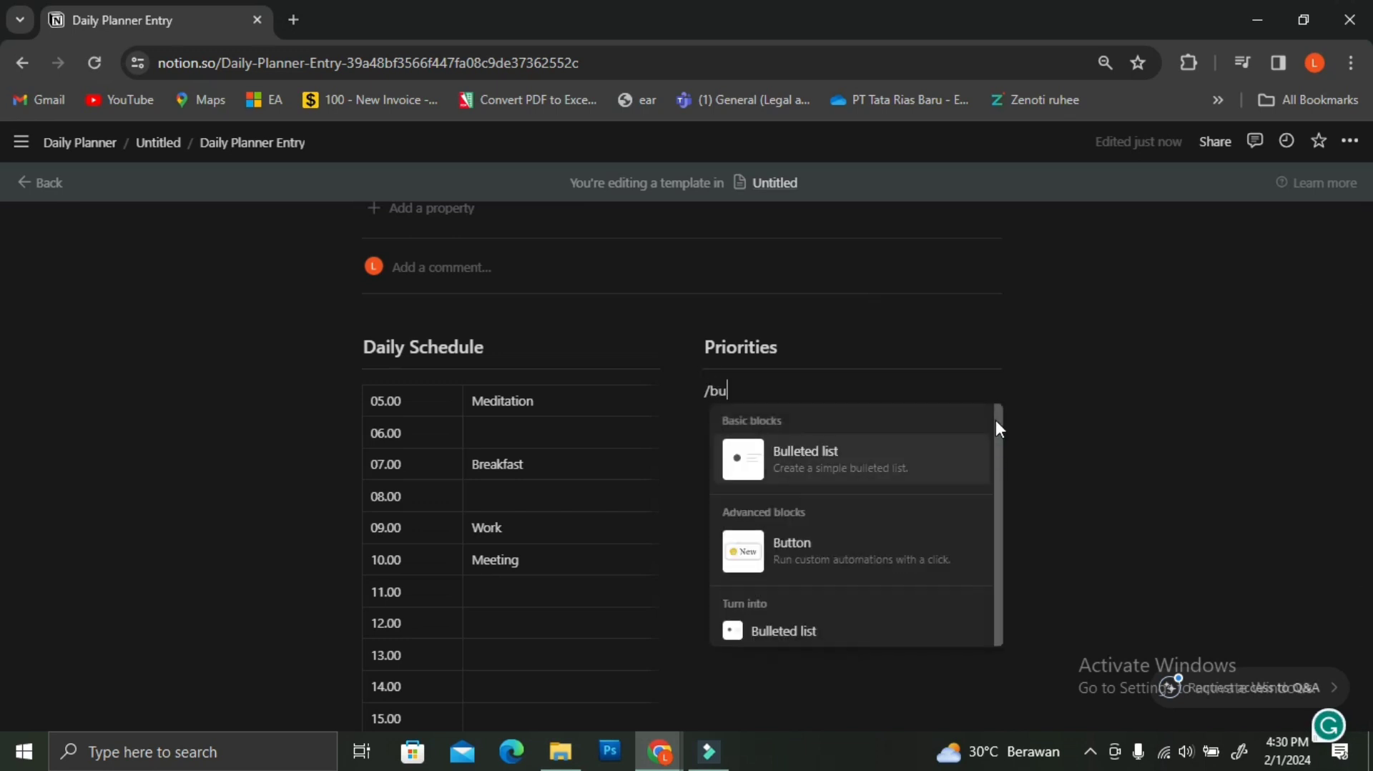
key("Return")
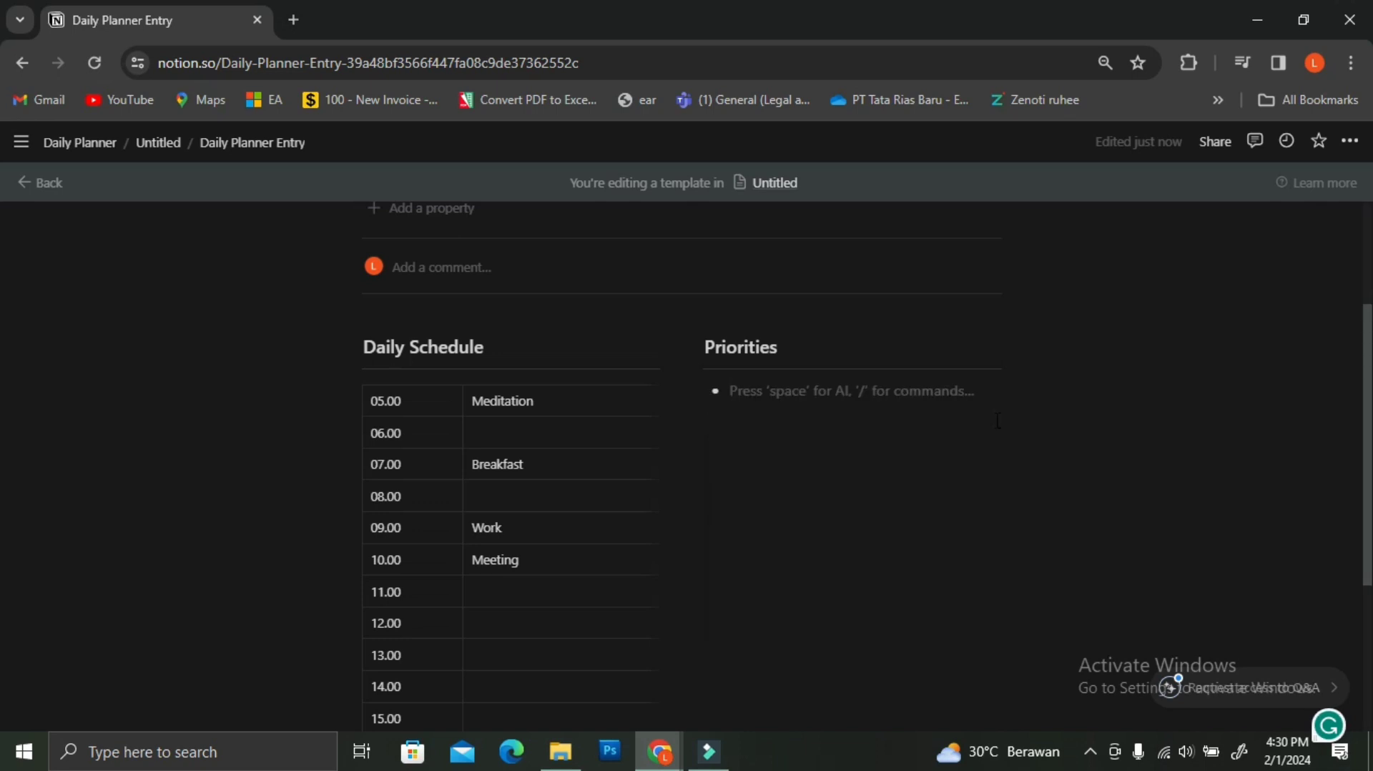
key("BackSpace")
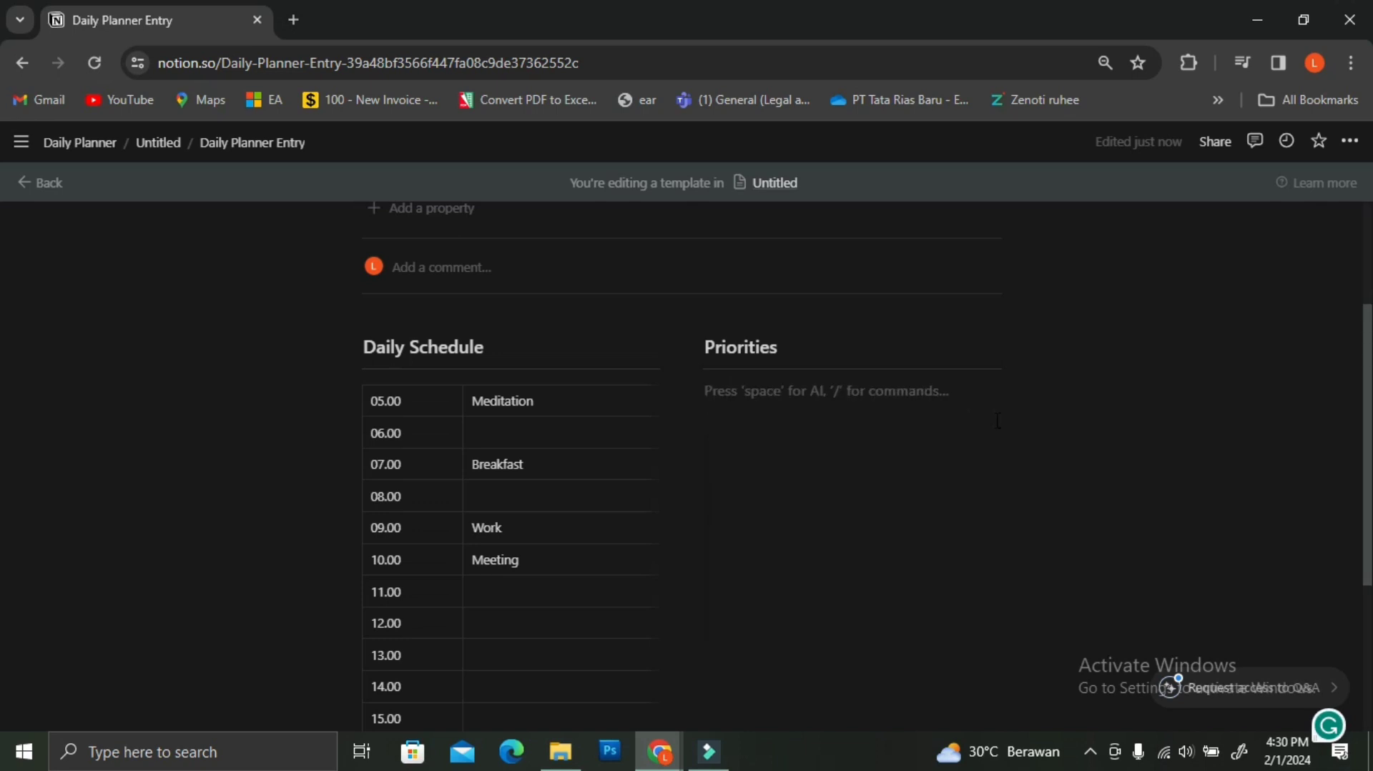
key("ctrl+z")
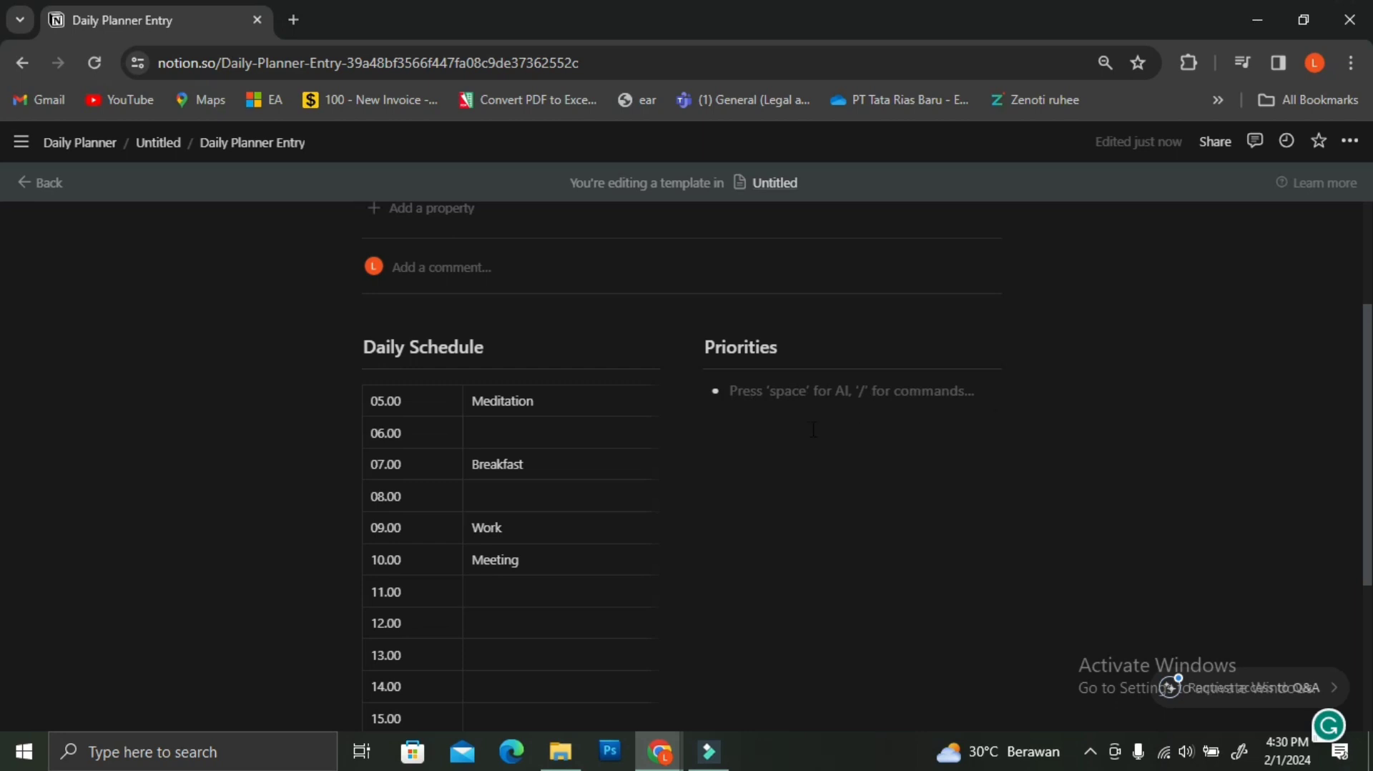
key("space")
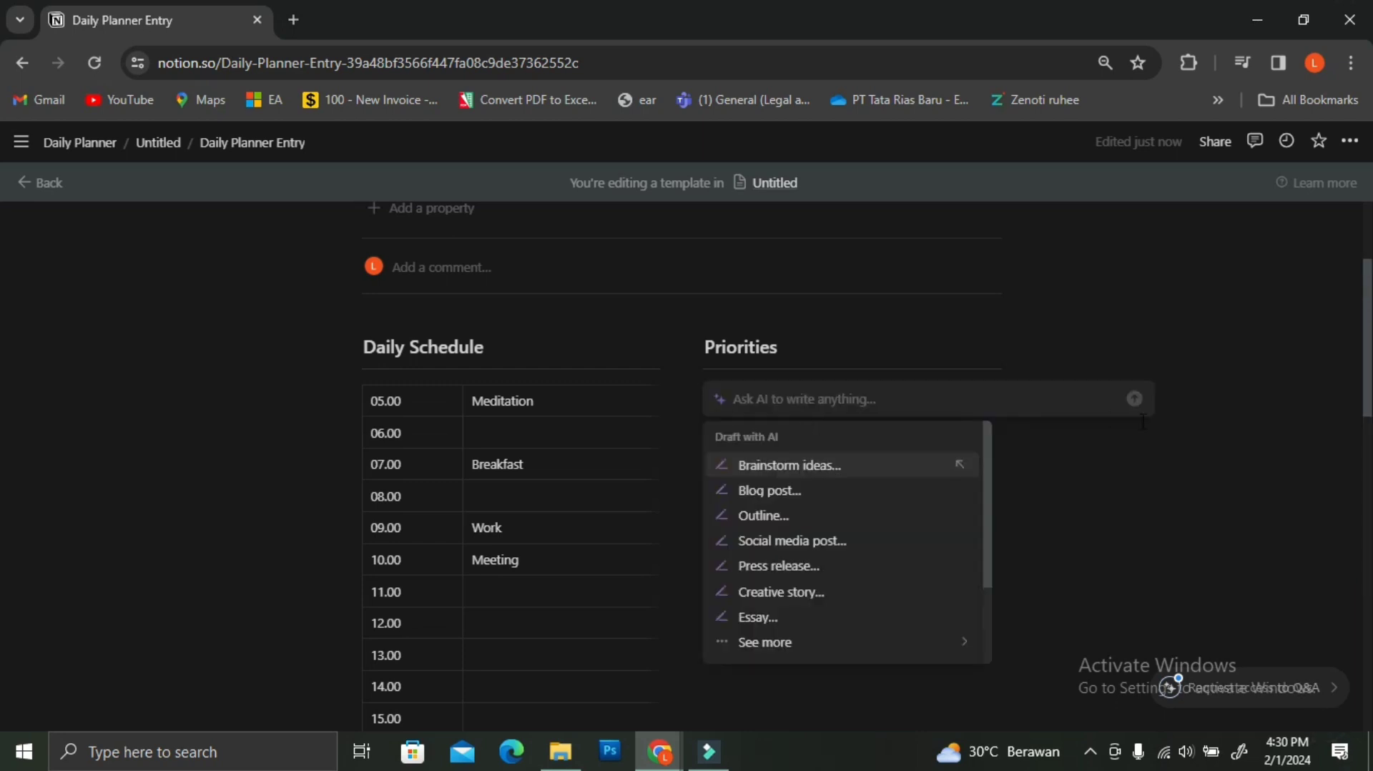
key("Escape")
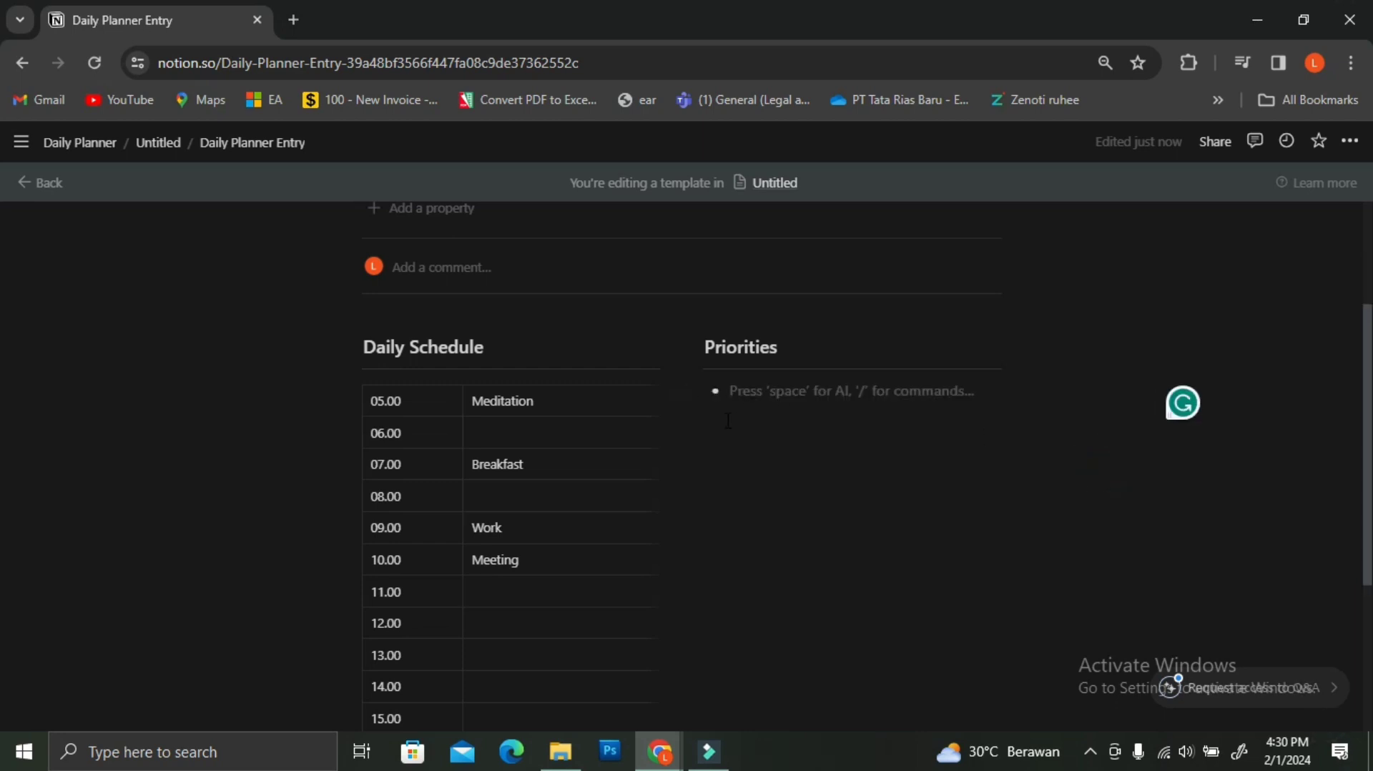
- Extend the bulleted list under Priorities to four empty items and place an empty line below it
left_click(728, 421)
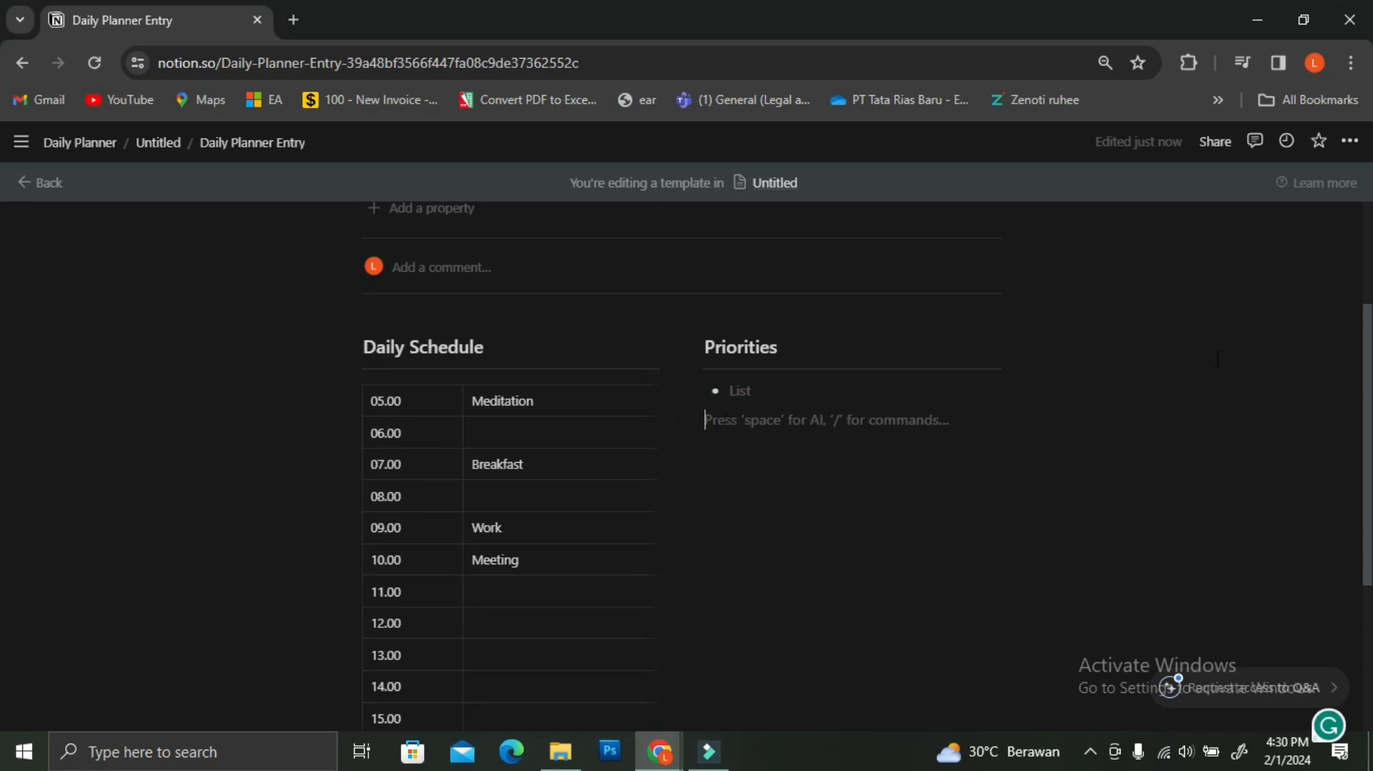
type("-")
key("Return")
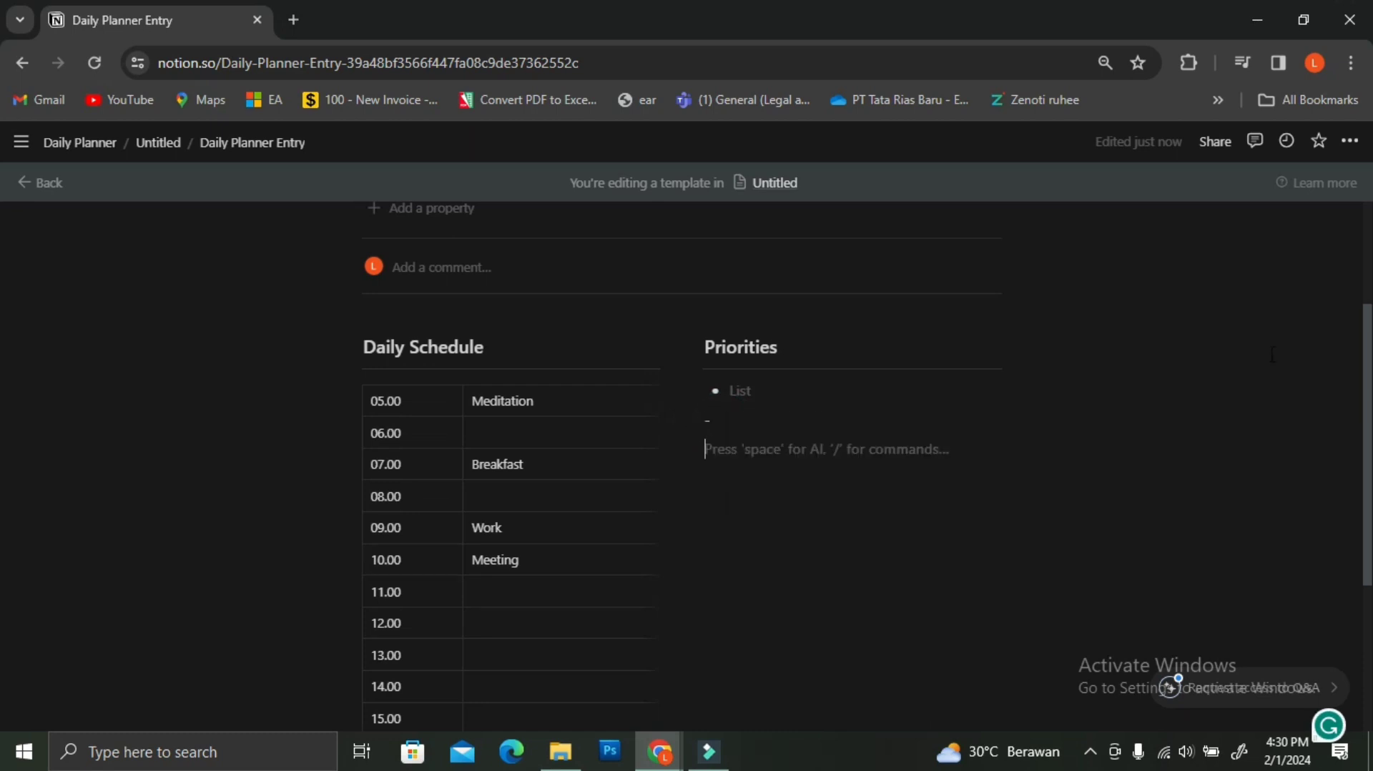
key("BackSpace")
key("BackSpace")
type("-")
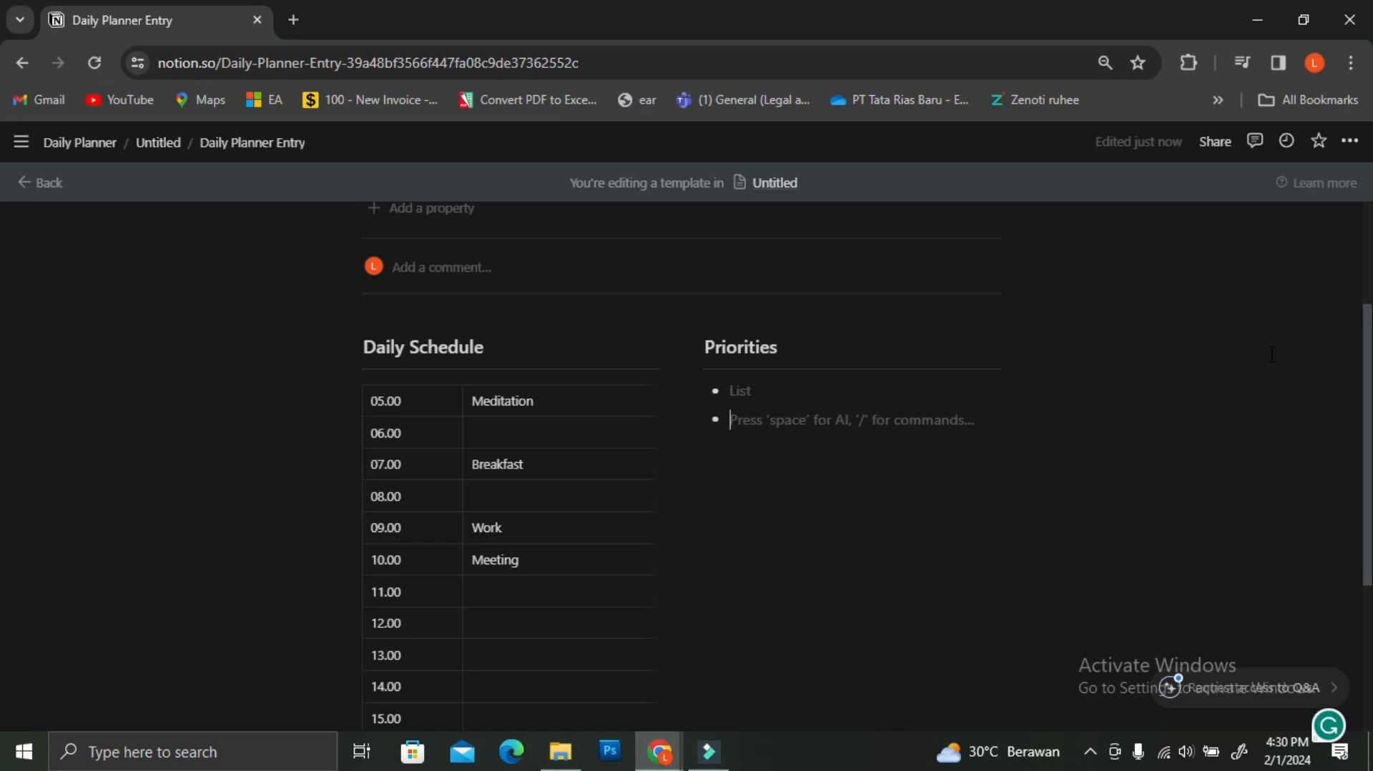
left_click(736, 454)
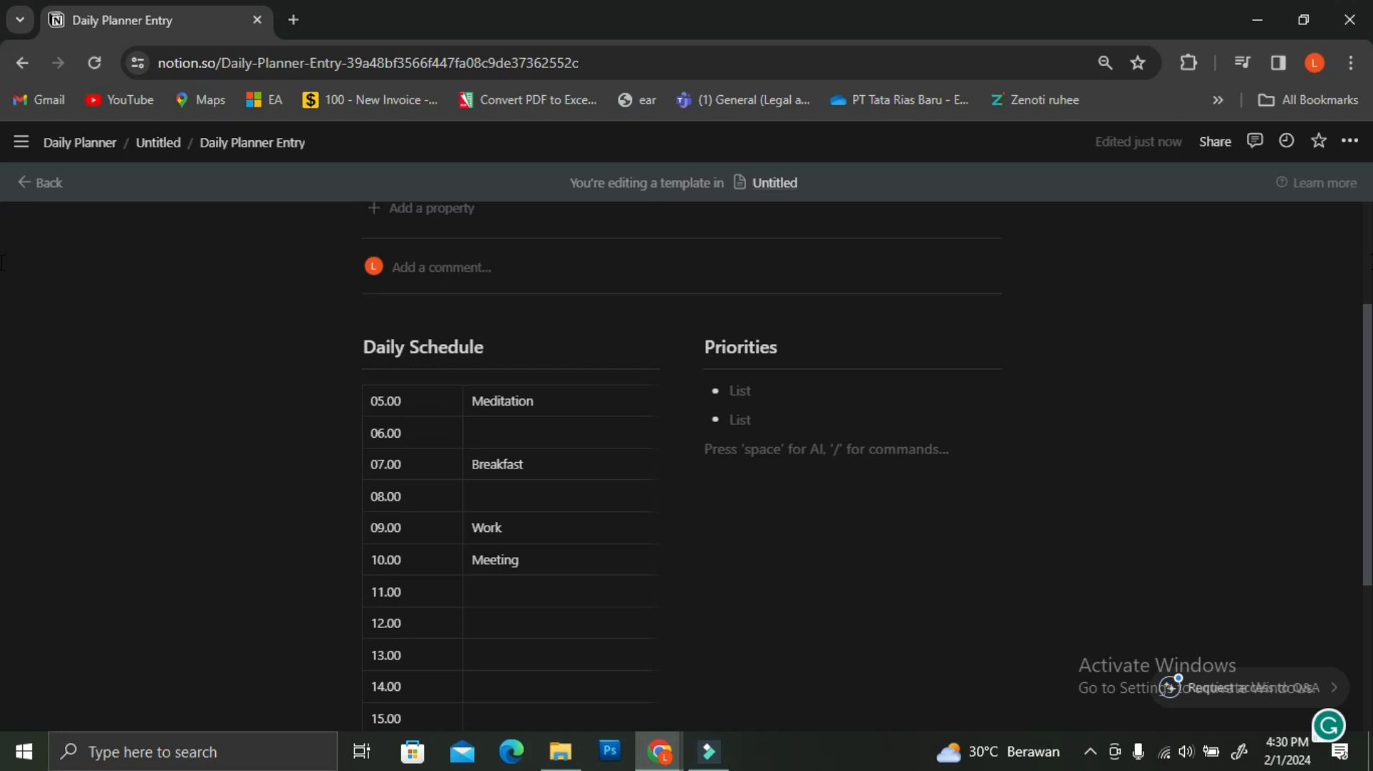
type("-")
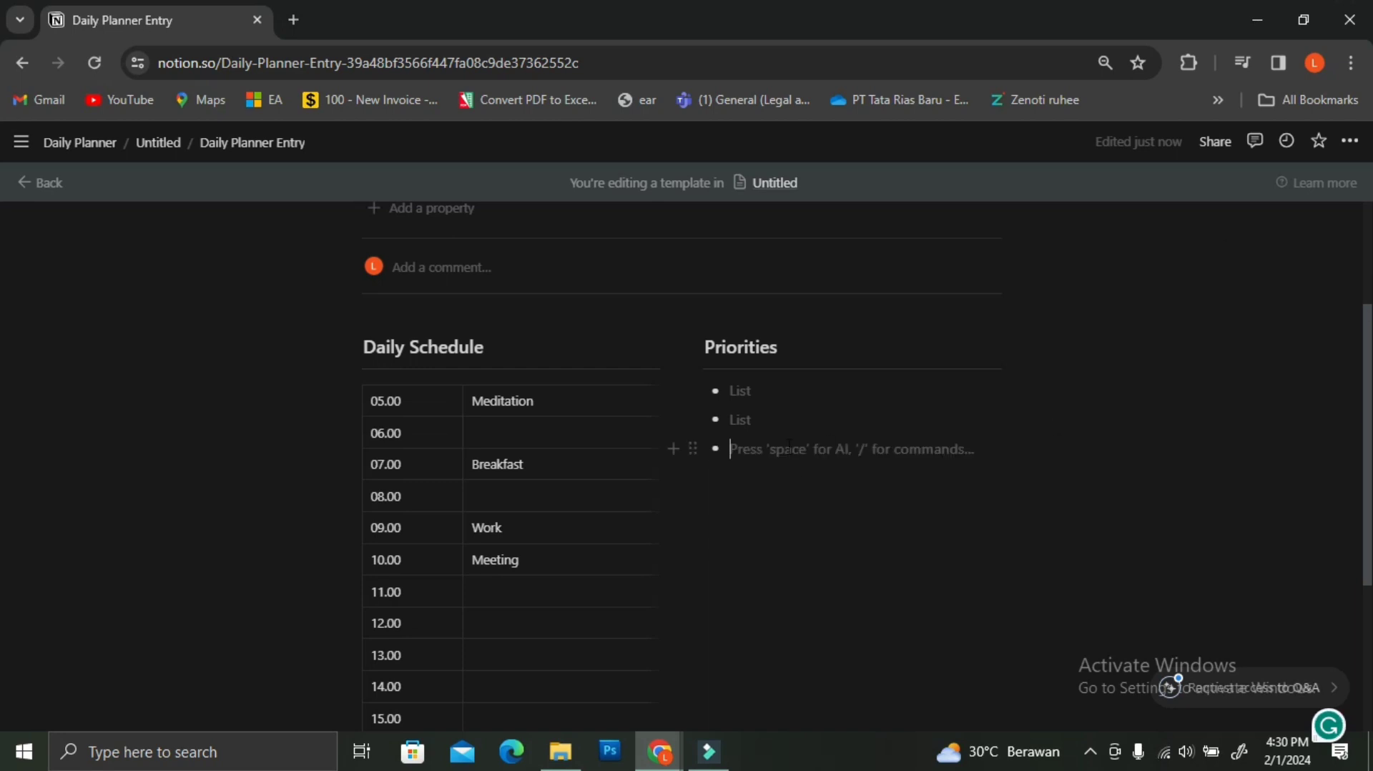
left_click(817, 498)
left_click(813, 455)
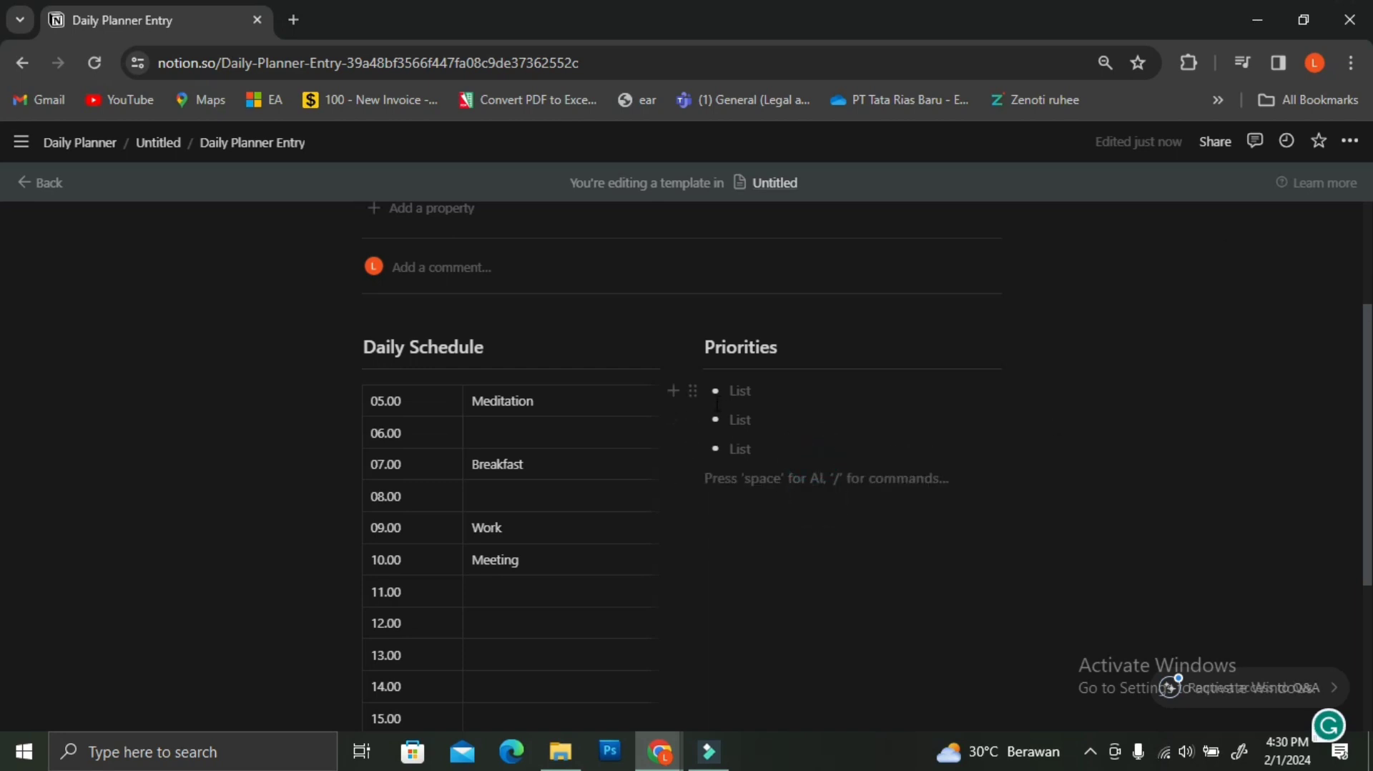
left_click(823, 424)
left_click_drag(1088, 472, 717, 386)
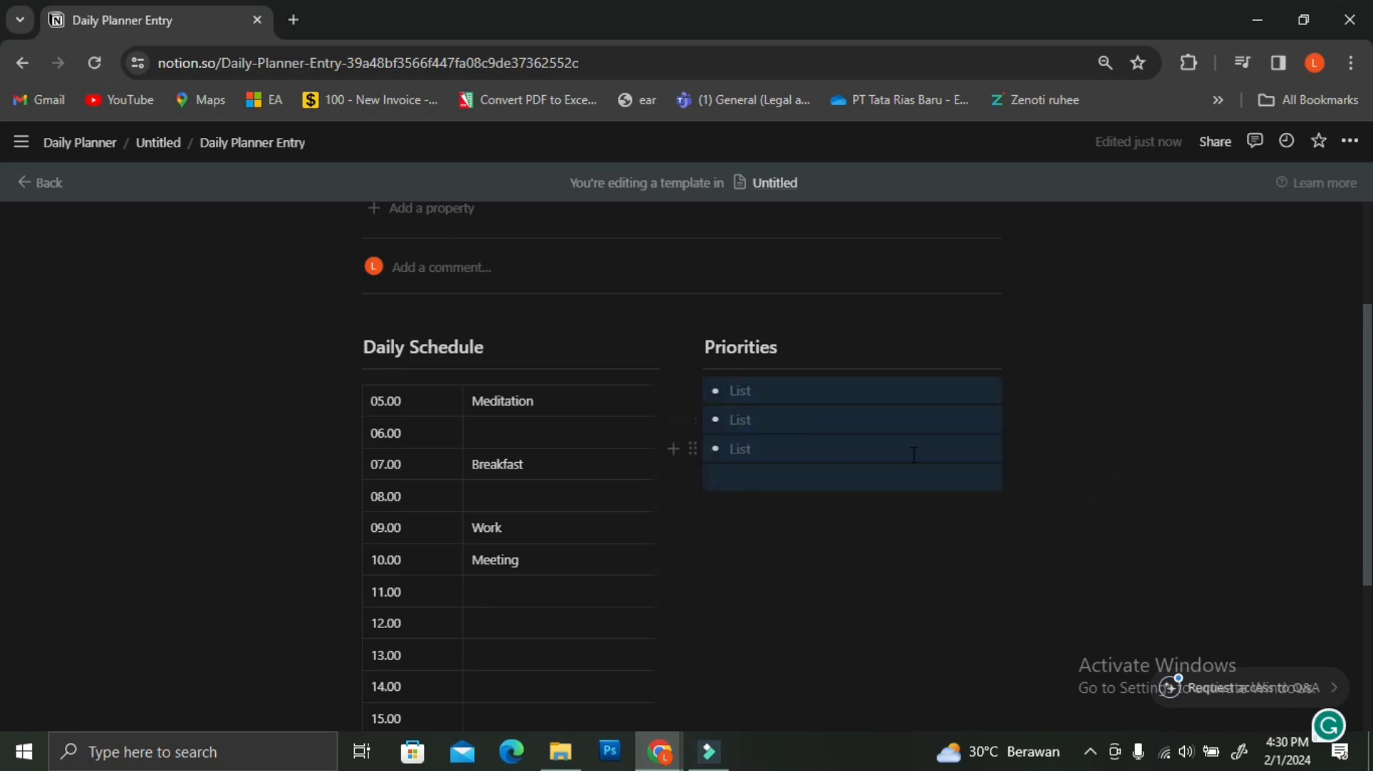
left_click(926, 536)
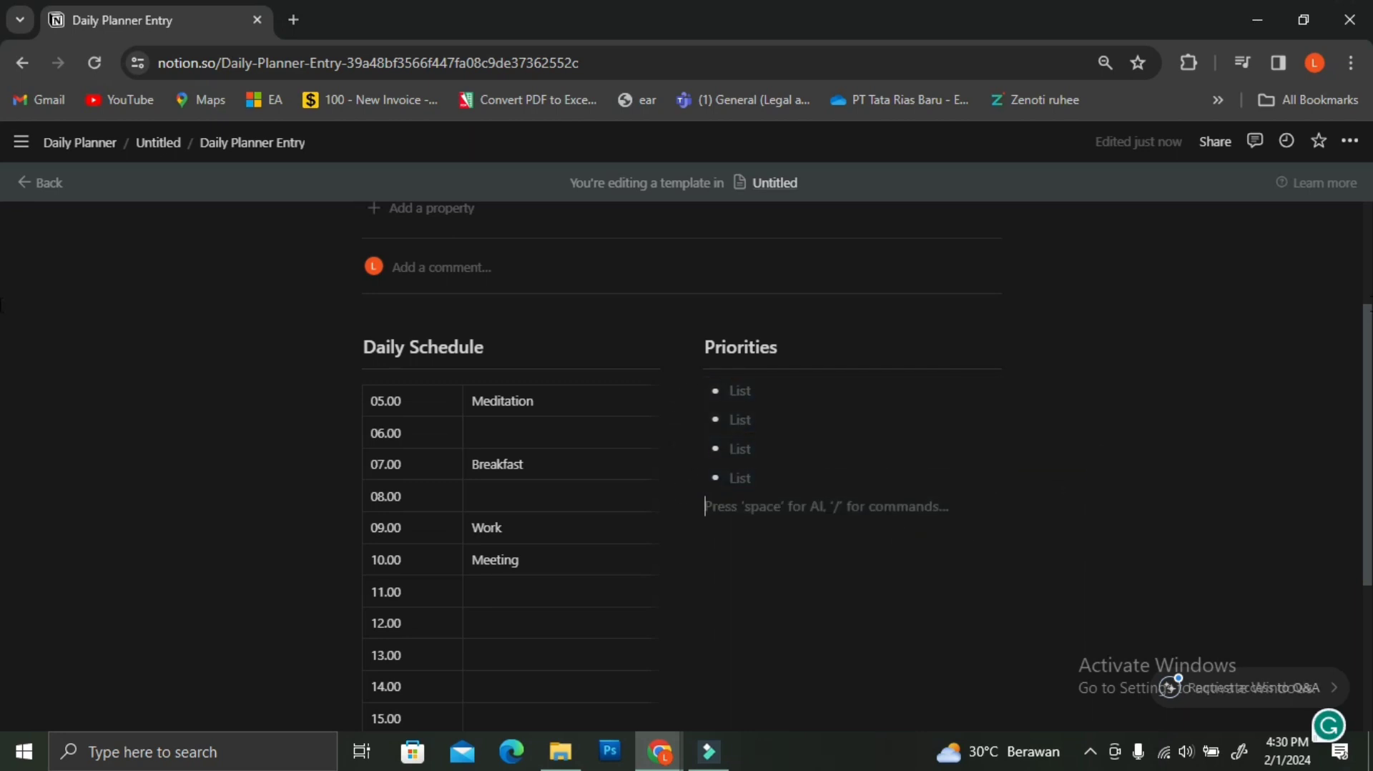
- Add a Heading 3 reading "To Do List" below the Priorities list in the second column
type("/he")
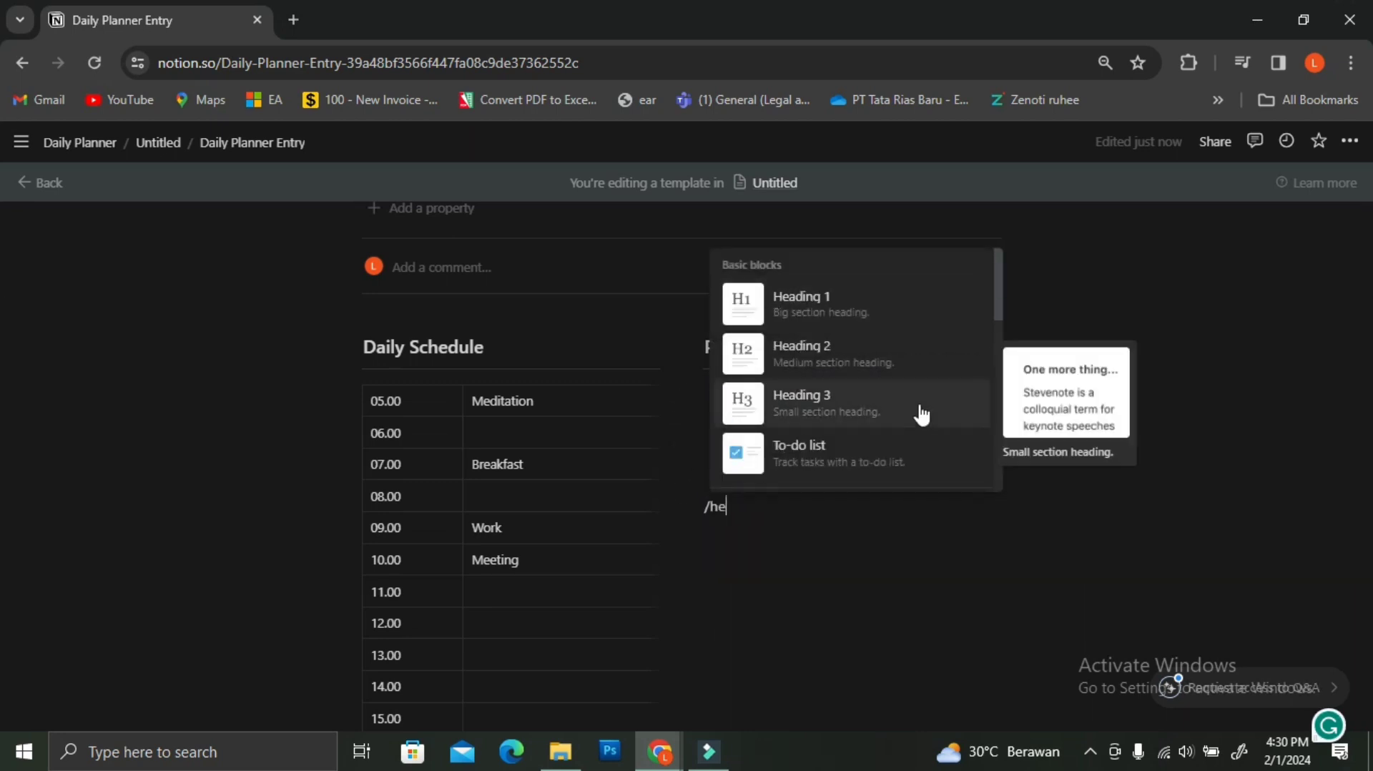
left_click(922, 415)
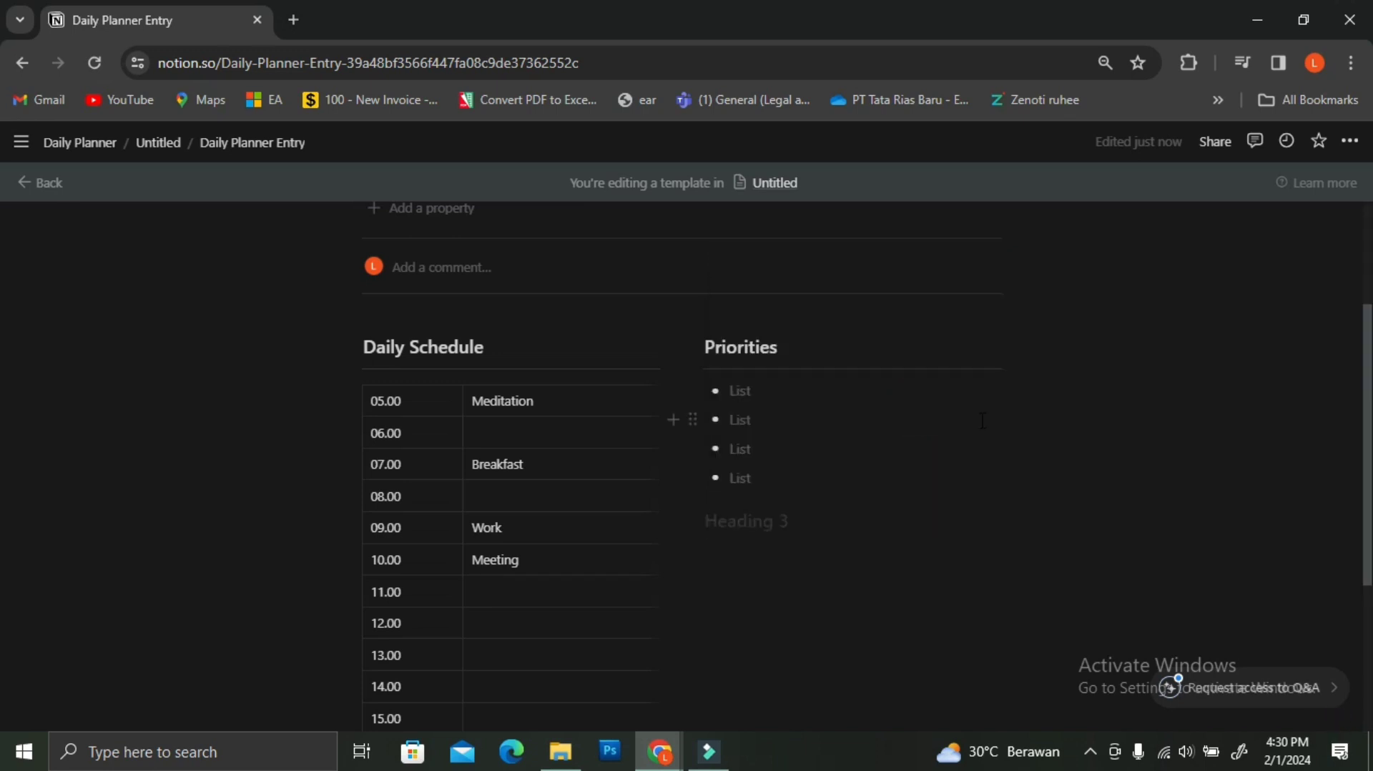
type("To ")
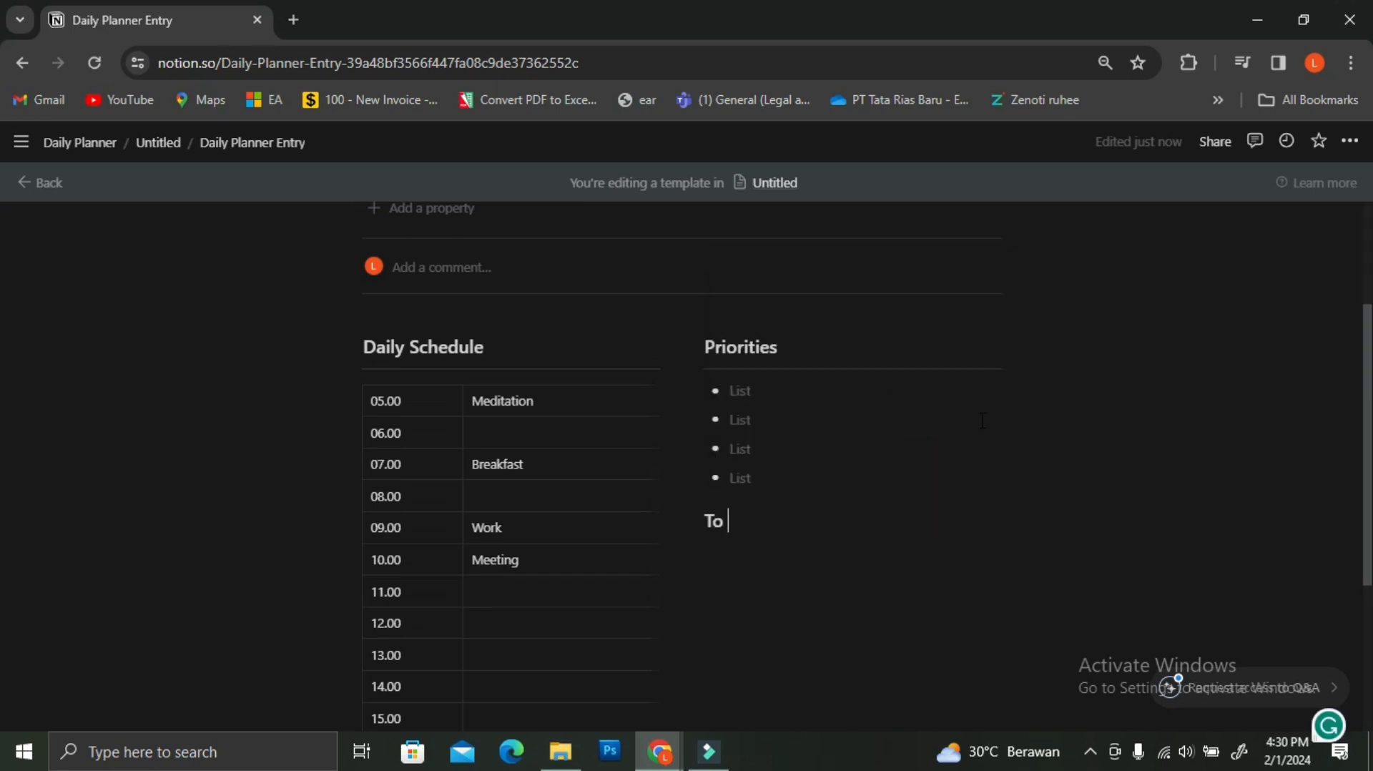
type("do")
key("BackSpace")
key("BackSpace")
key("BackSpace")
type("Do List")
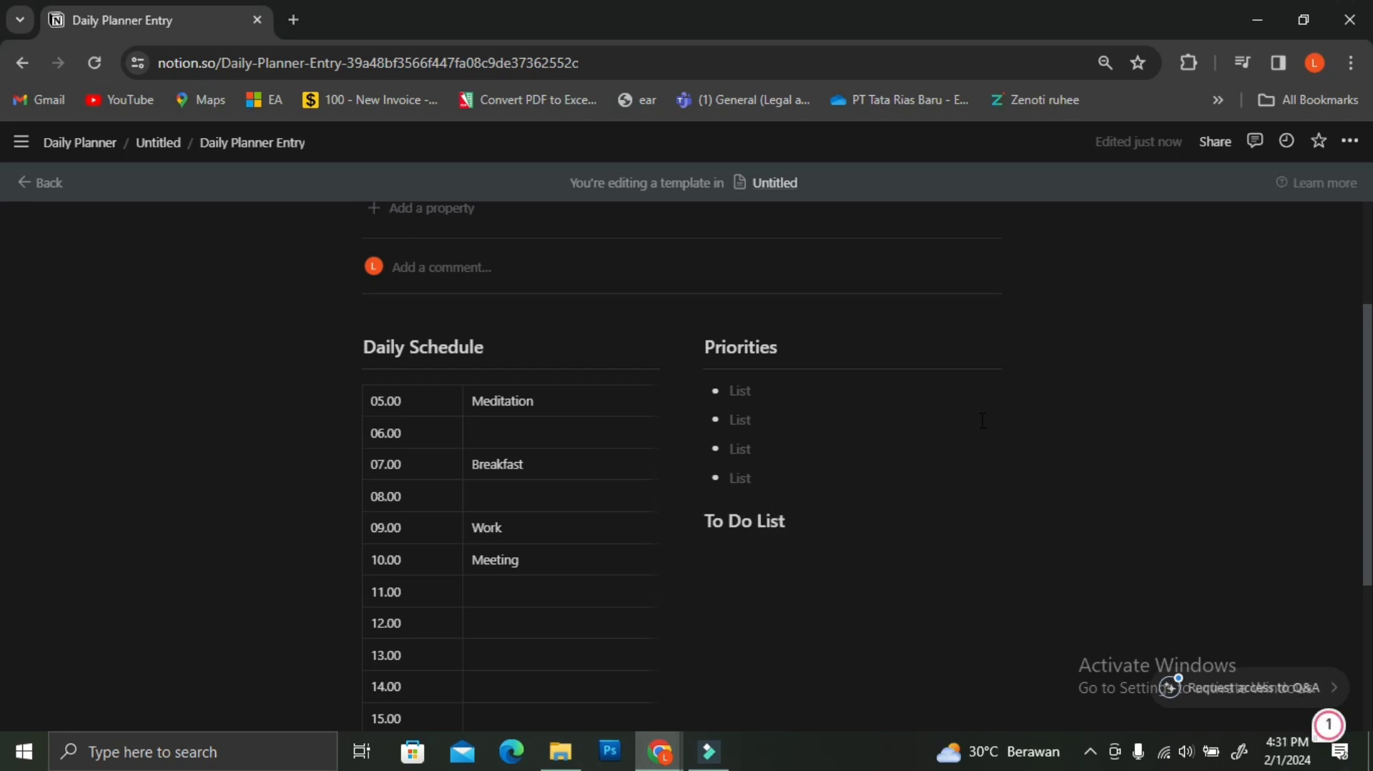
- Insert a divider below the To Do List heading and bring up the block choices on the line beneath it
key("Return")
type("/")
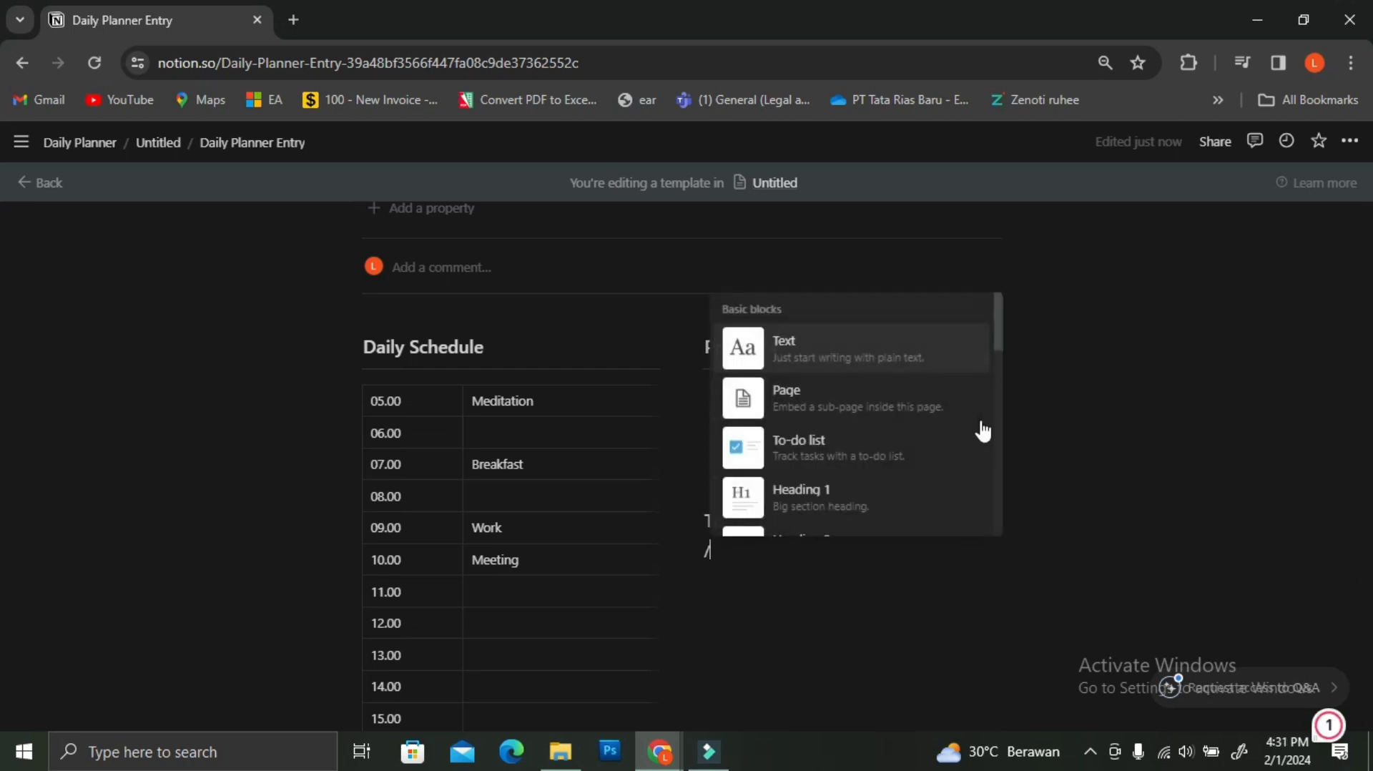
scroll(984, 431, "down", 3)
left_click(904, 354)
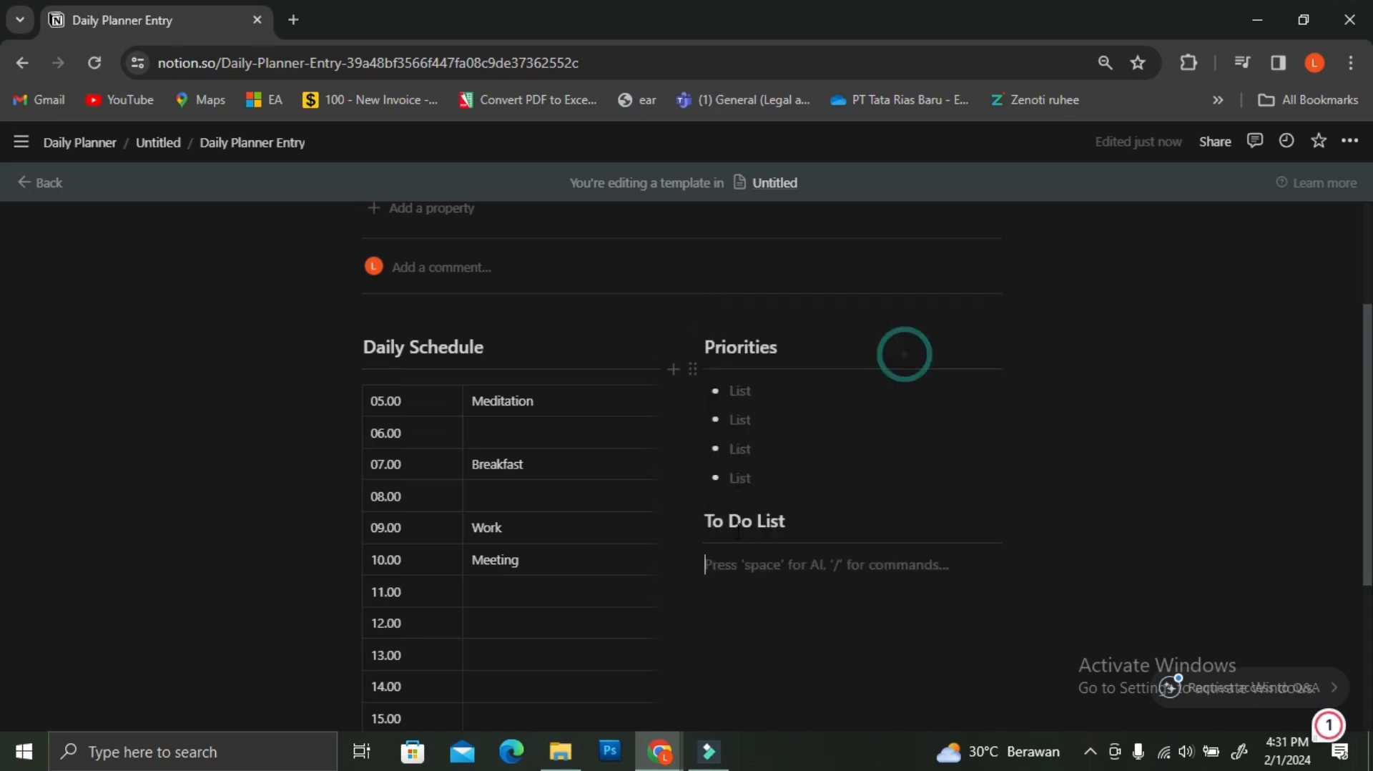
type("/")
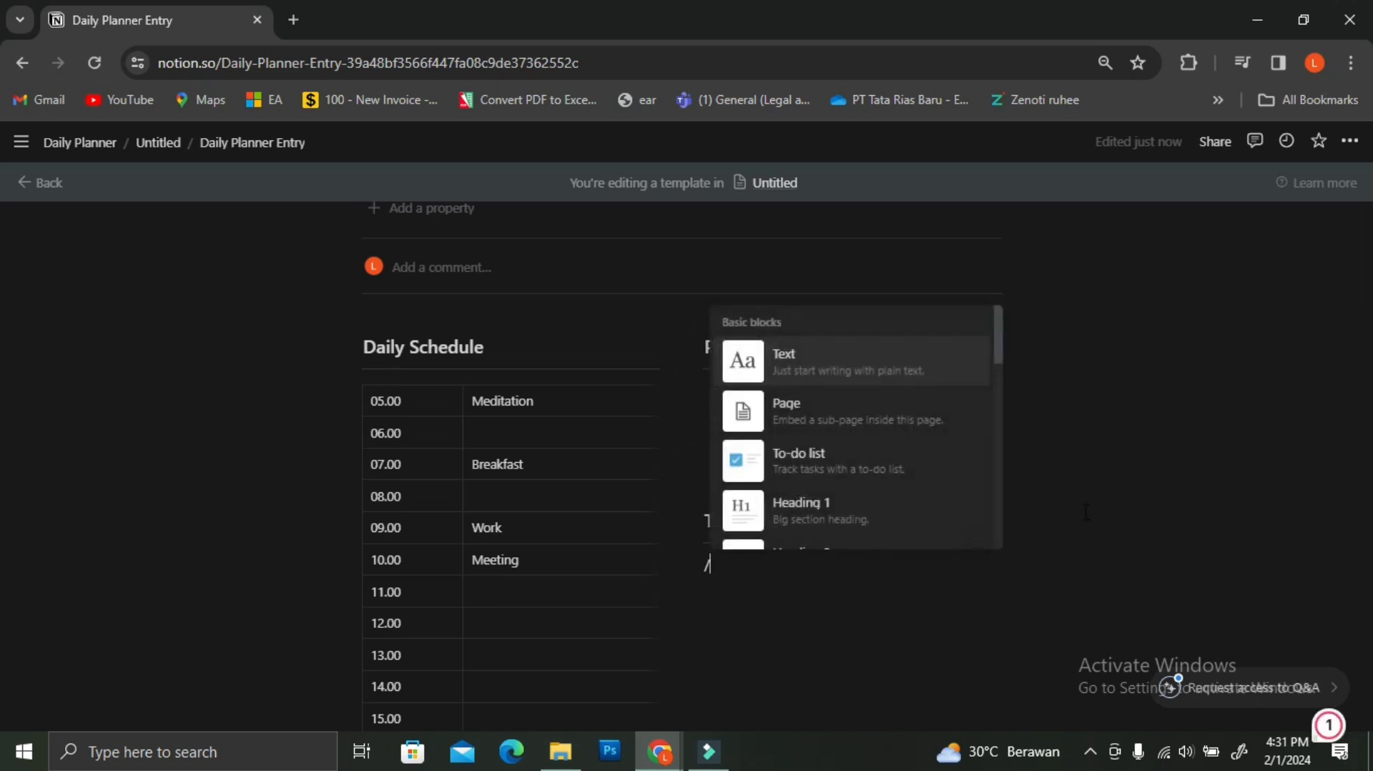
type("che")
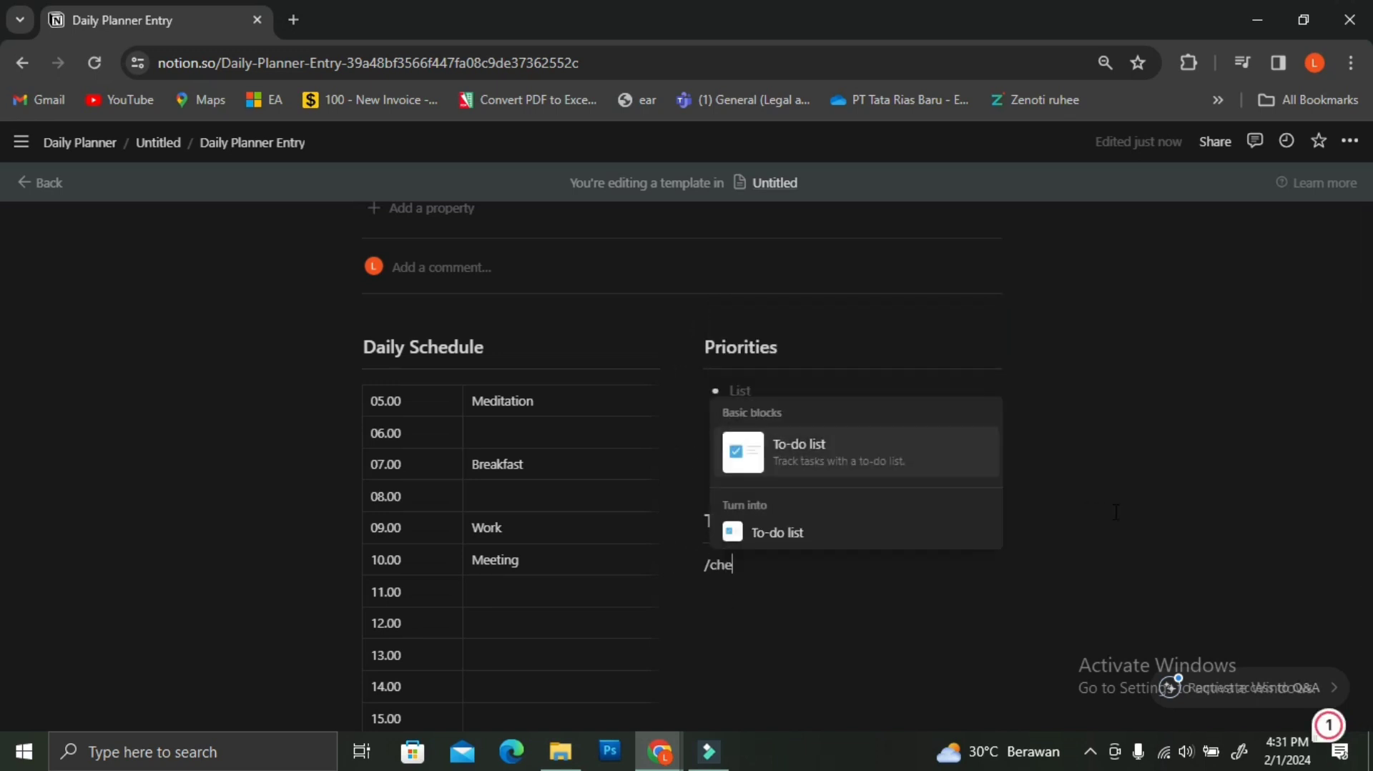
key("BackSpace")
key("BackSpace")
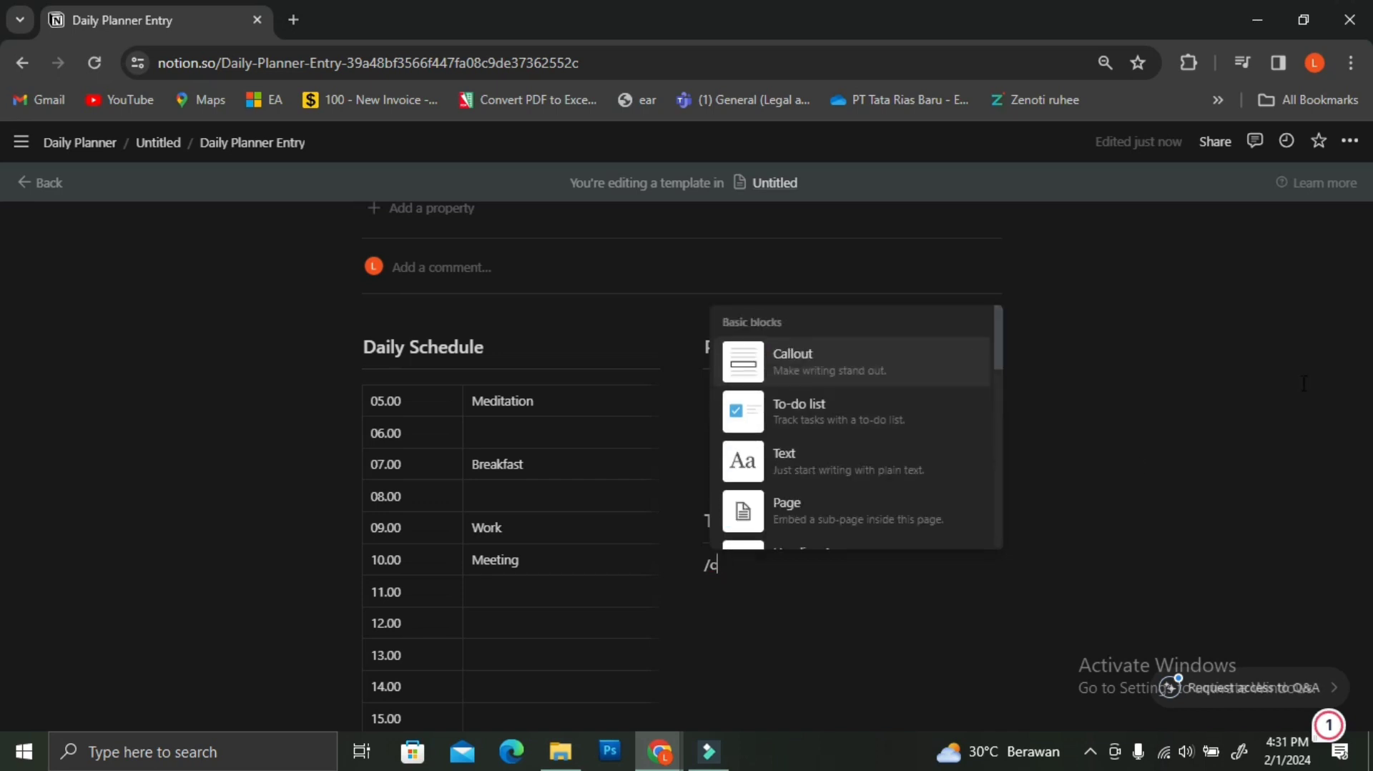
type("e")
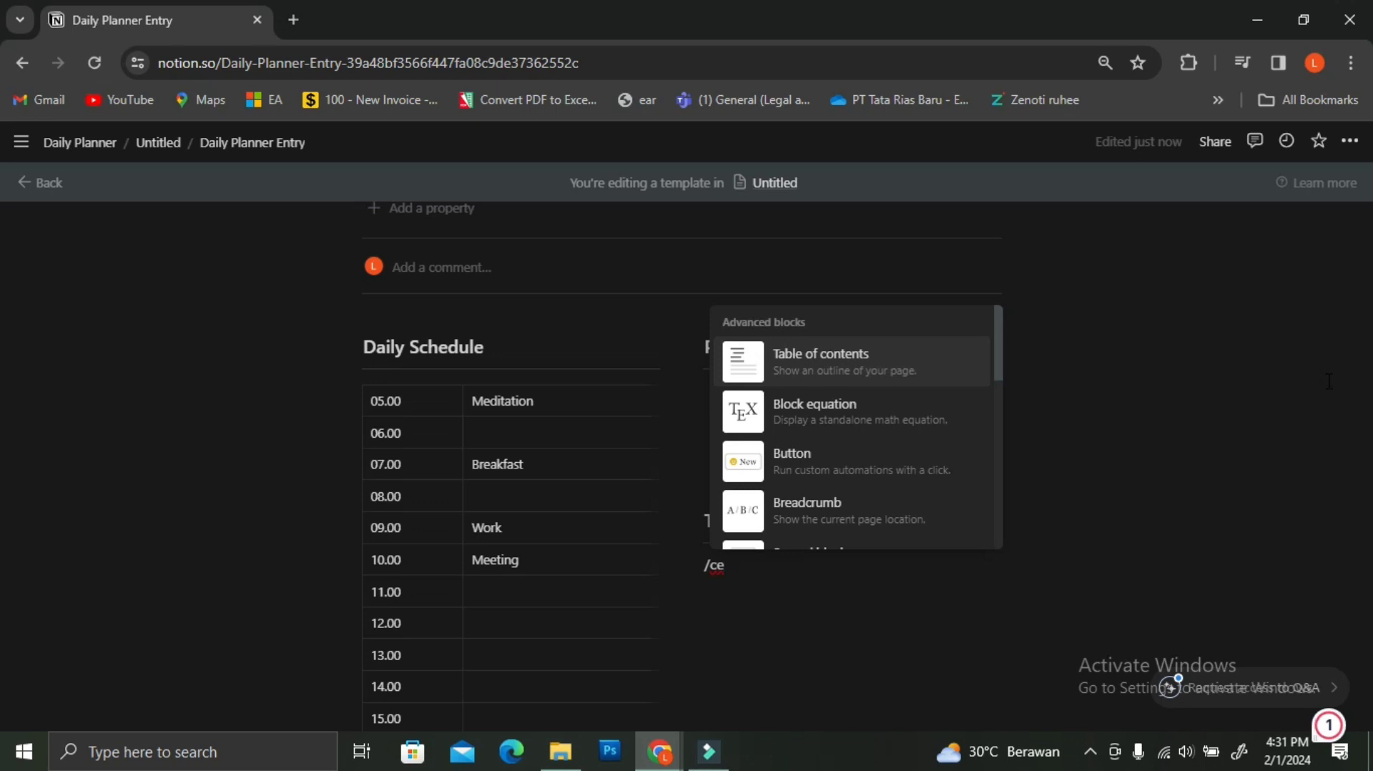
type("ak")
key("BackSpace")
key("BackSpace")
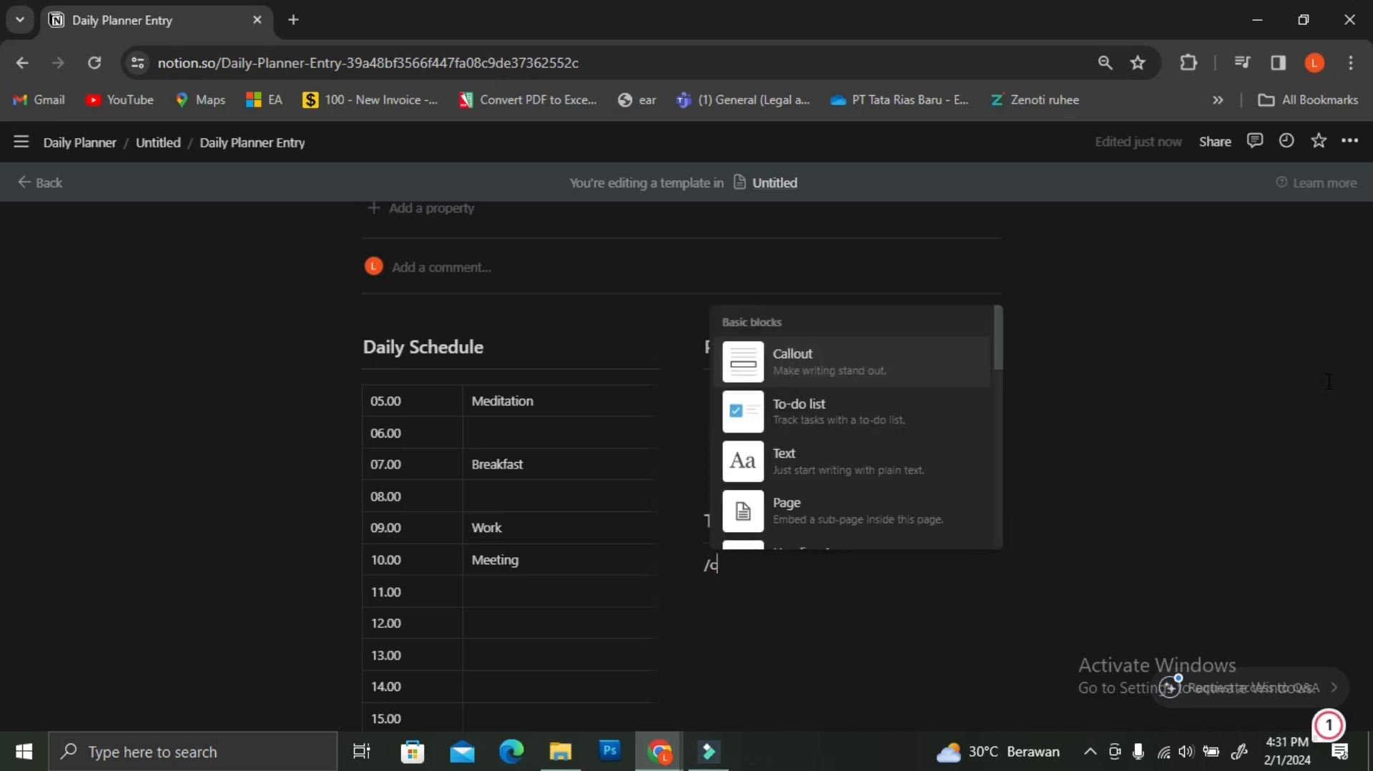
type("he")
key("BackSpace")
key("BackSpace")
key("BackSpace")
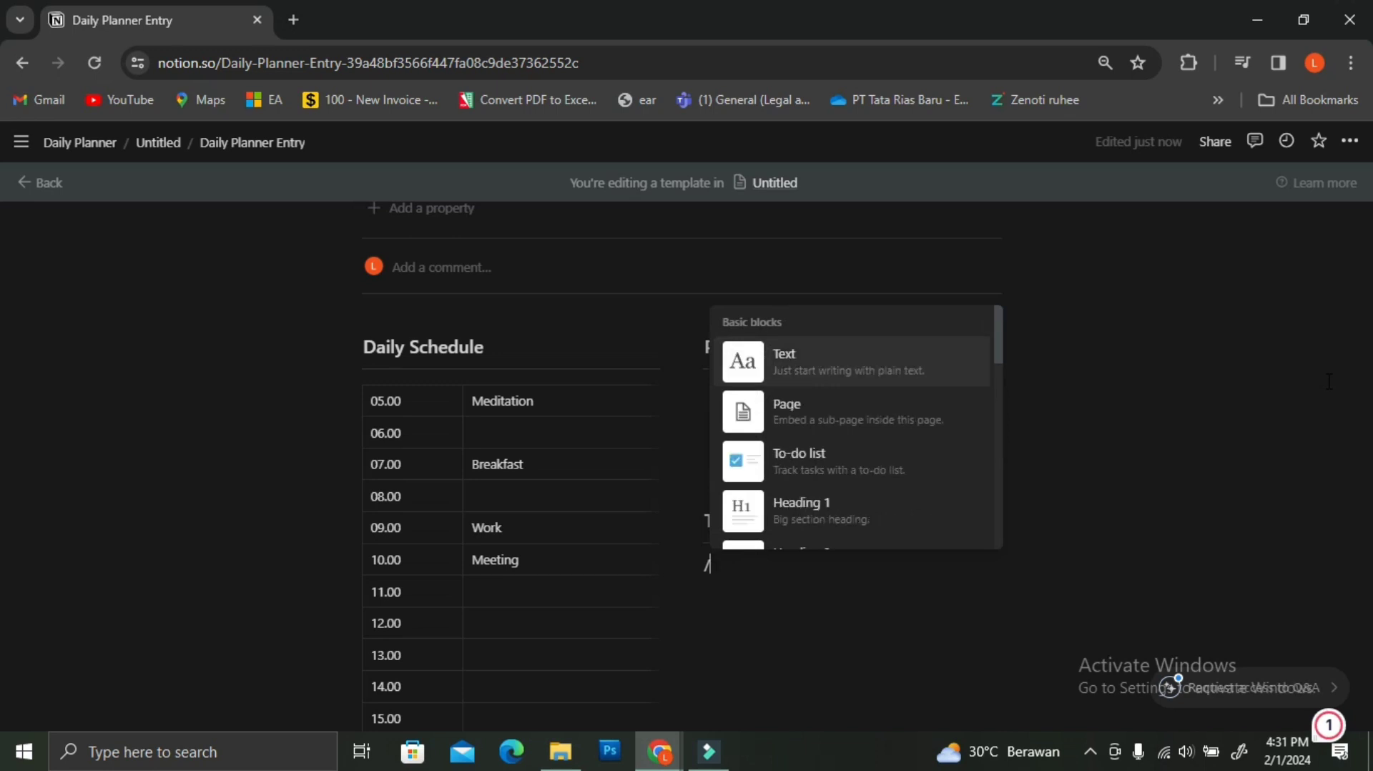
- Insert a to-do list block under the To Do List divider and duplicate its empty checkbox to make five items
type("to")
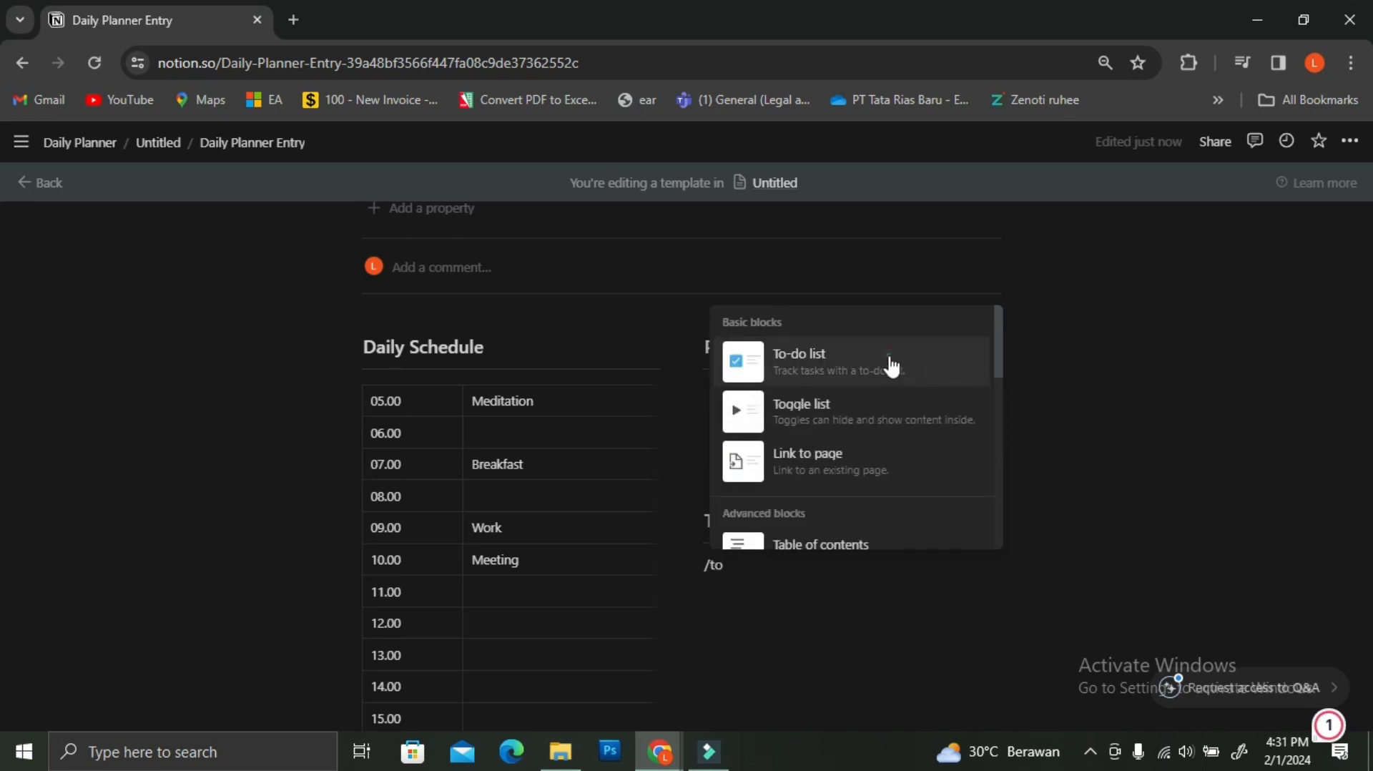
left_click(889, 362)
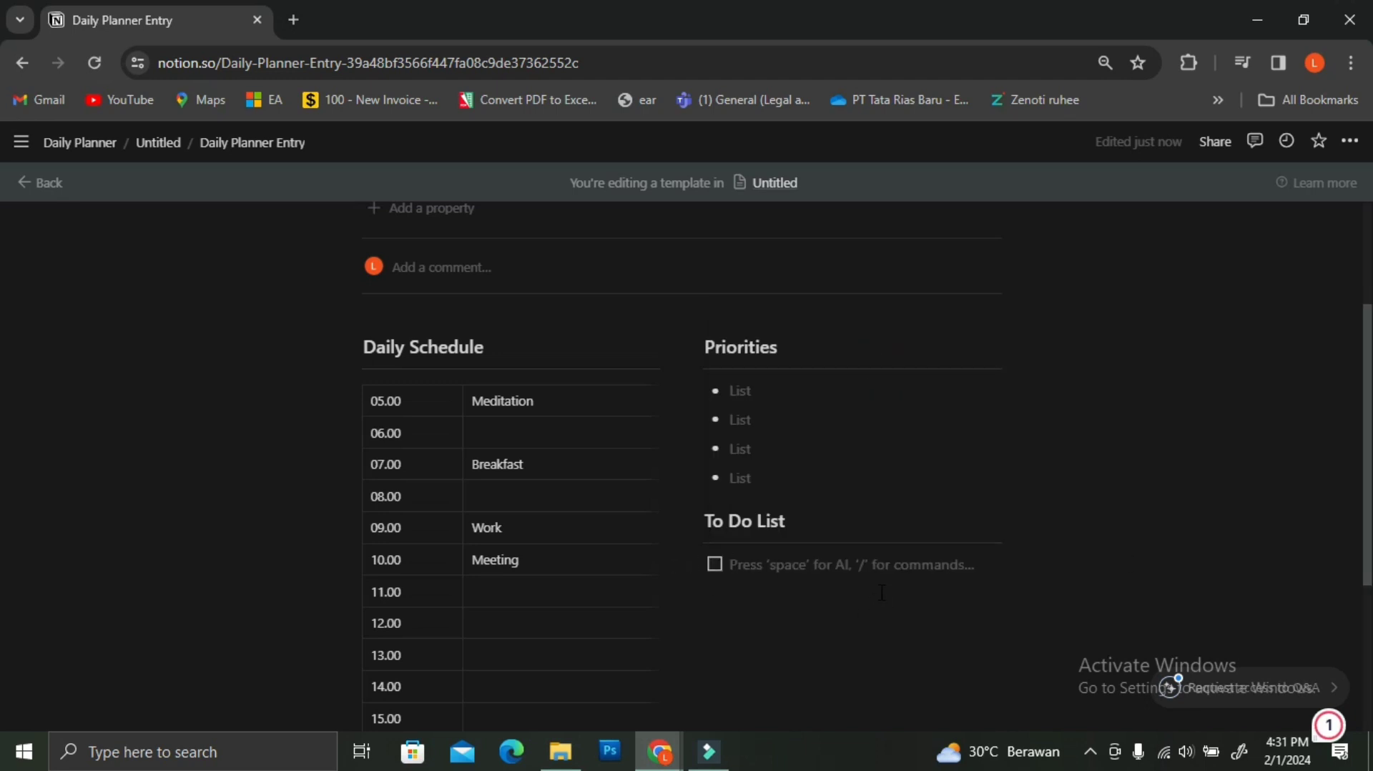
key("ctrl+d")
key("ctrl+d")
key("ctrl+d")
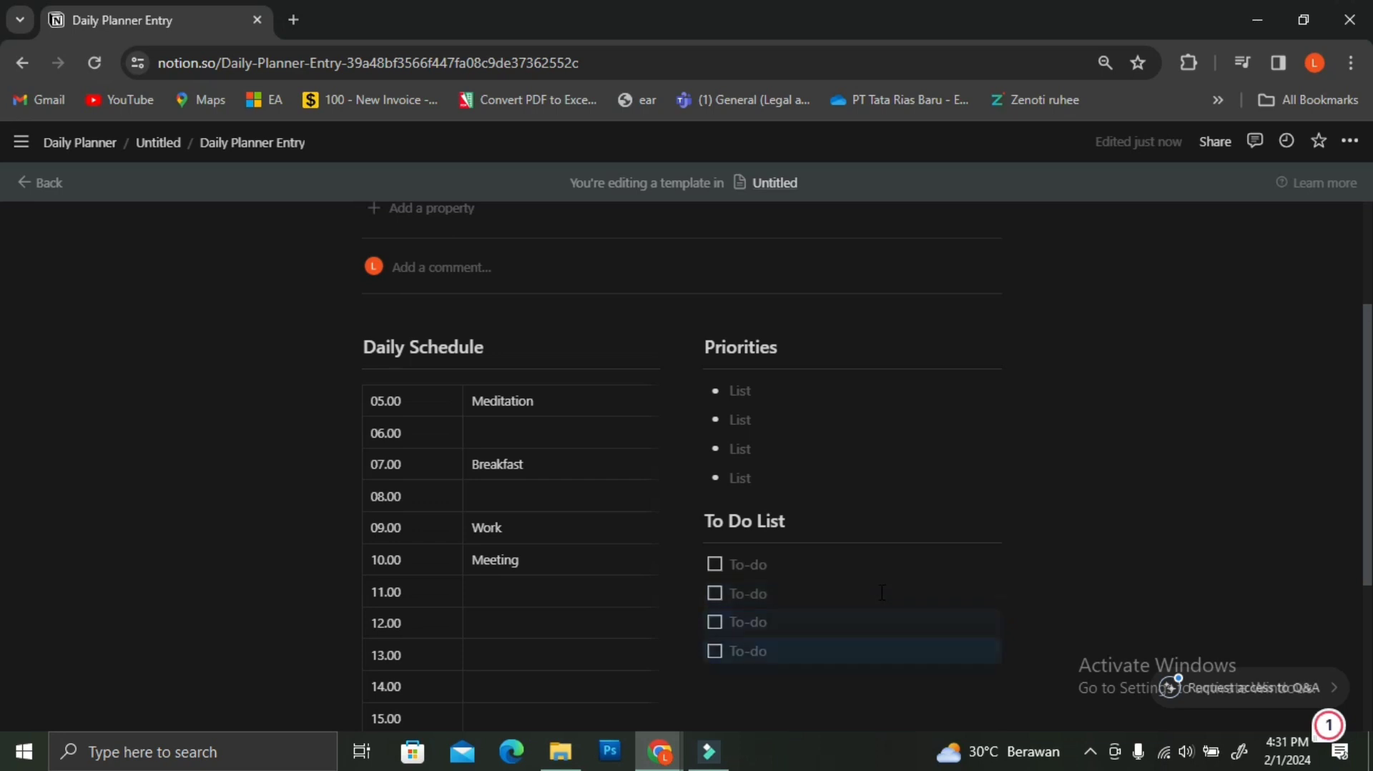
key("ctrl+d")
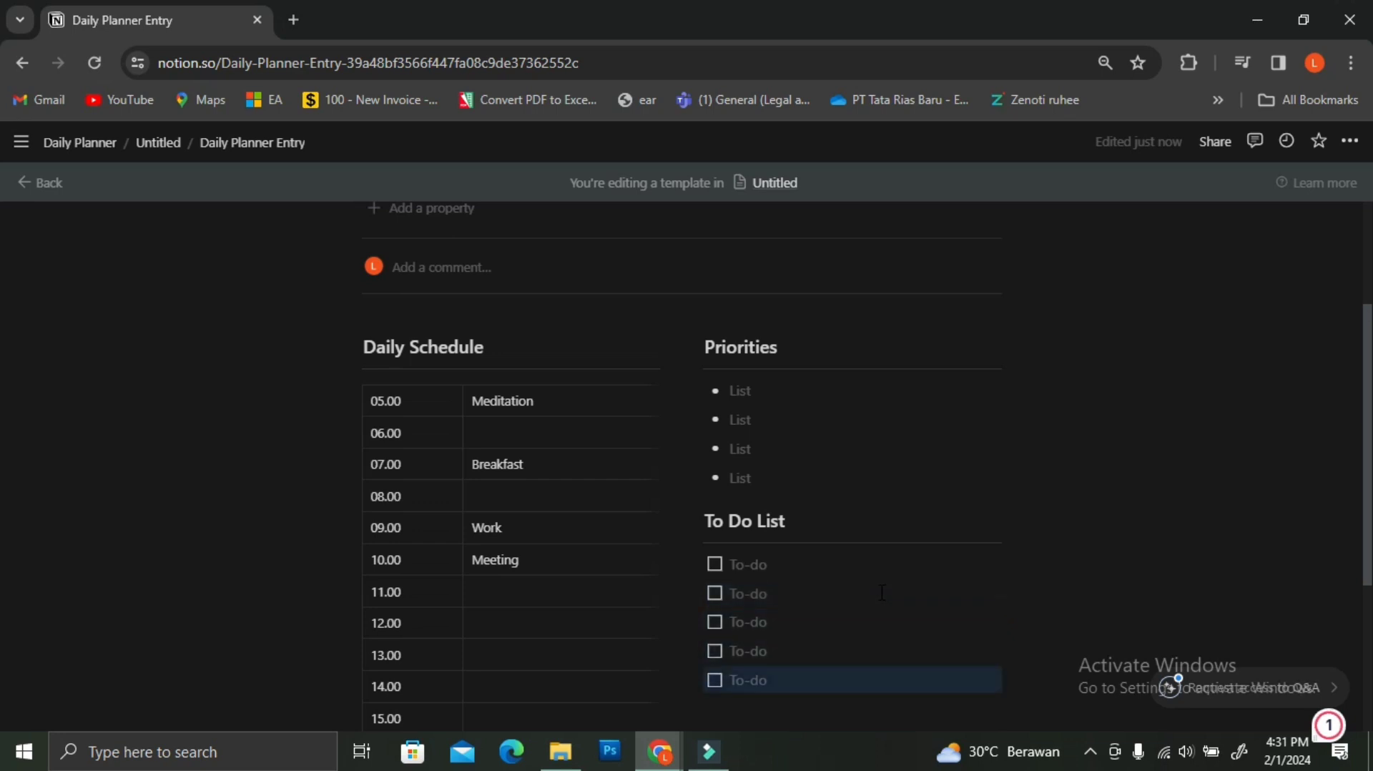
left_click(736, 565)
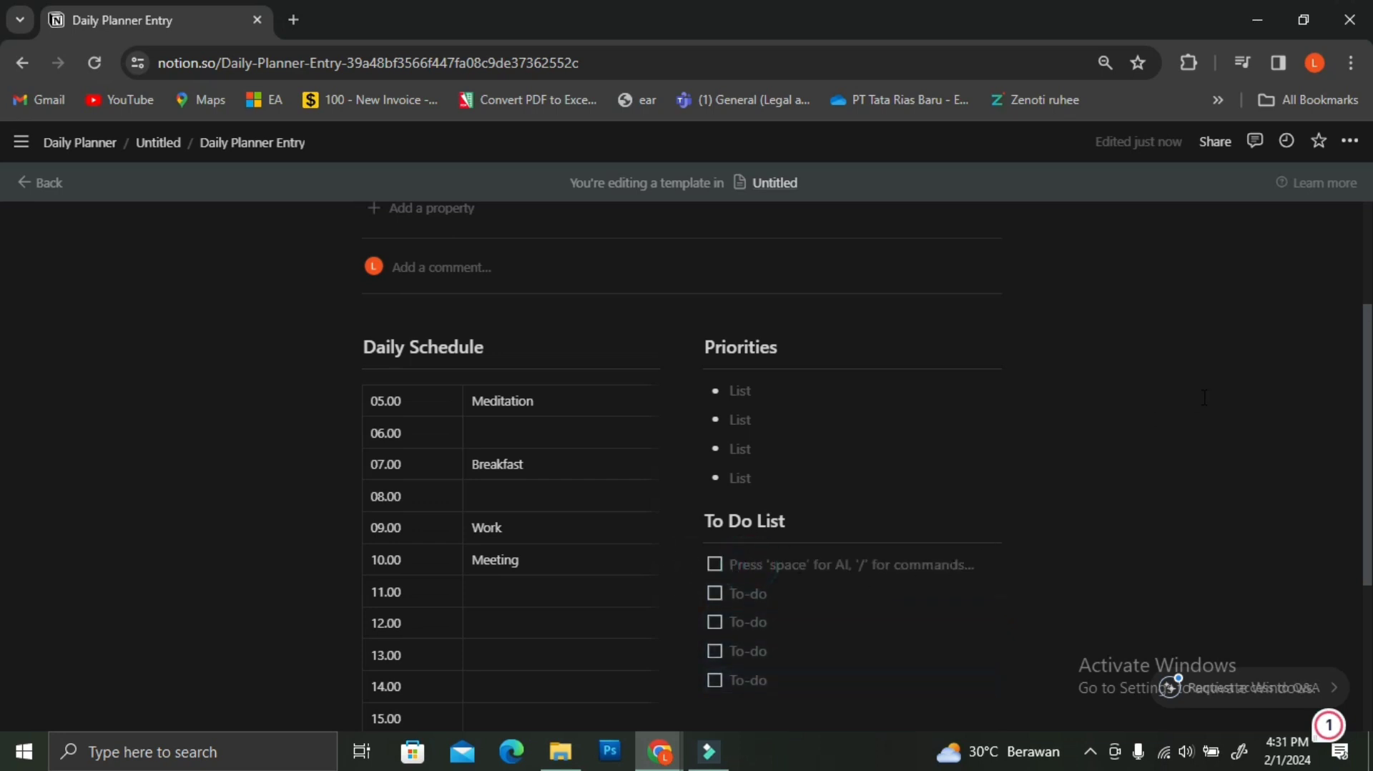
- Leave the Daily Planner Entry template editor and return to the Daily Planner page with its table
left_click(63, 182)
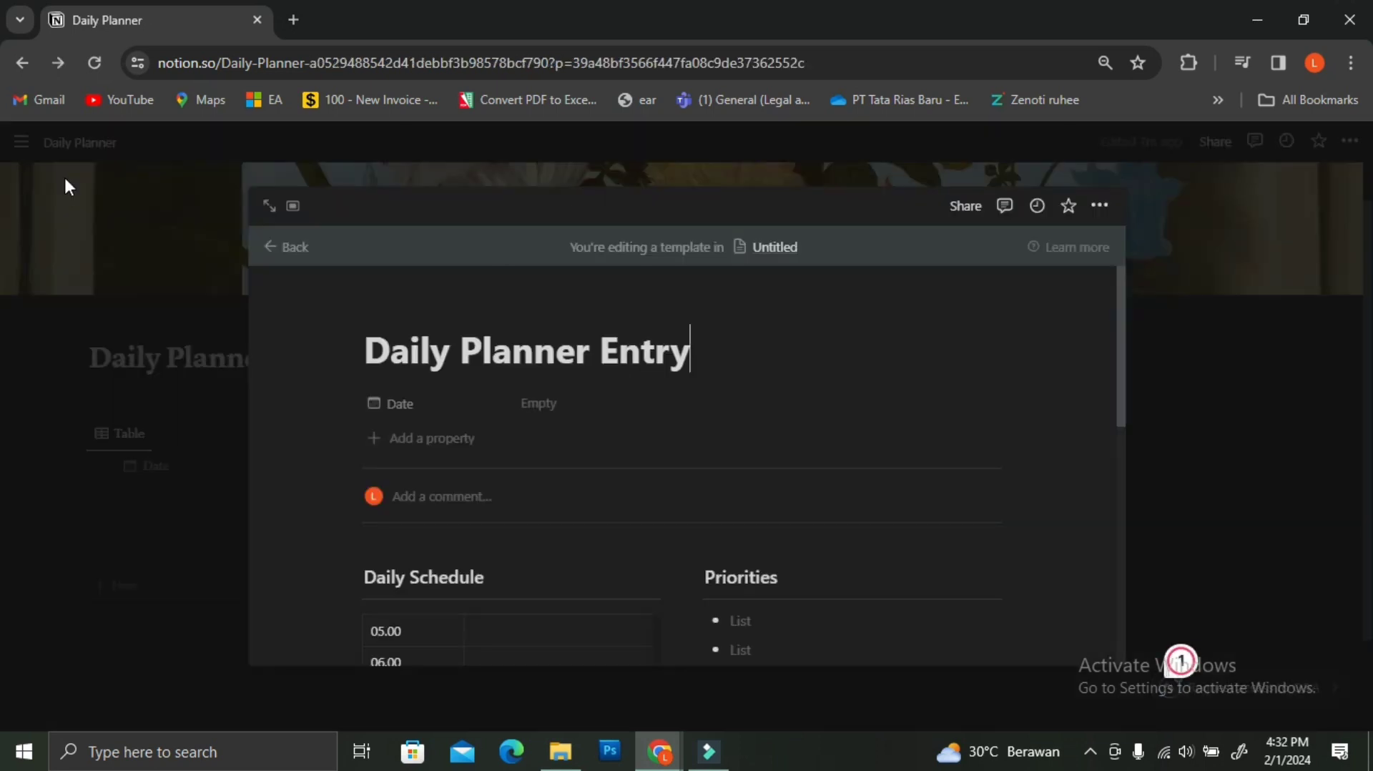
scroll(867, 386, "down", 8)
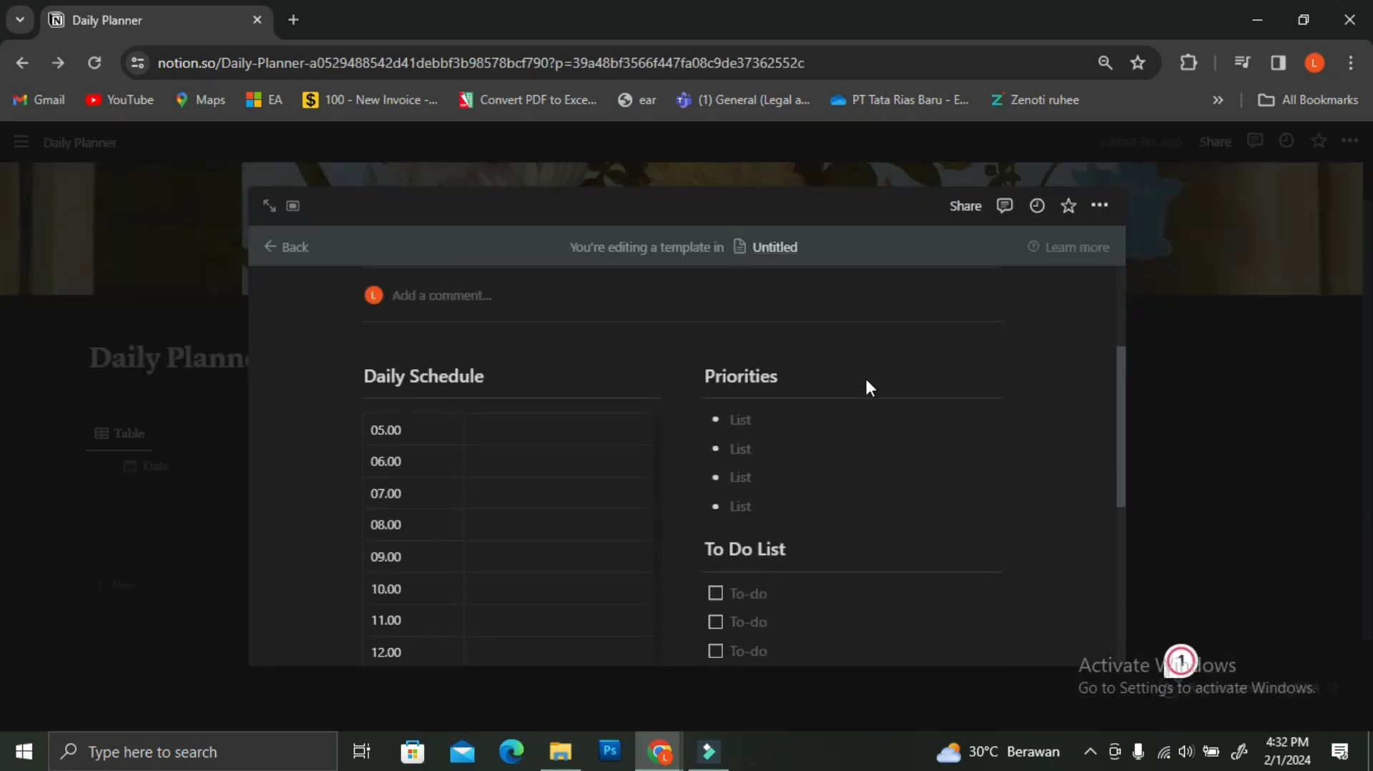
scroll(868, 383, "up", 7)
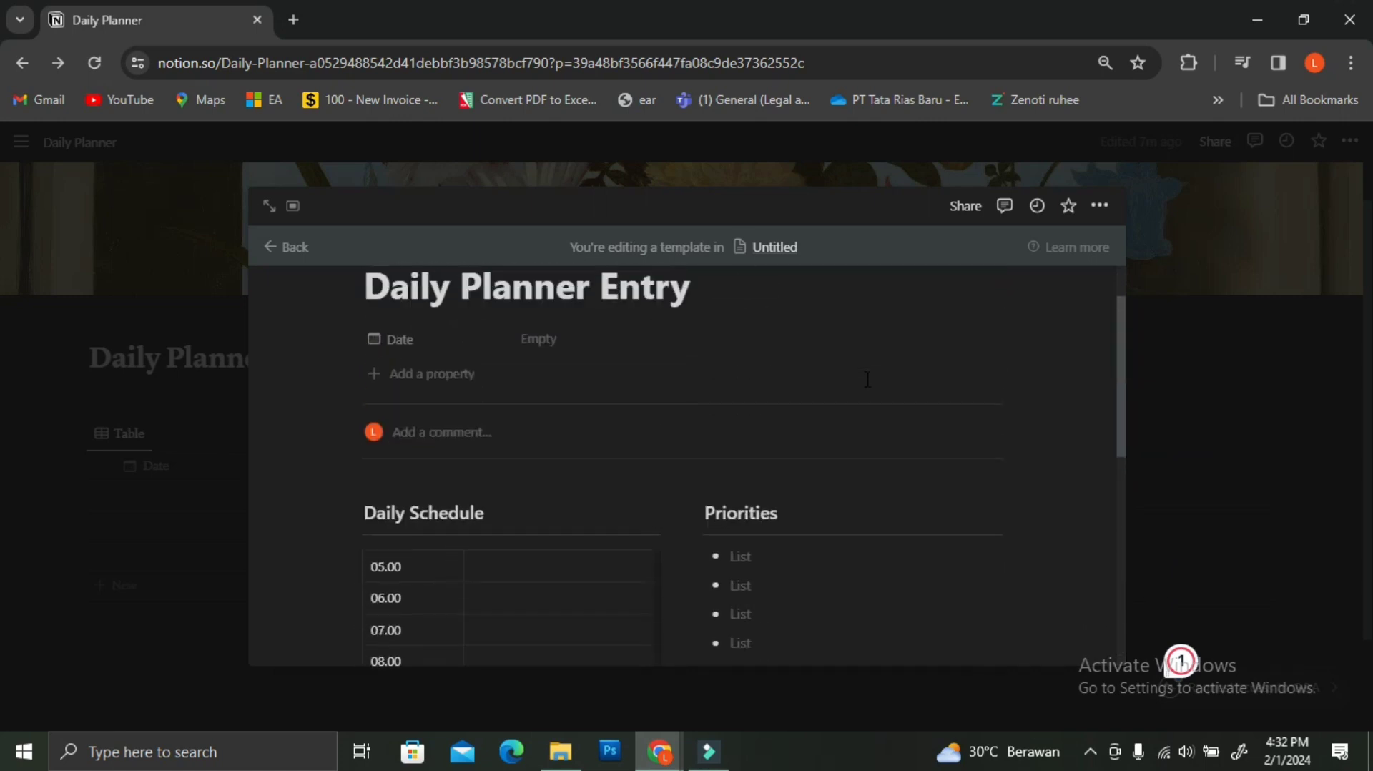
left_click(307, 253)
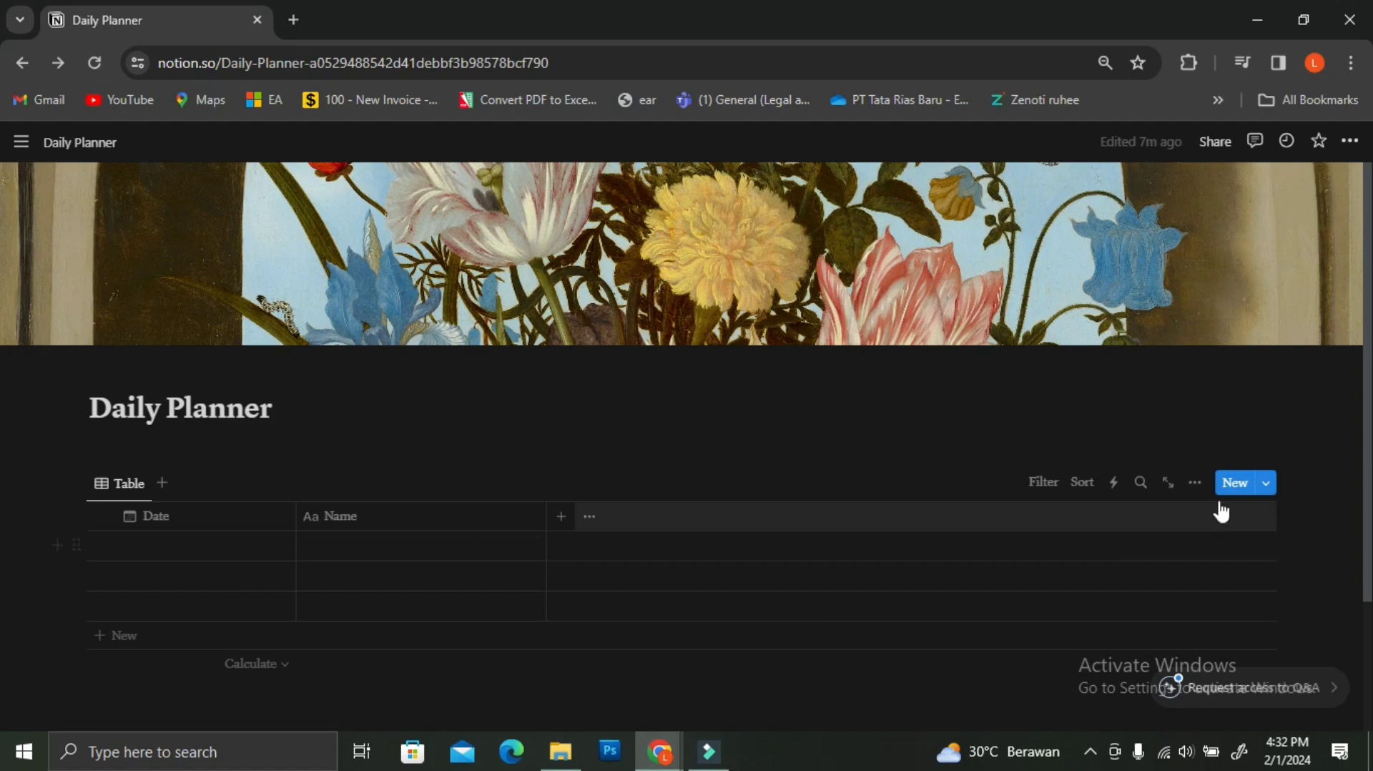
- Make the Daily Planner Entry template the default for new pages in all views of the "Untitled" database
left_click(1266, 484)
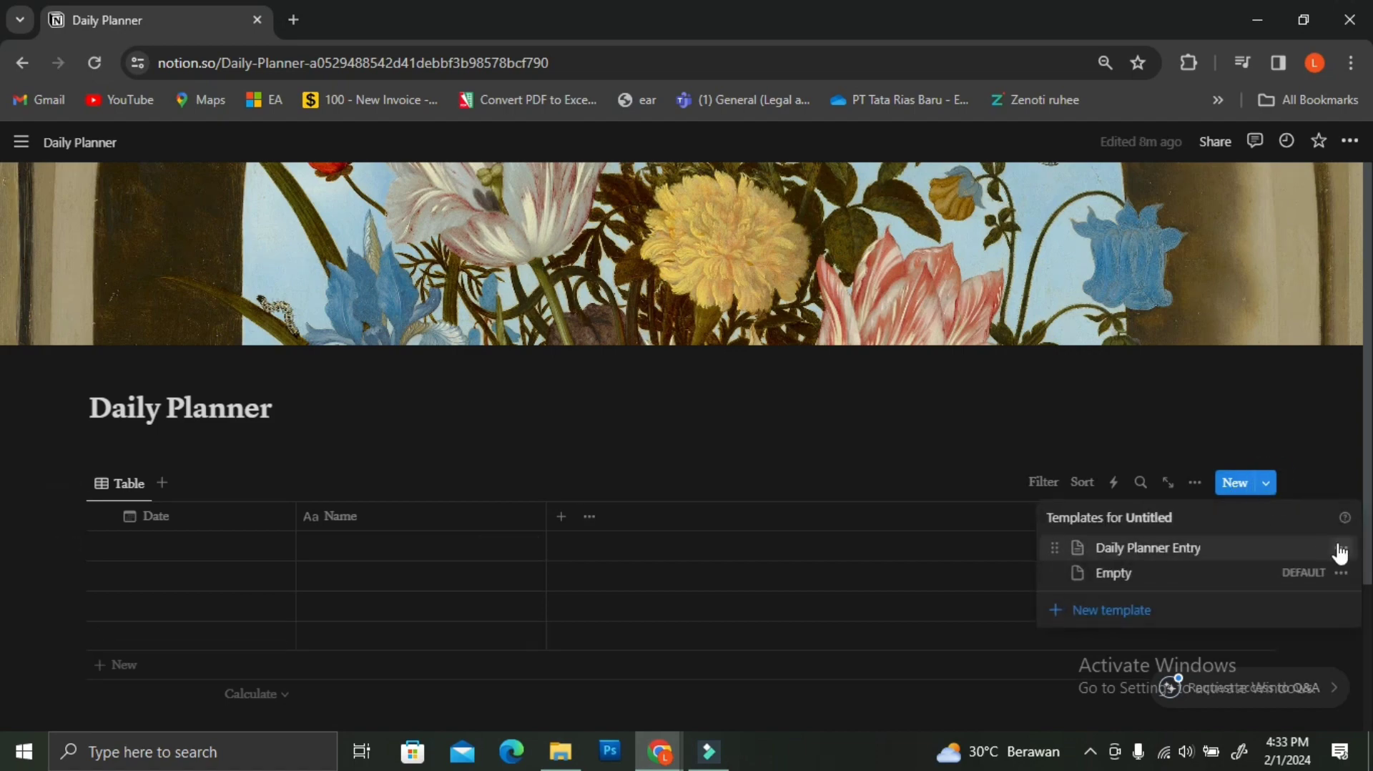
left_click(1341, 548)
left_click(1227, 533)
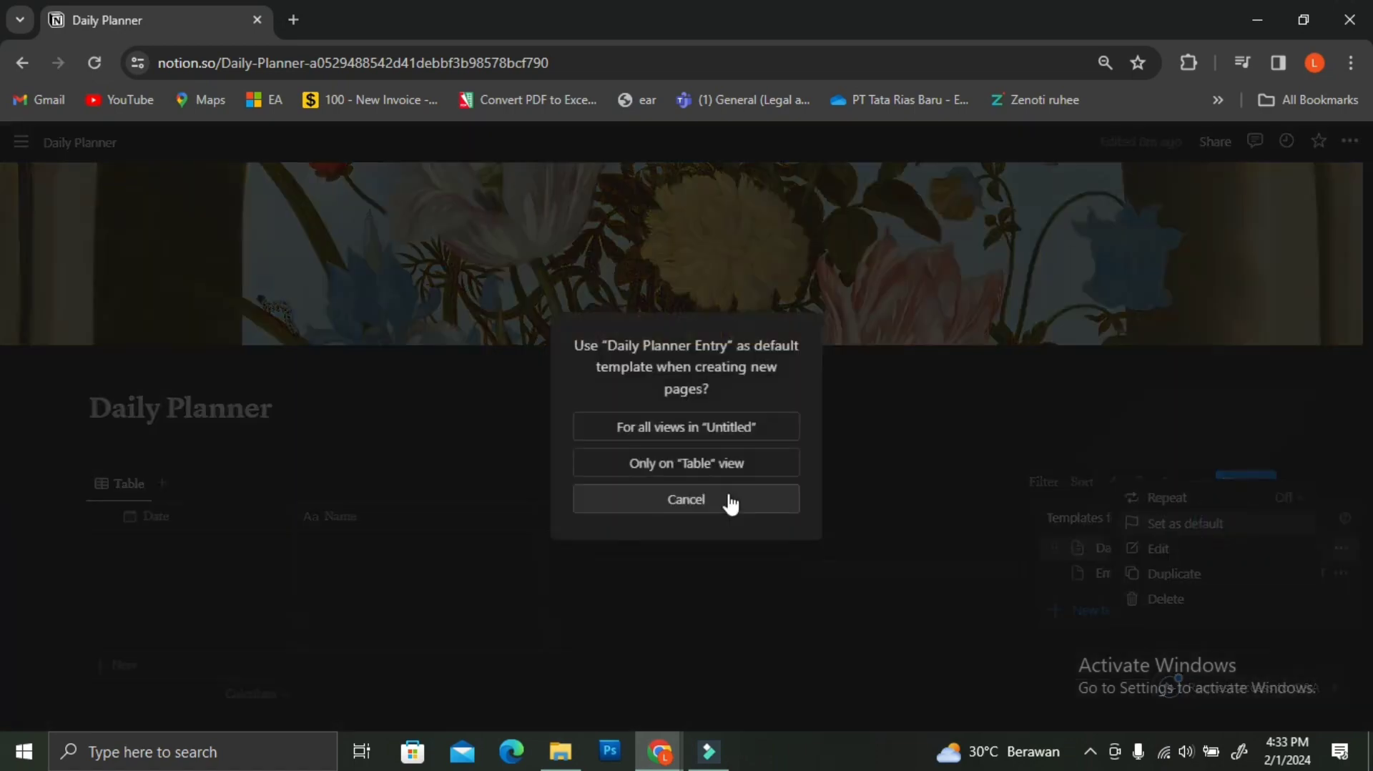
left_click(735, 429)
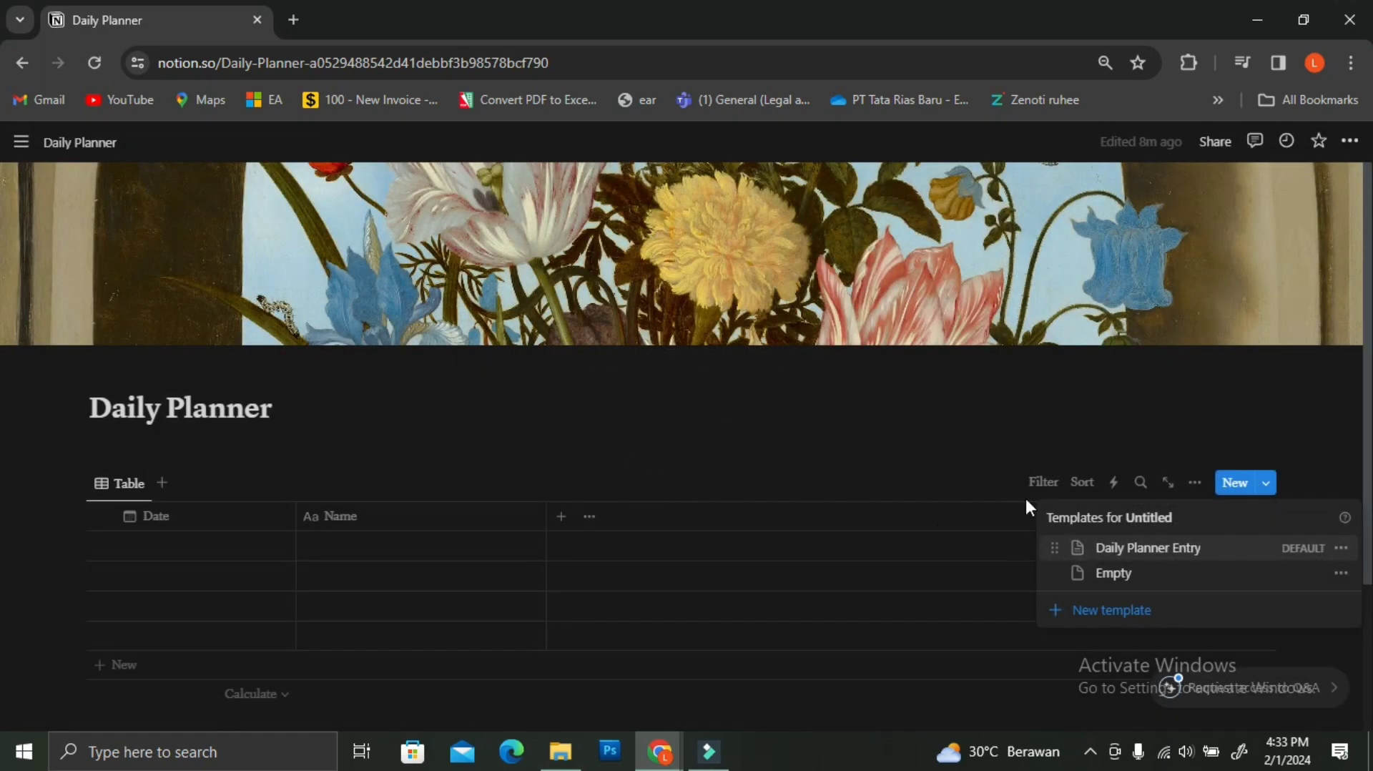
left_click(936, 457)
- Create a new table entry from the default template, close it, and reopen it to review its schedule, priorities and to-do sections
left_click(1237, 489)
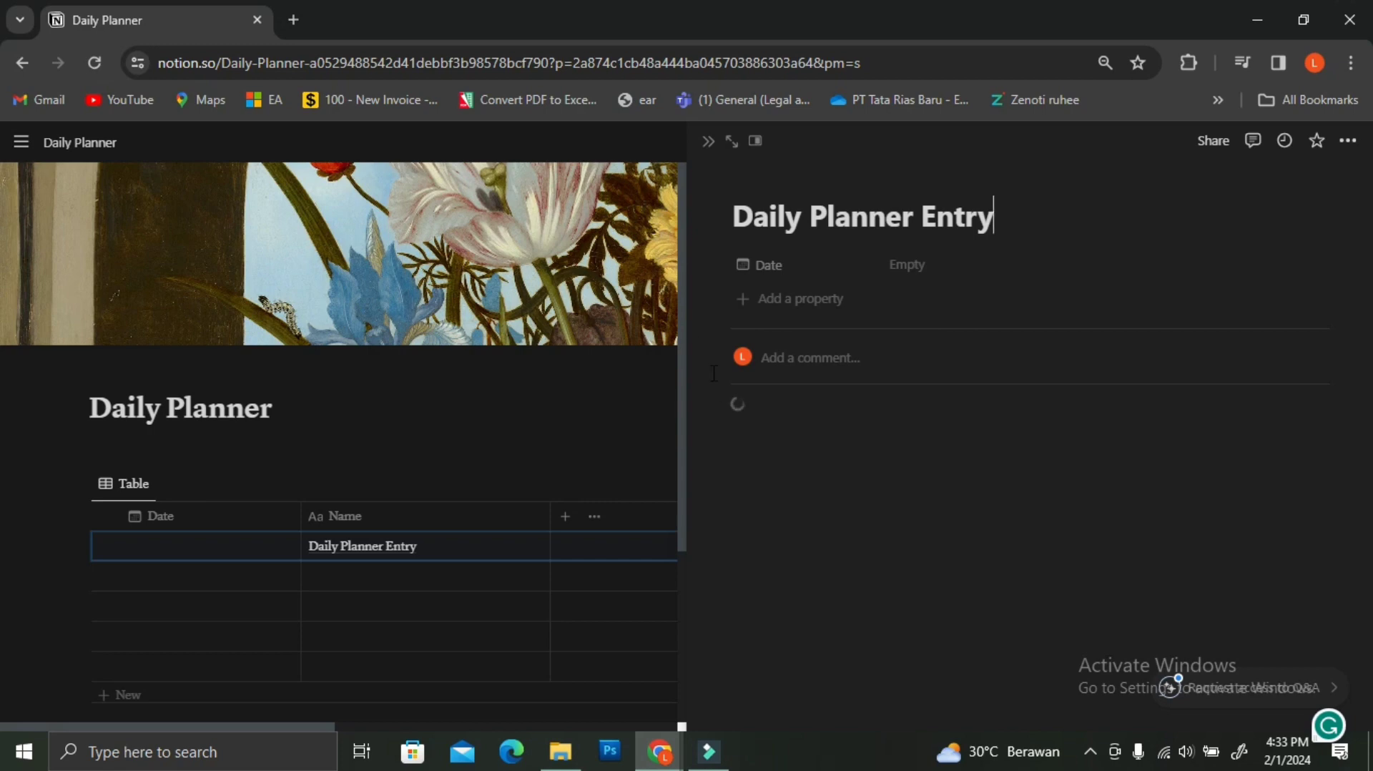
left_click(709, 141)
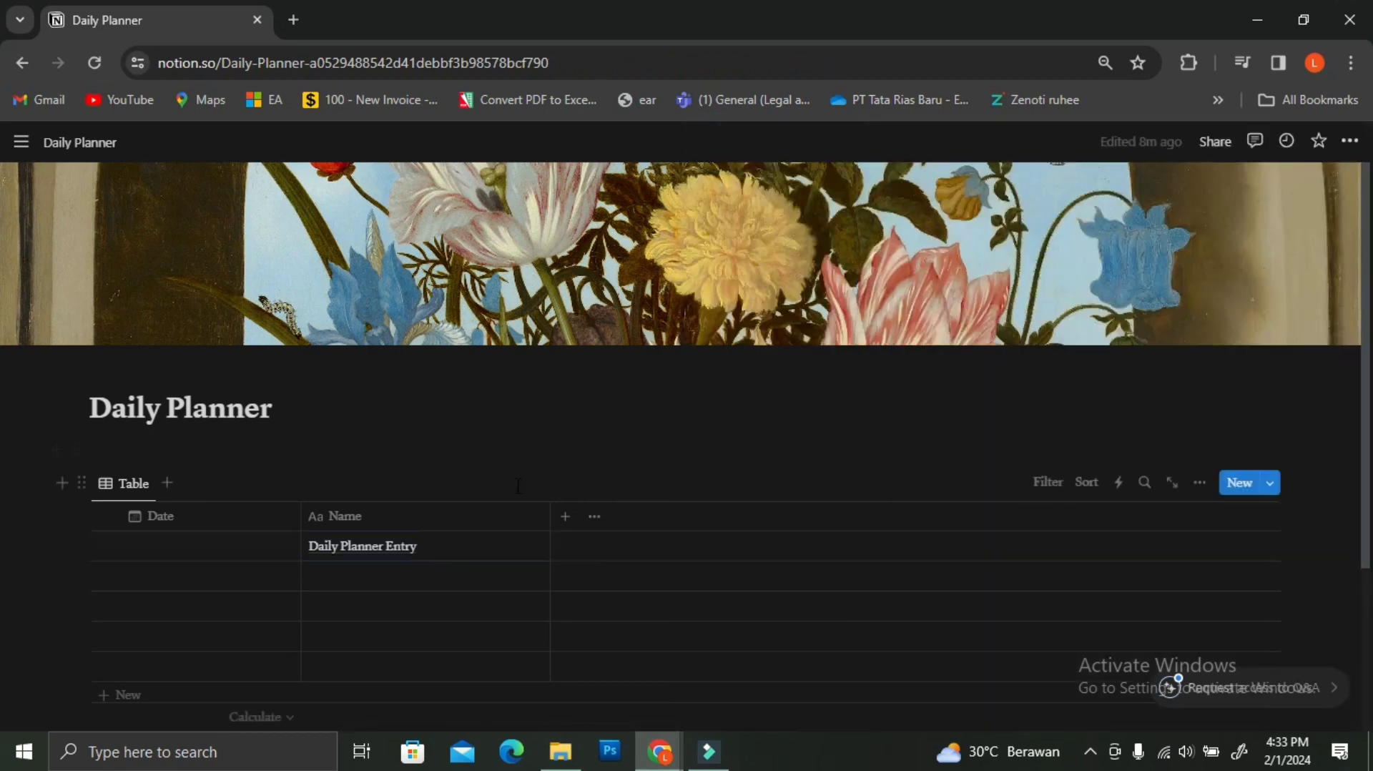
left_click(518, 548)
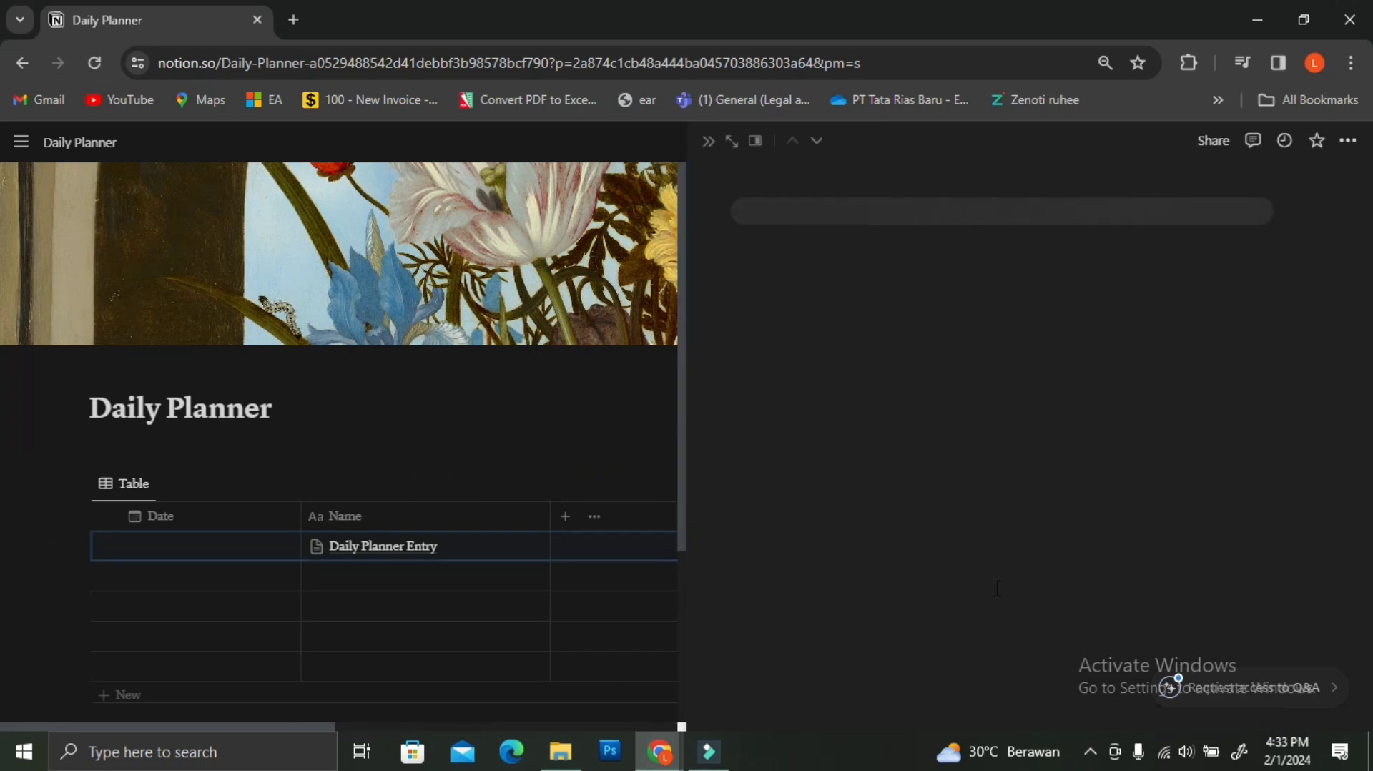
scroll(958, 573, "down", 4)
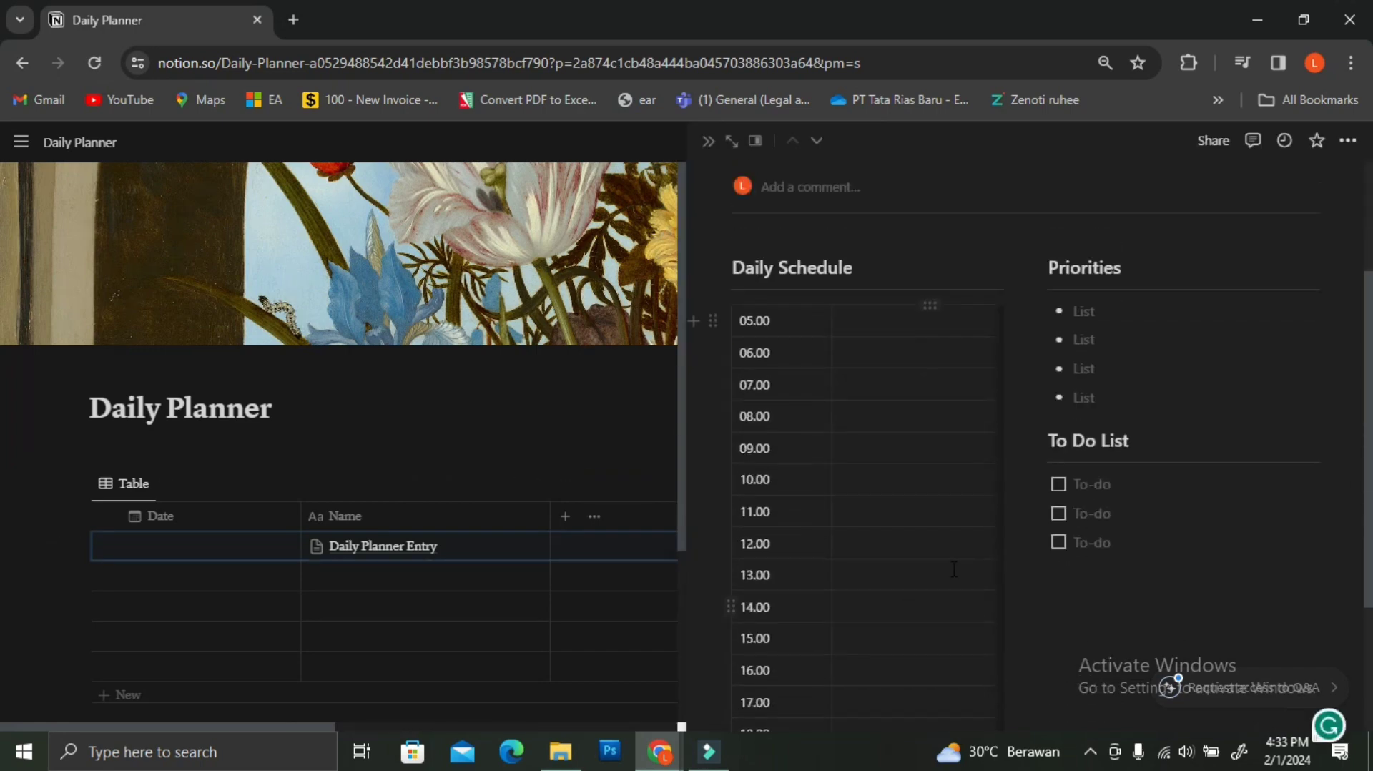
scroll(955, 569, "down", 5)
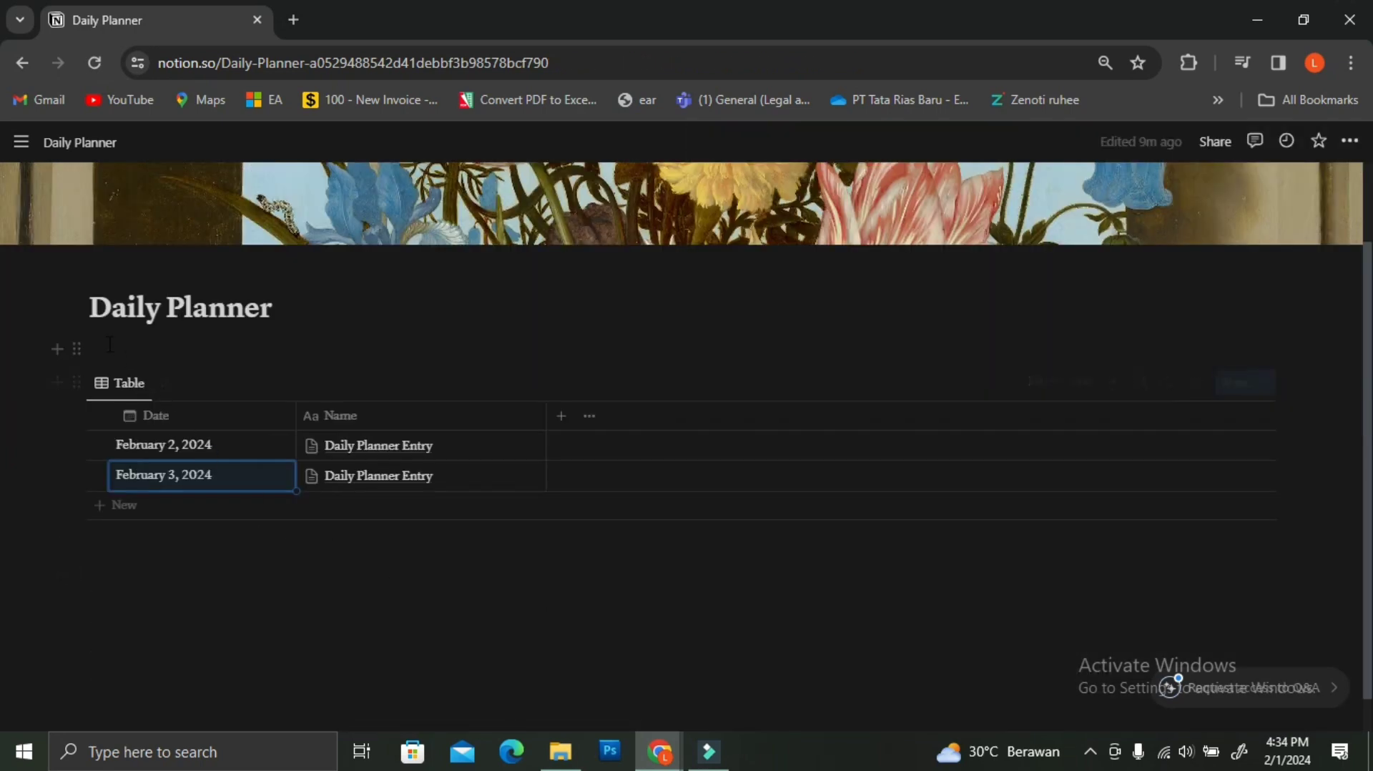
- Insert a button block on the empty line between the Daily Planner title and the table
left_click(113, 350)
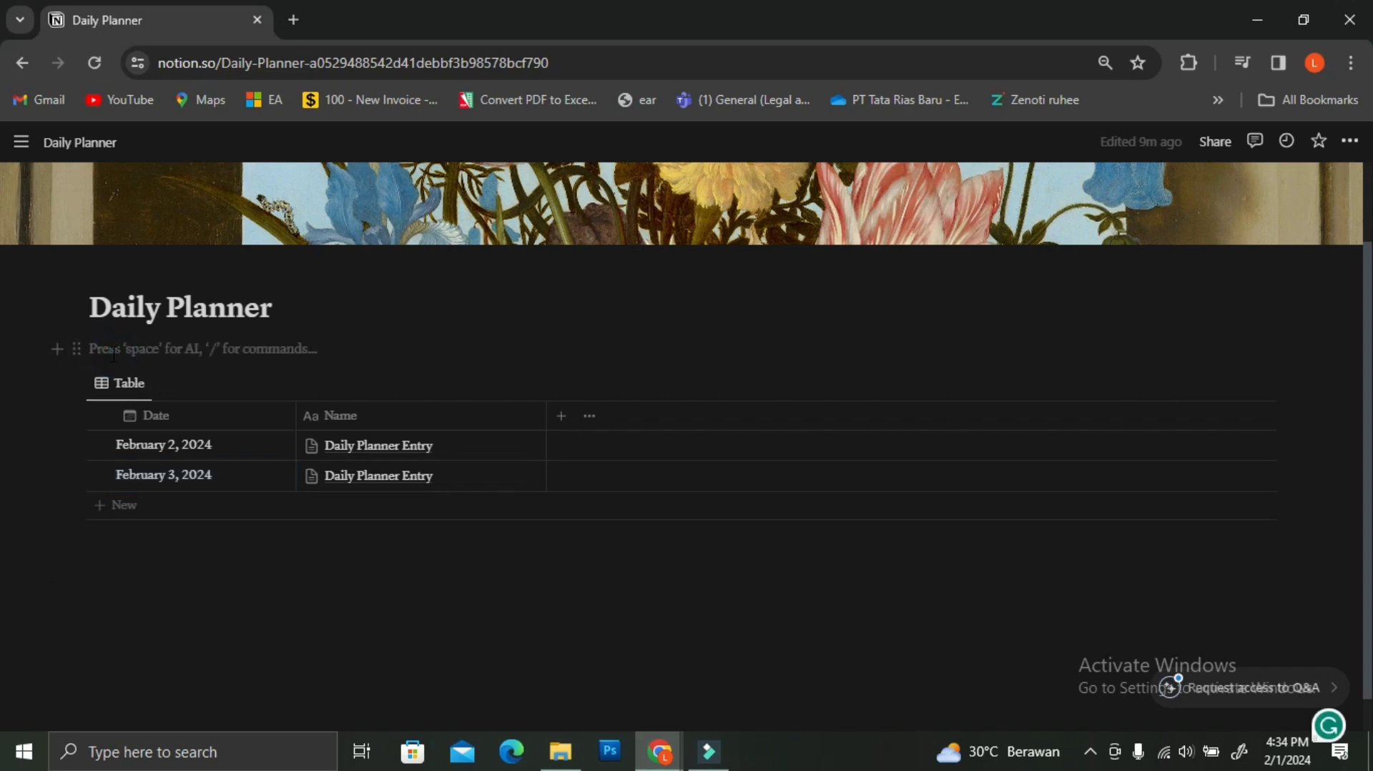
type("/c")
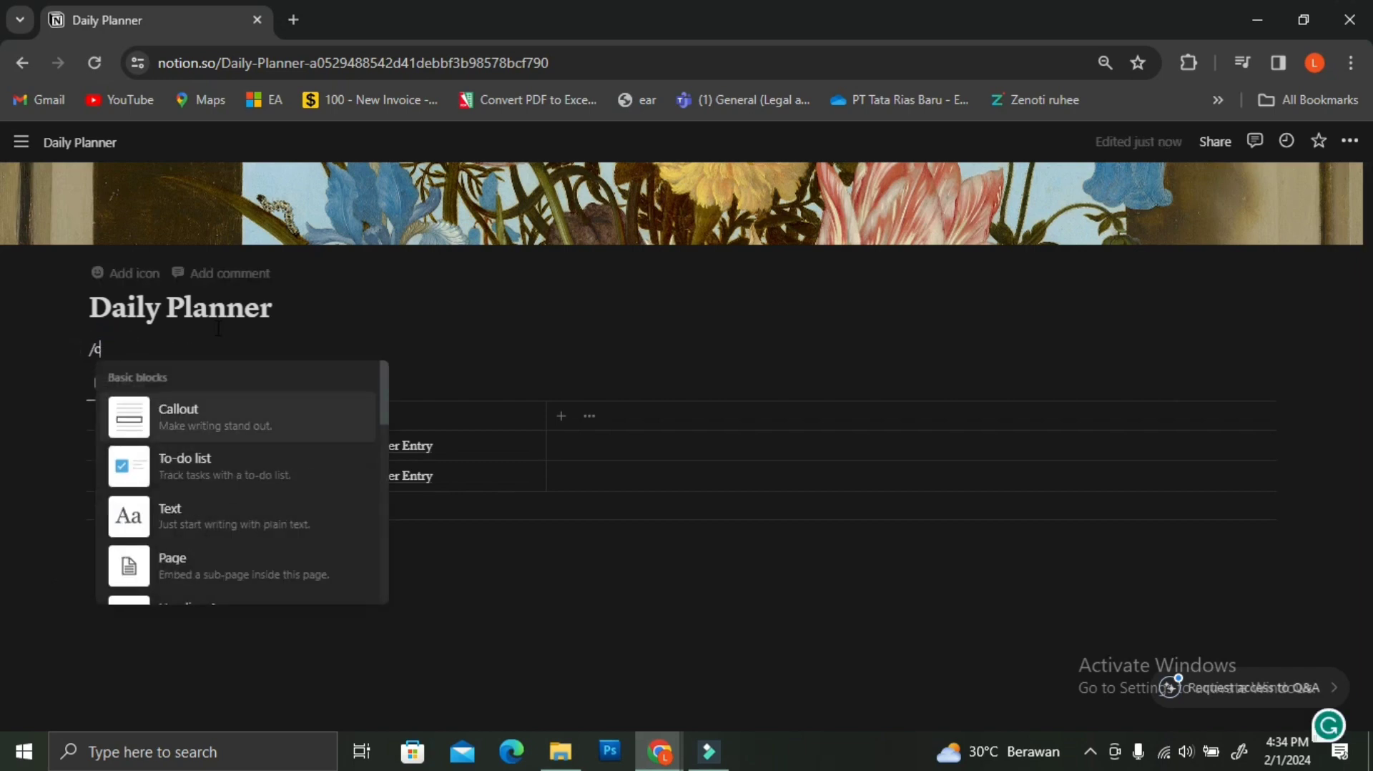
key("BackSpace")
type("but")
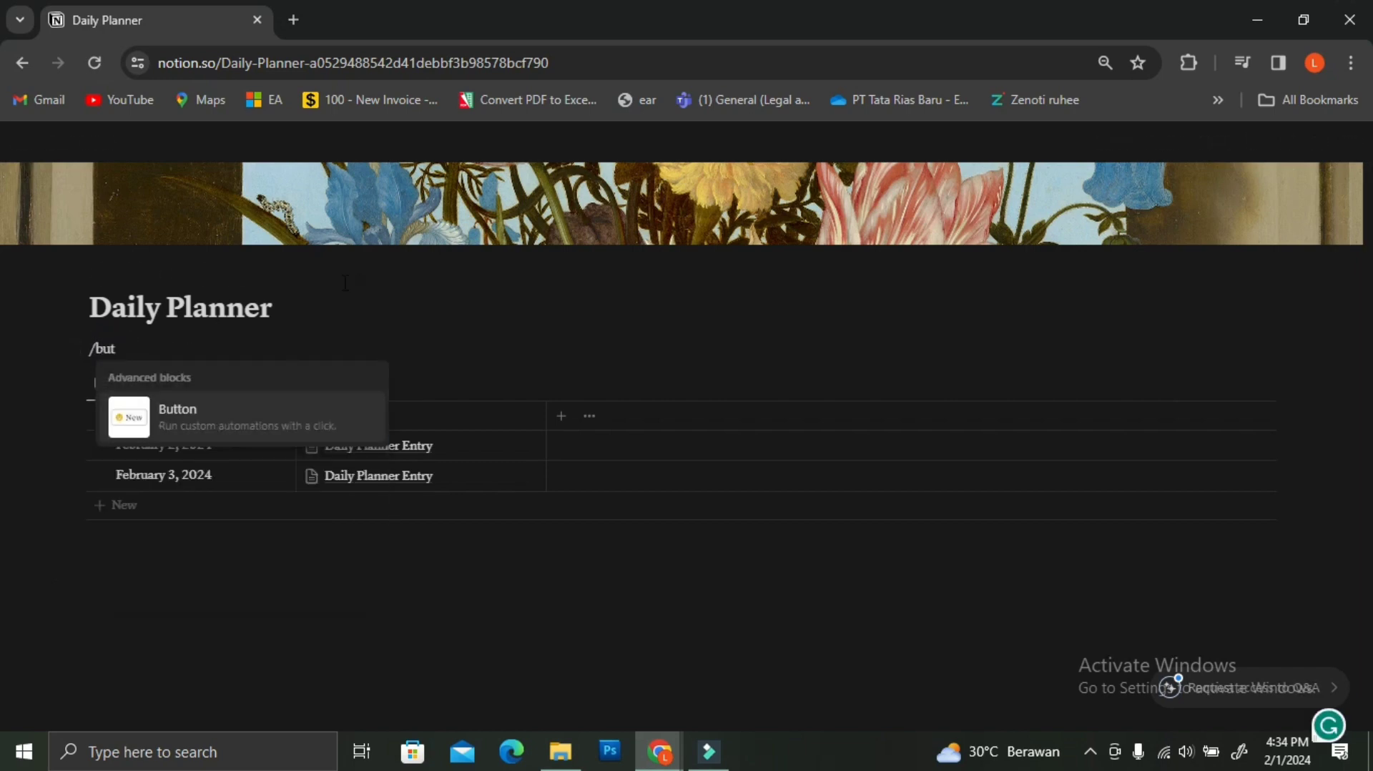
left_click(229, 422)
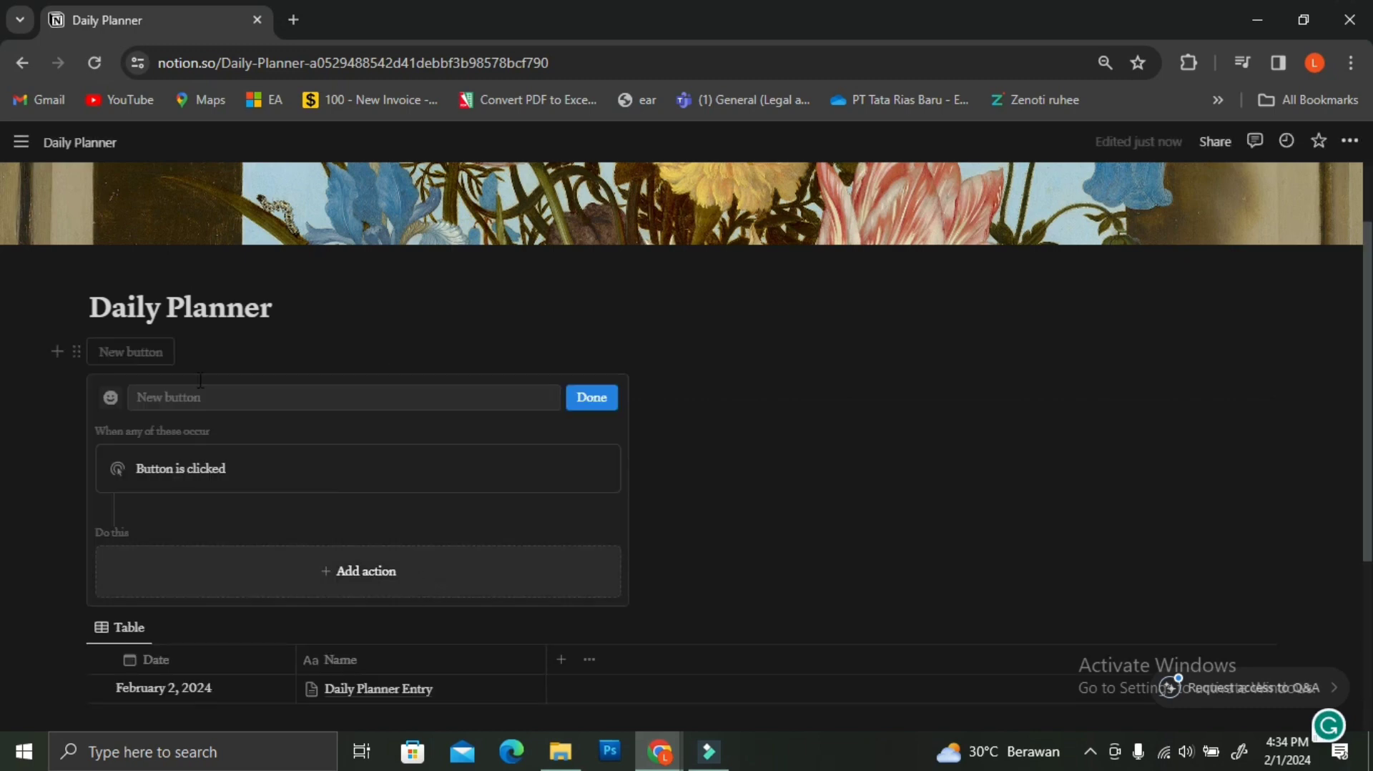
- Name the new button "Latest" and give it a white circled check-mark icon
left_click(190, 396)
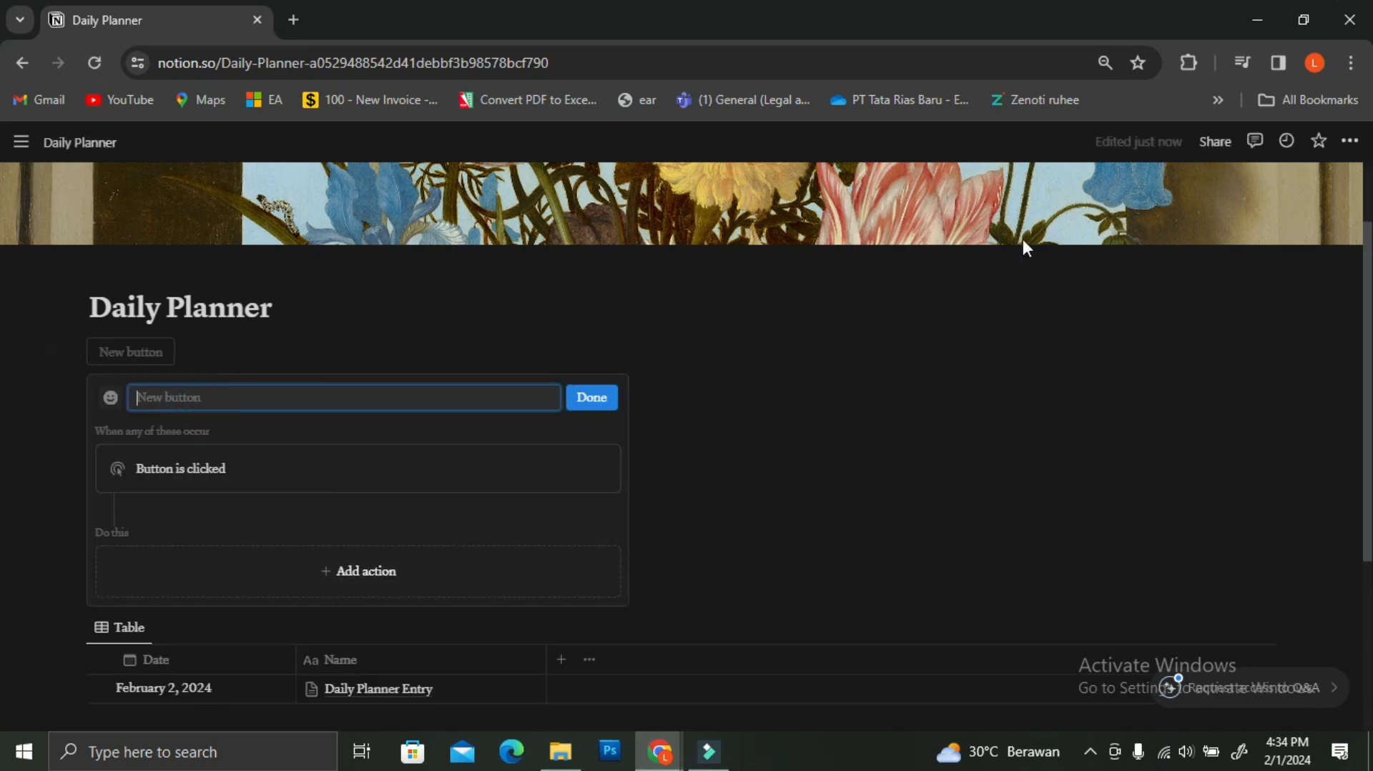
type("Latest")
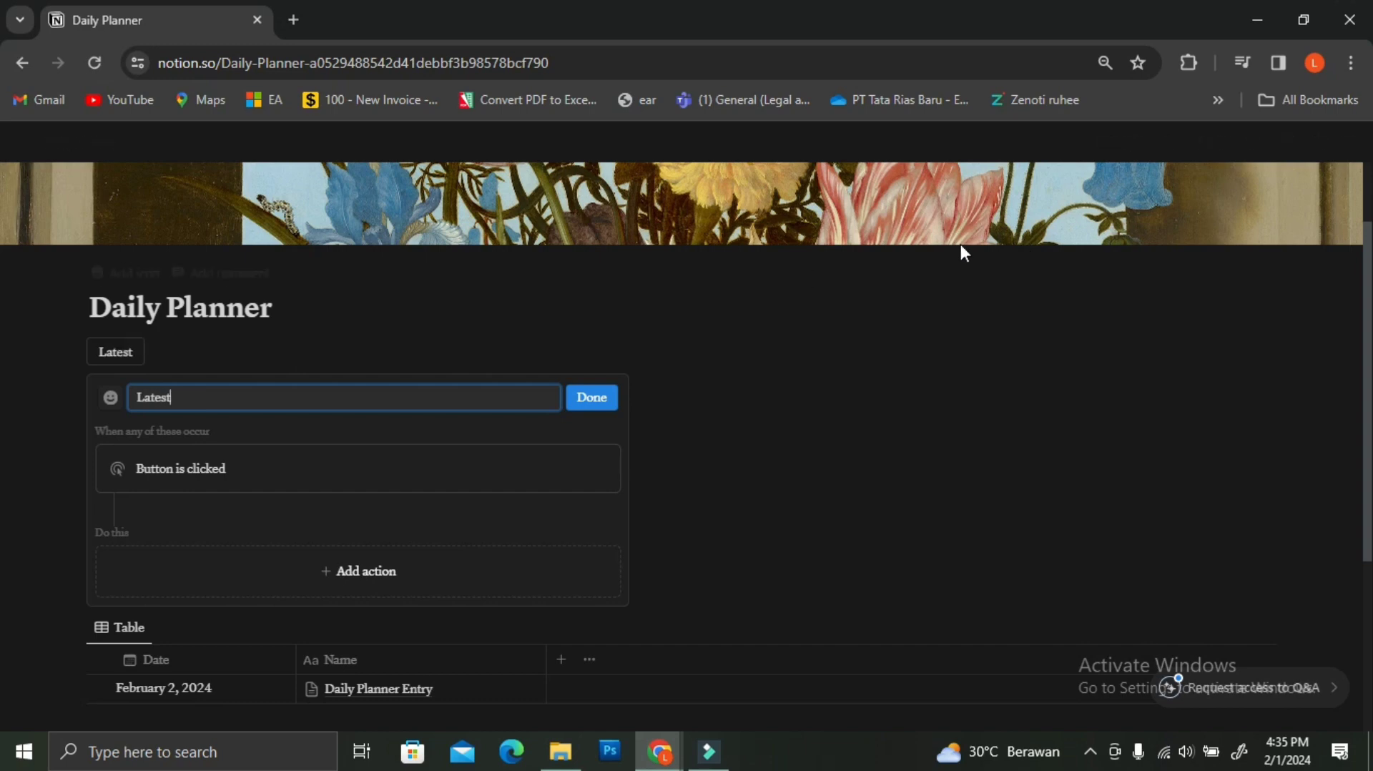
left_click(110, 398)
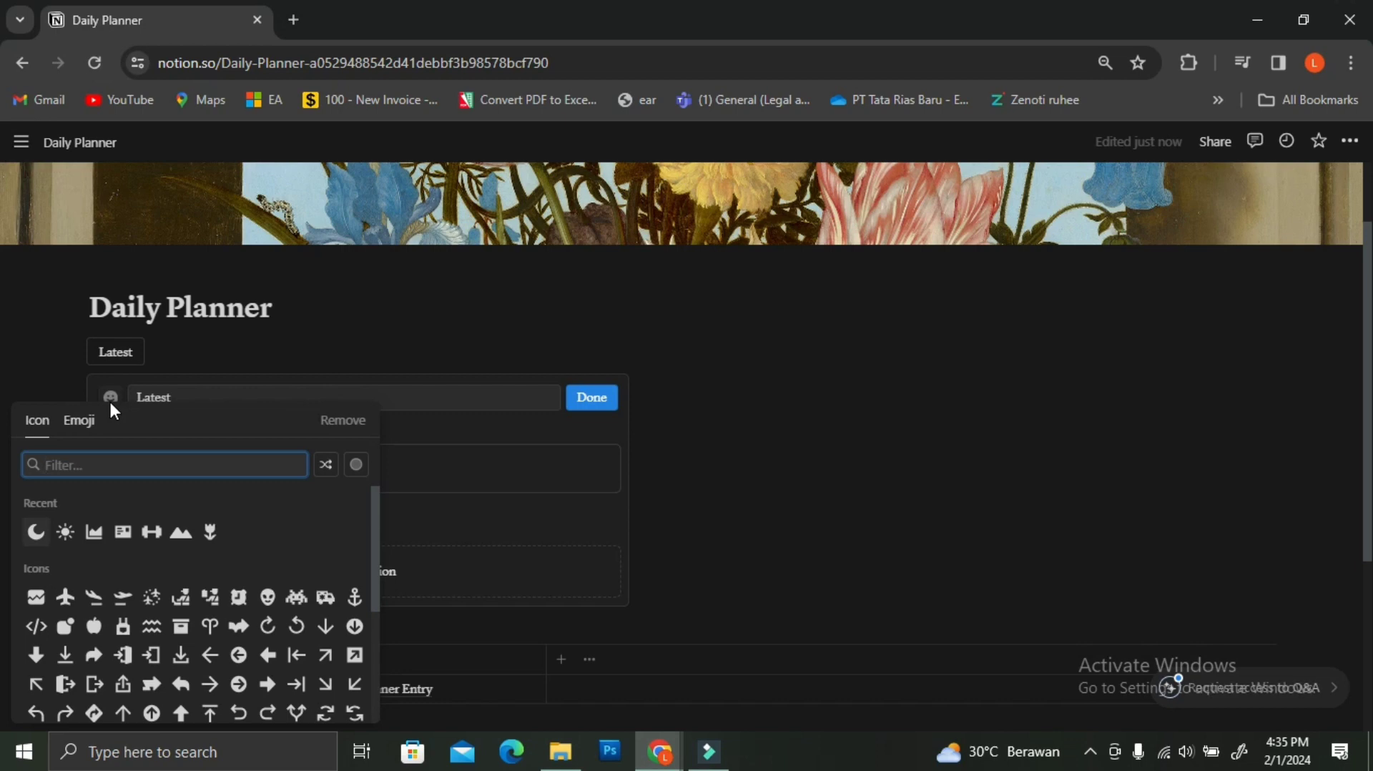
scroll(197, 608, "down", 3)
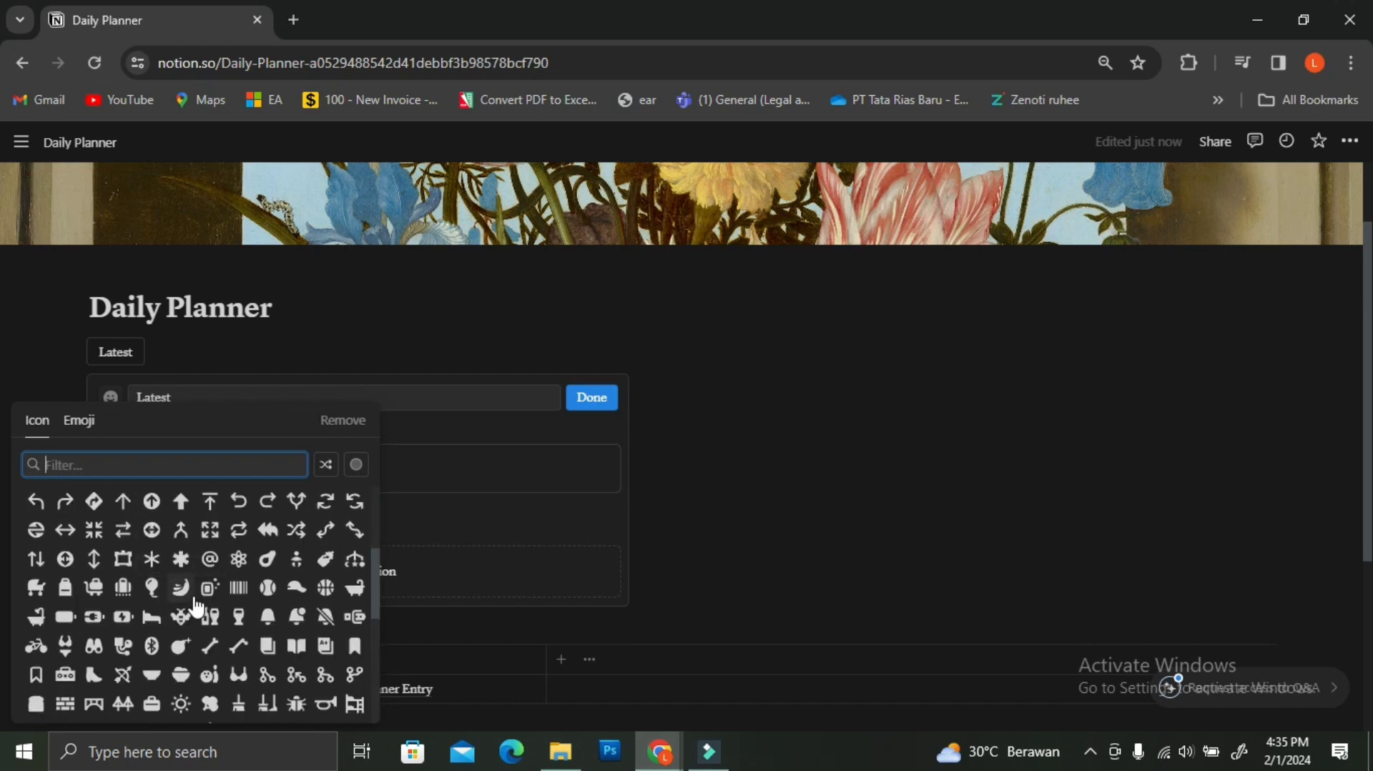
scroll(335, 578, "down", 3)
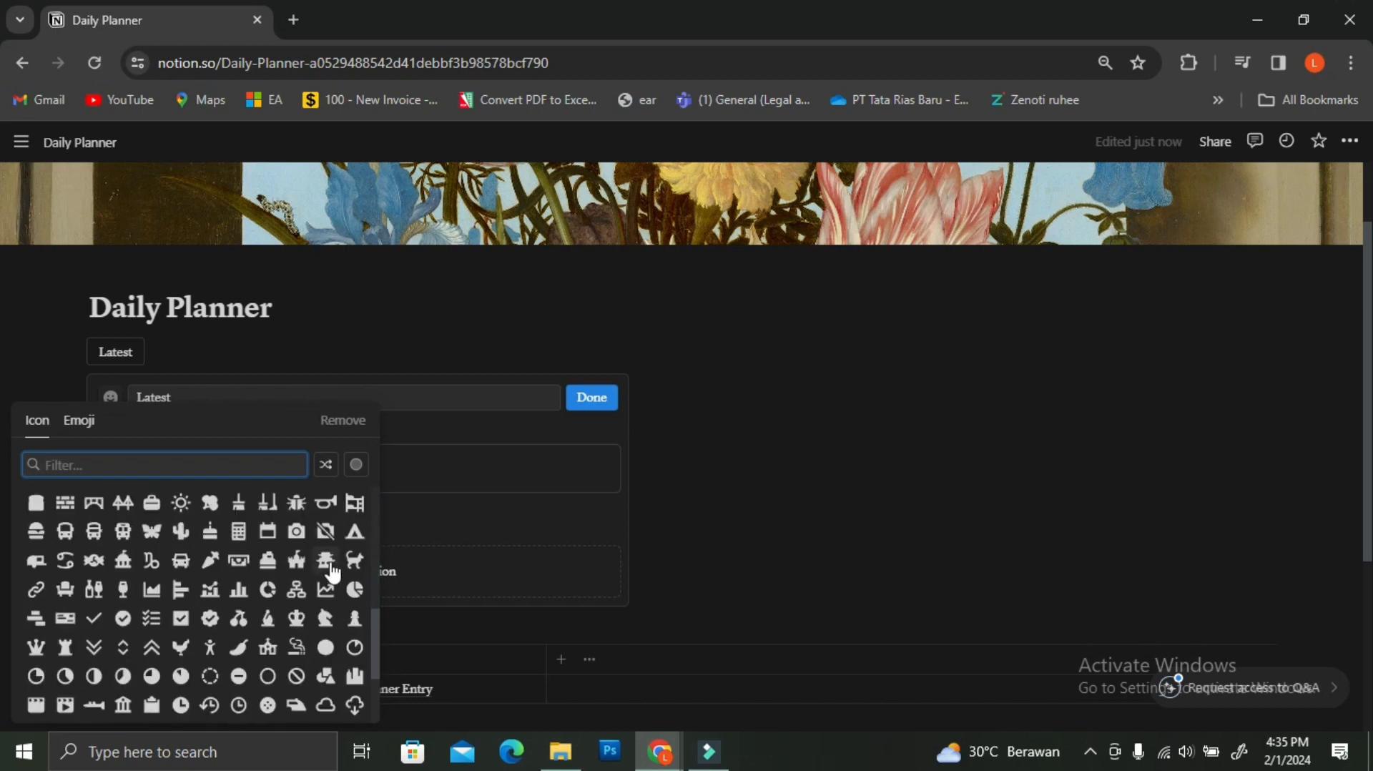
left_click(123, 618)
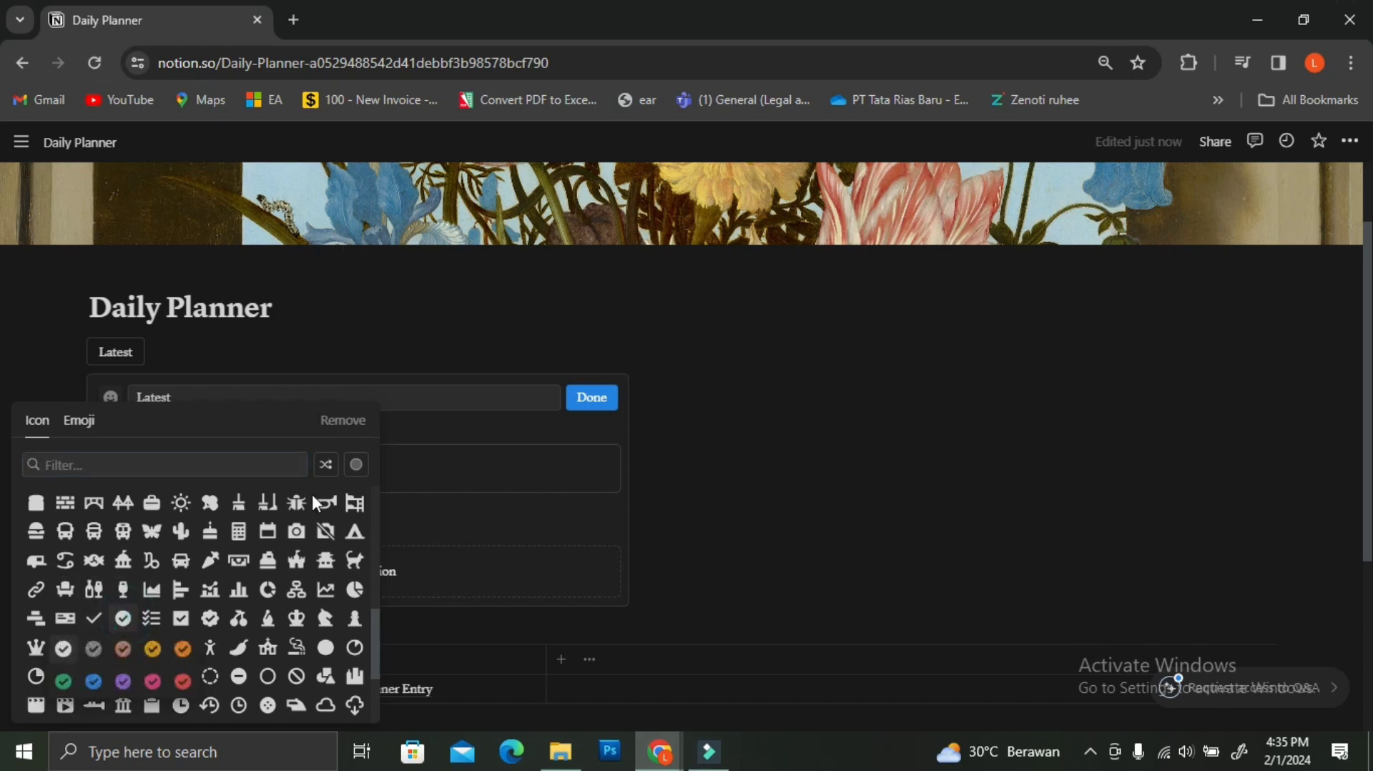
left_click(64, 648)
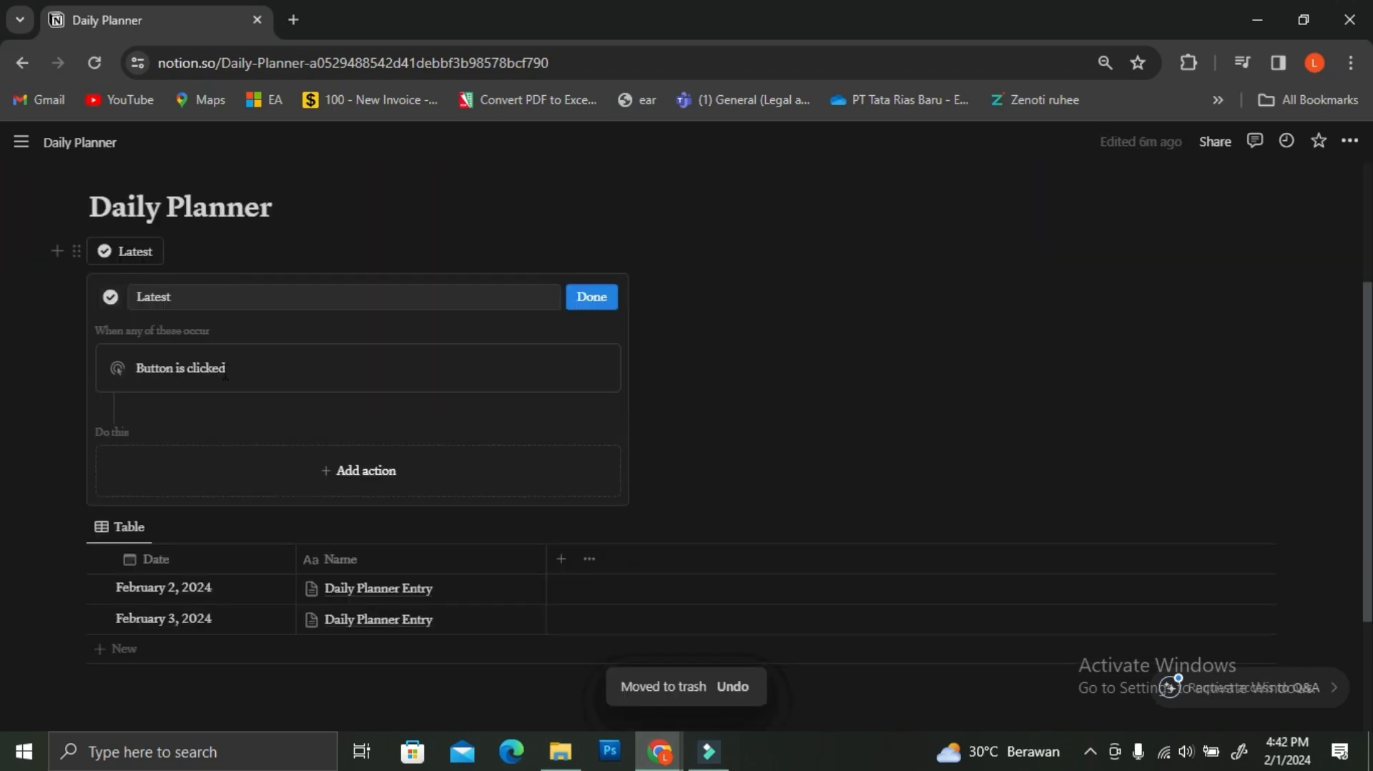
- Give the Latest button an "Add page to" action targeting the Untitled database of the Daily Planner page
left_click(328, 471)
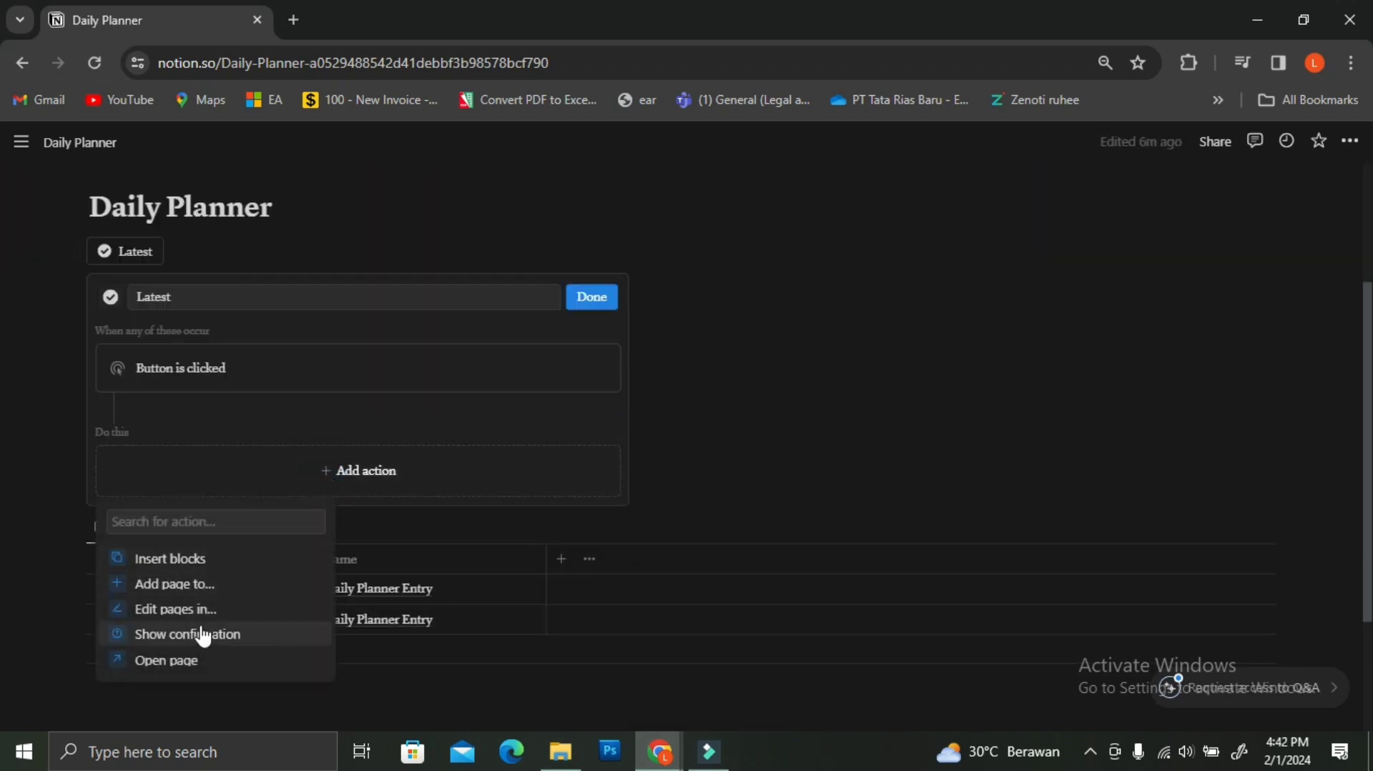
left_click(209, 585)
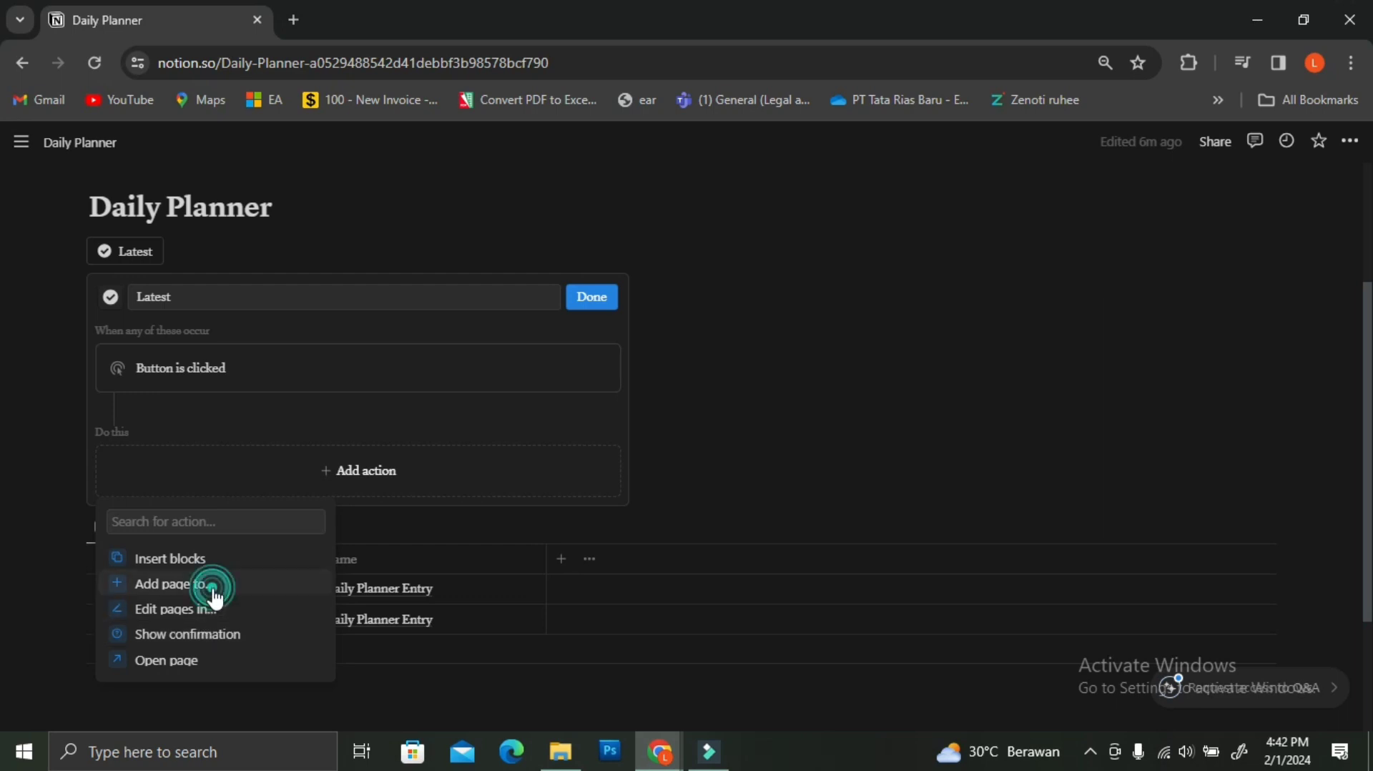
left_click(256, 485)
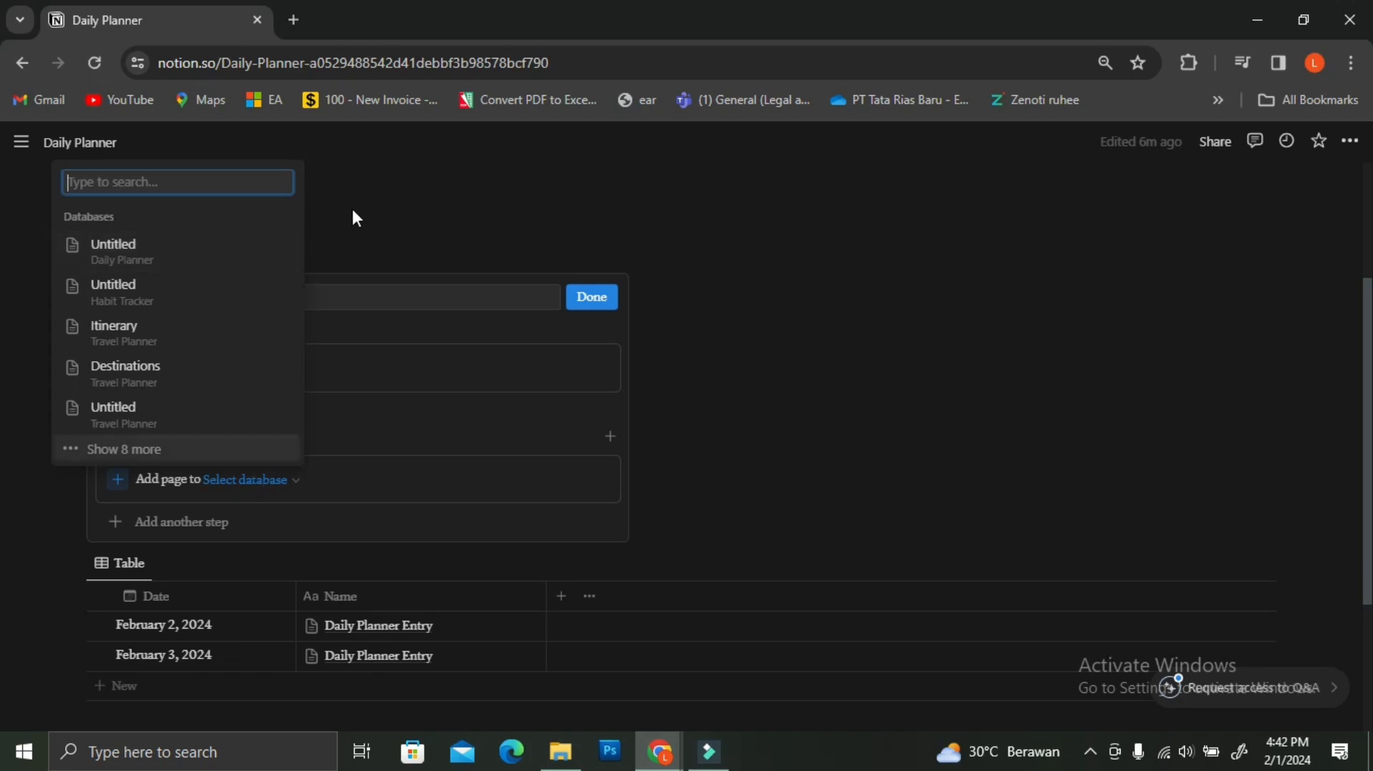
left_click(219, 181)
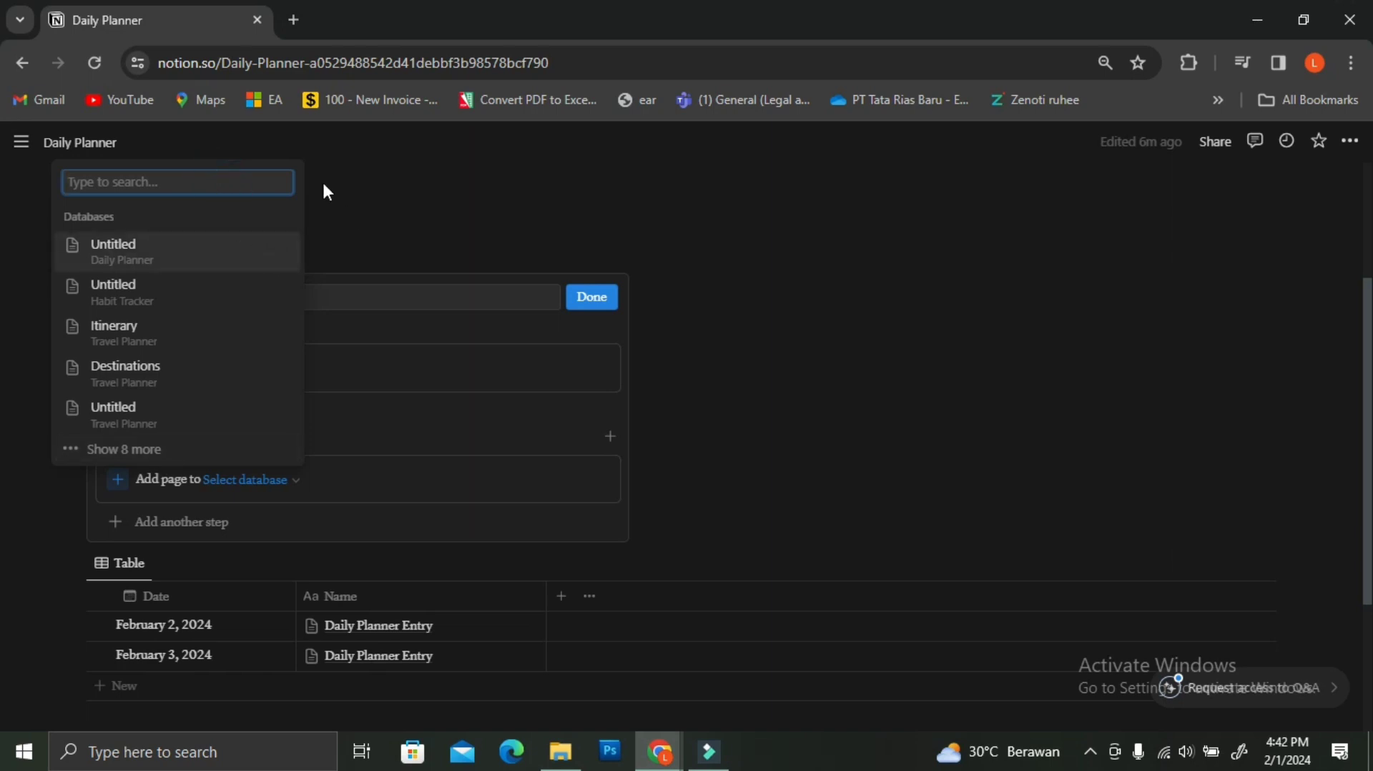
scroll(238, 147, "down", 2)
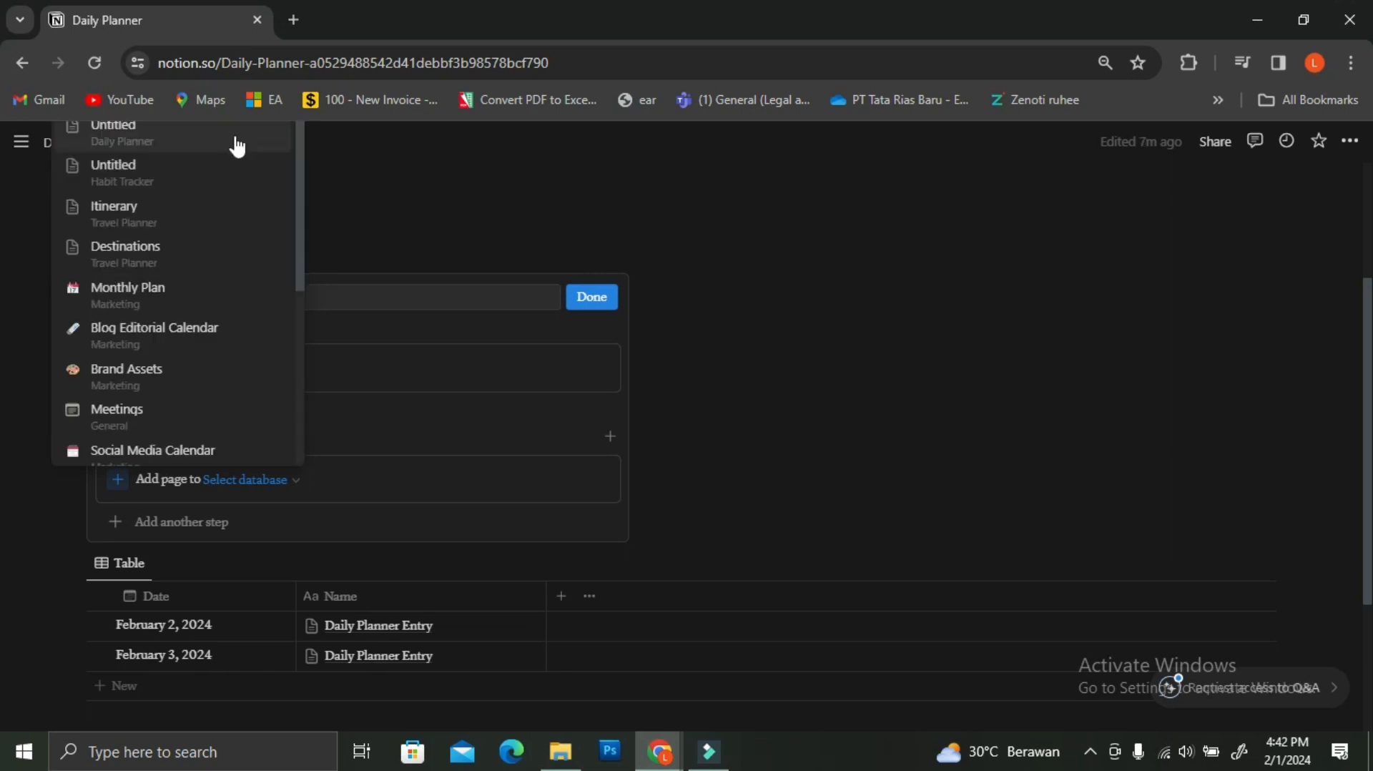
left_click(238, 144)
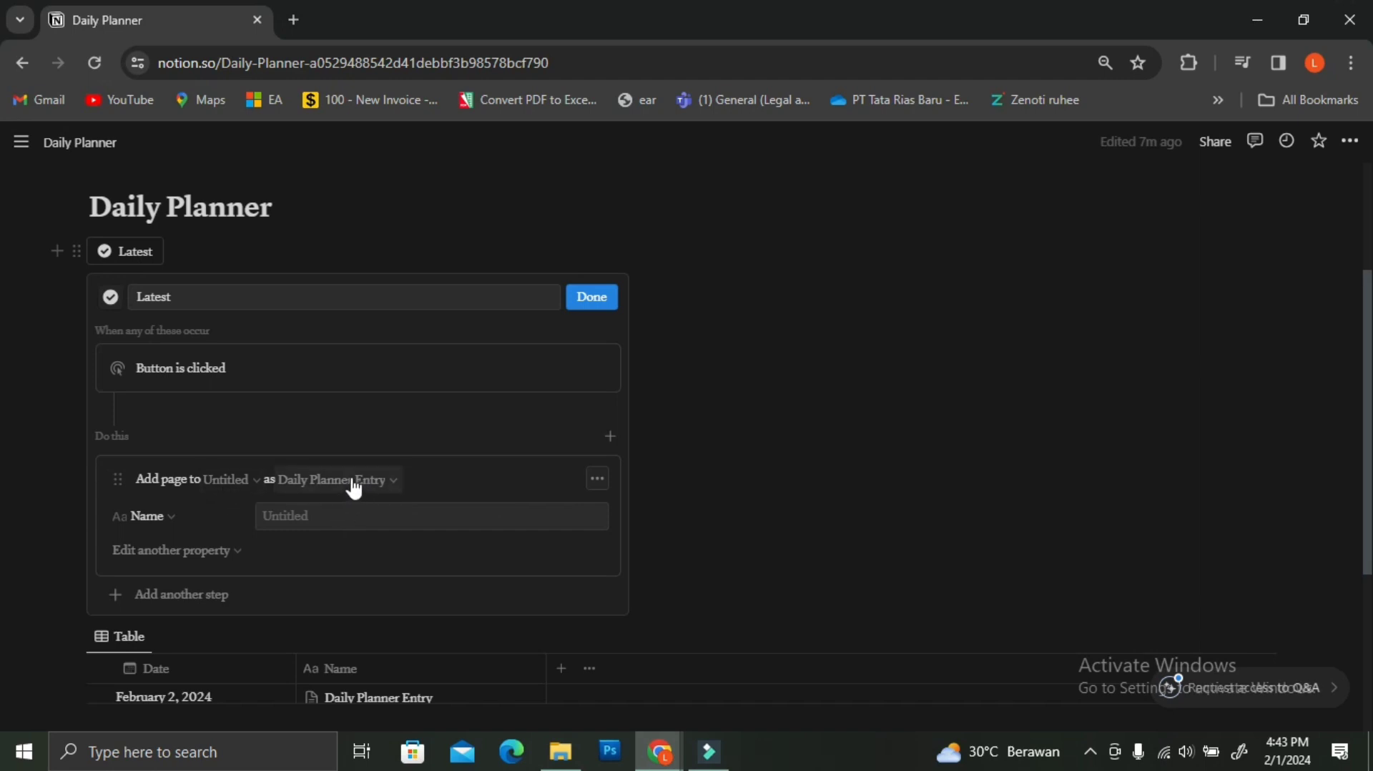
- Set the Name of the page added by the button to "Daily Planner Entry" and include the Date property in the action
left_click(332, 525)
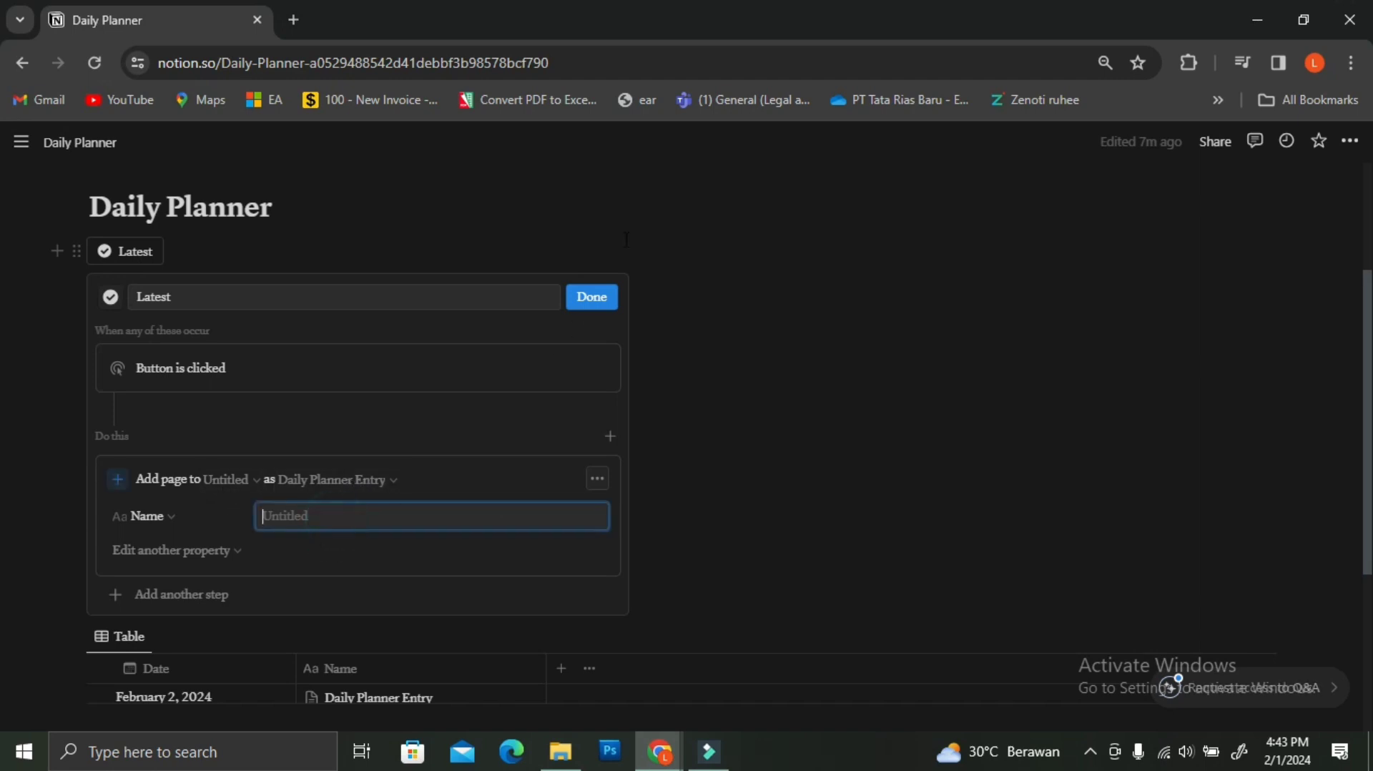
type("Daily Pl")
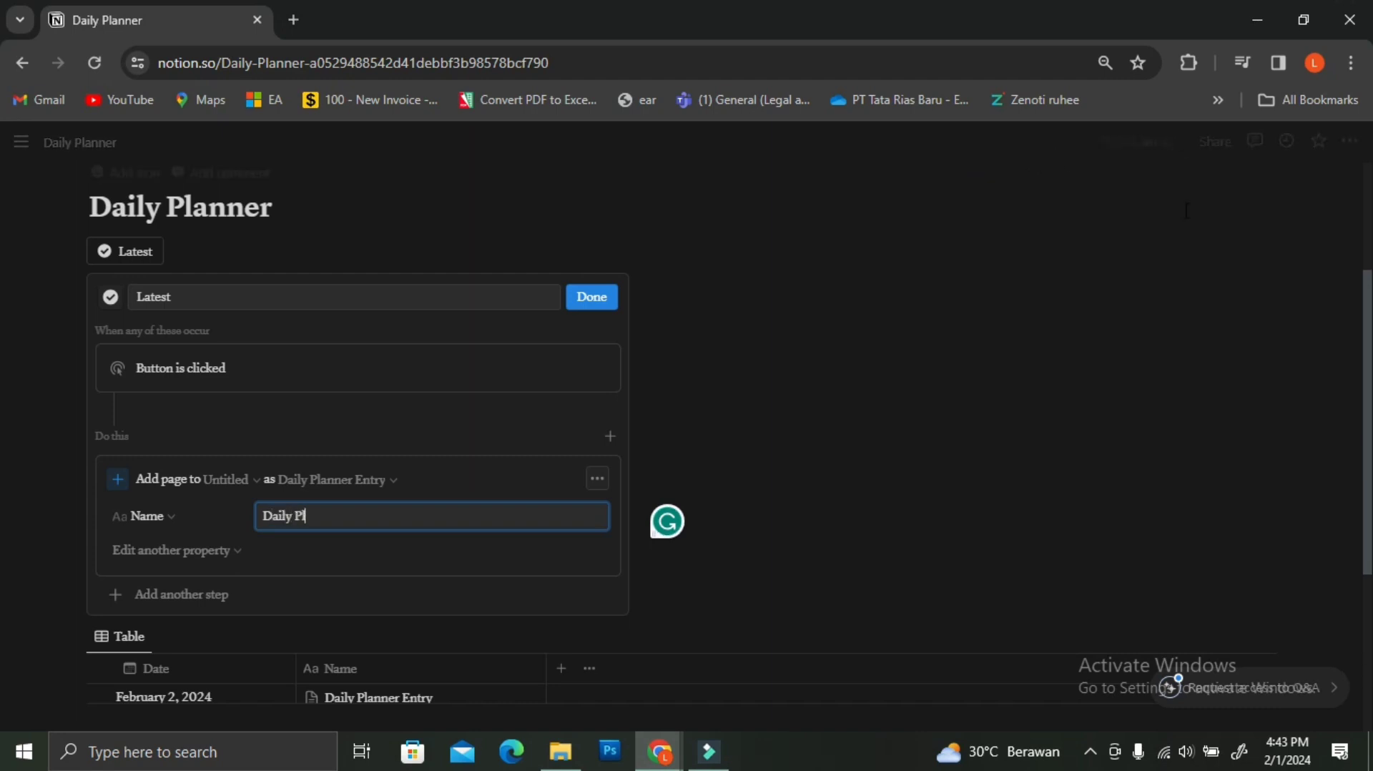
type("anner E")
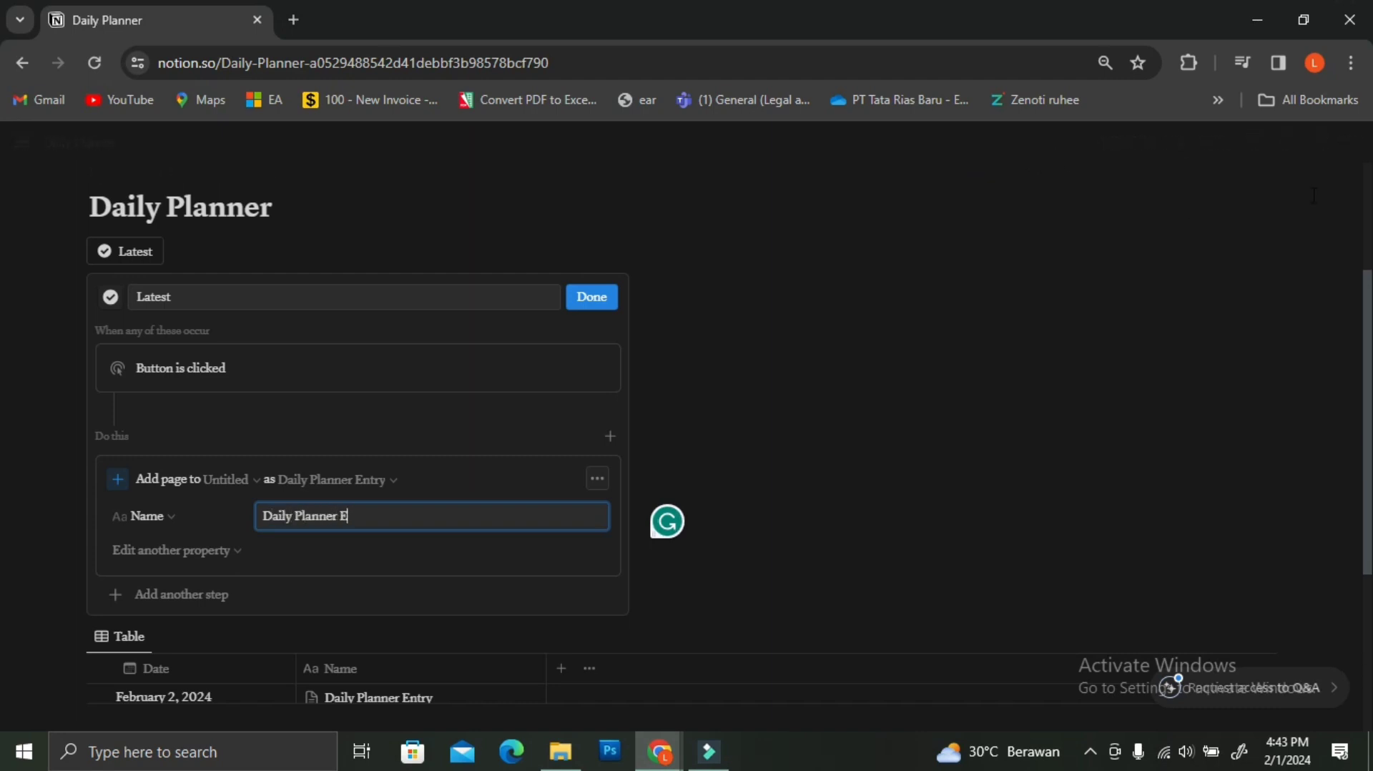
type("ntry")
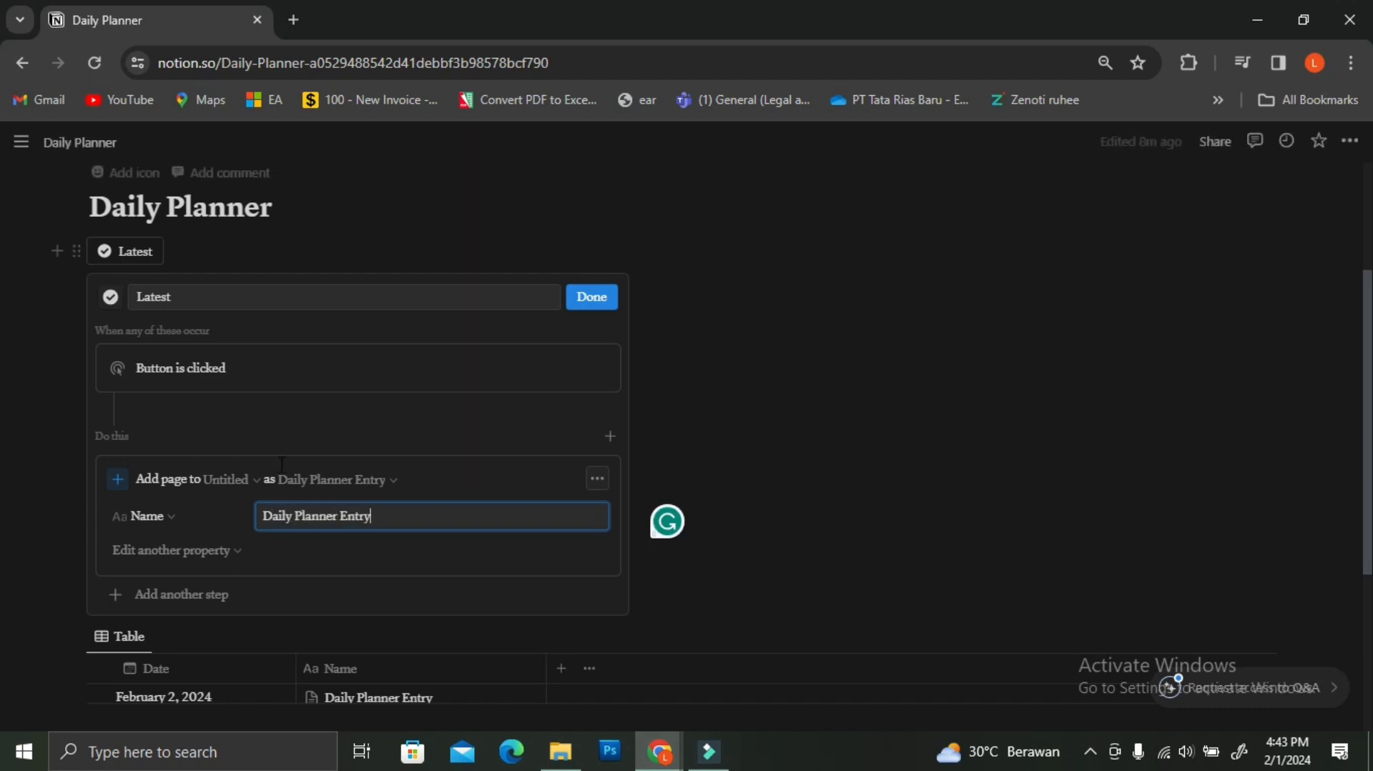
left_click(211, 558)
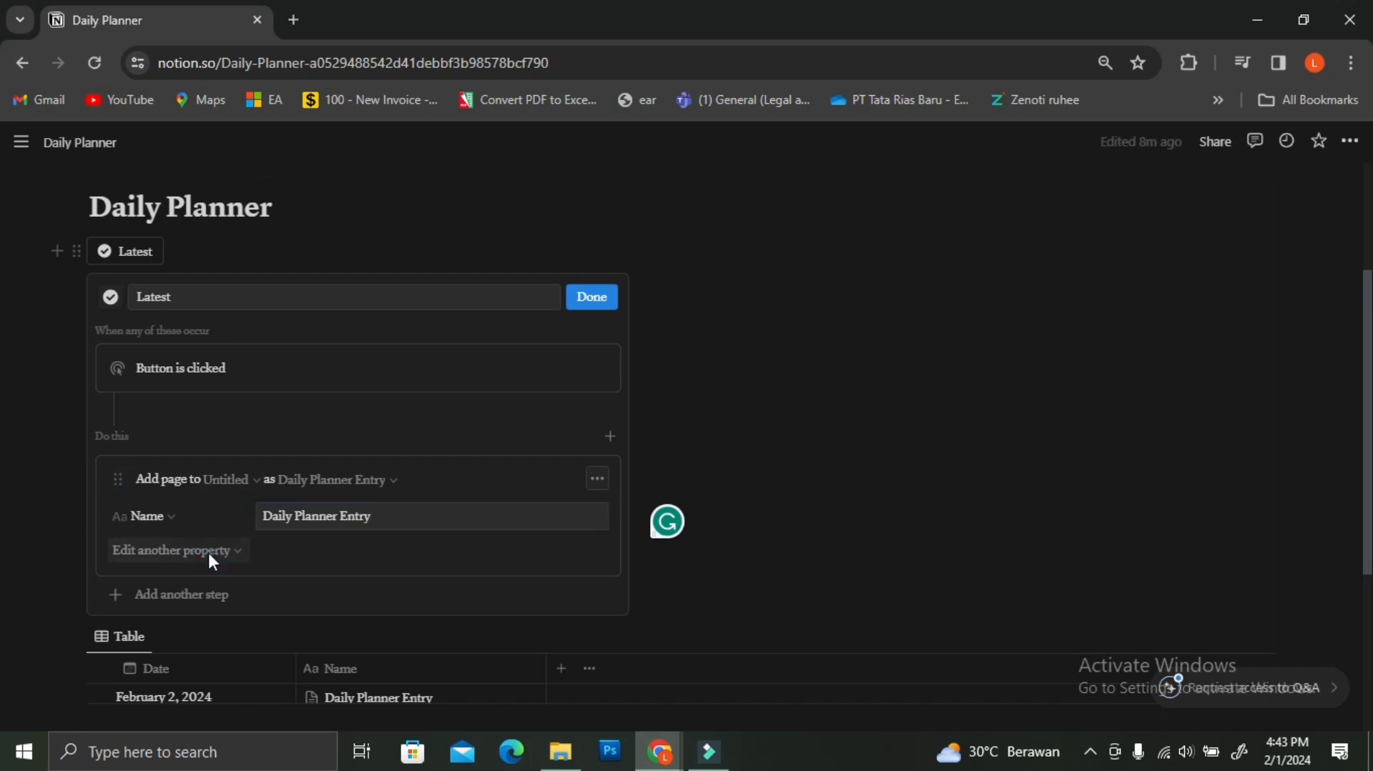
left_click(124, 625)
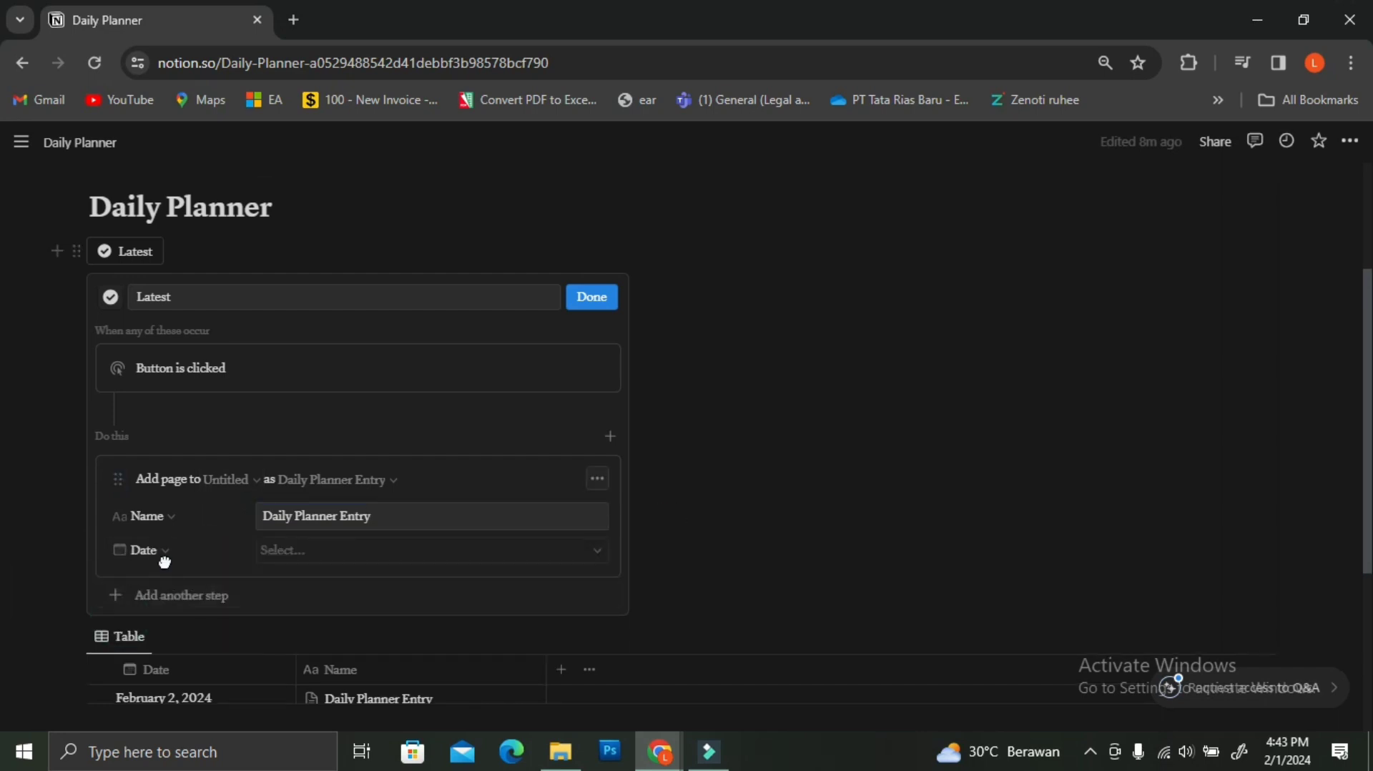
left_click(166, 551)
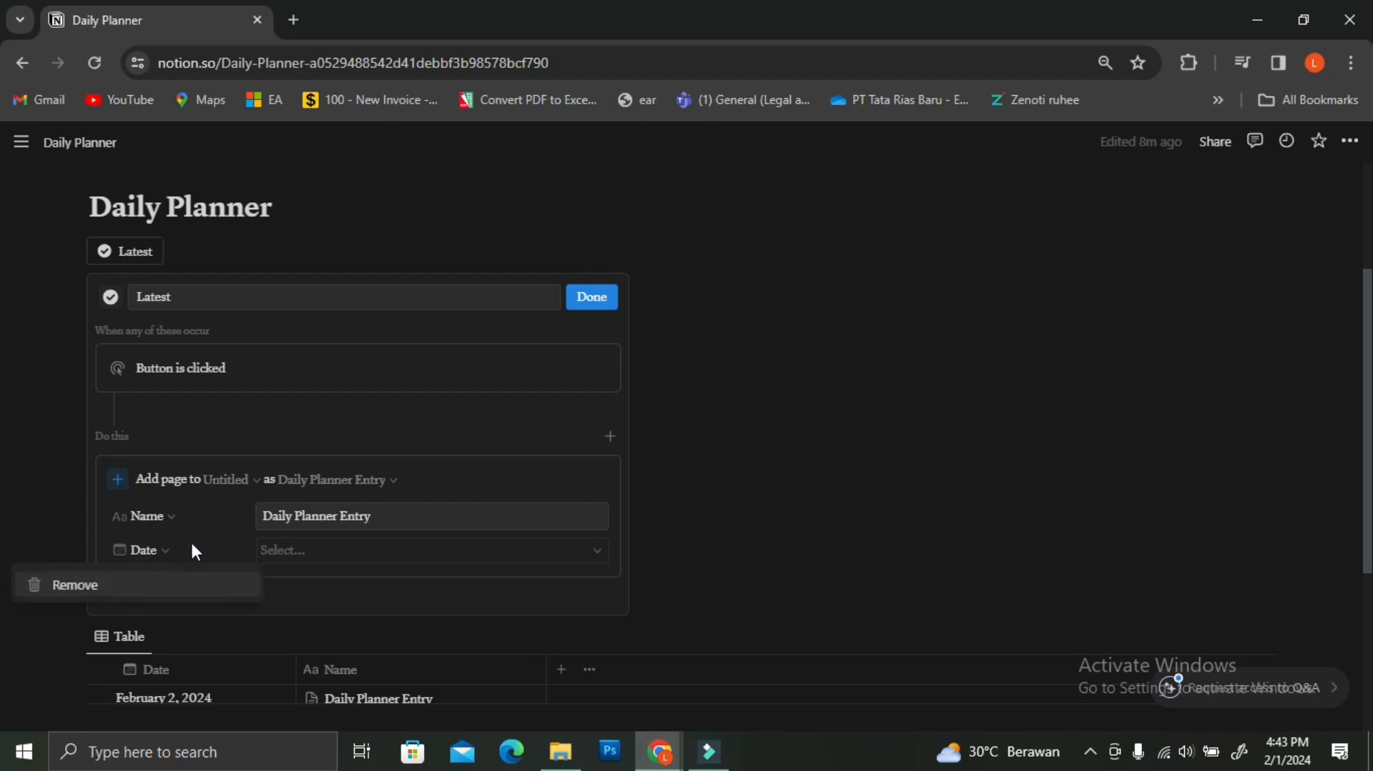
left_click(197, 543)
left_click(140, 550)
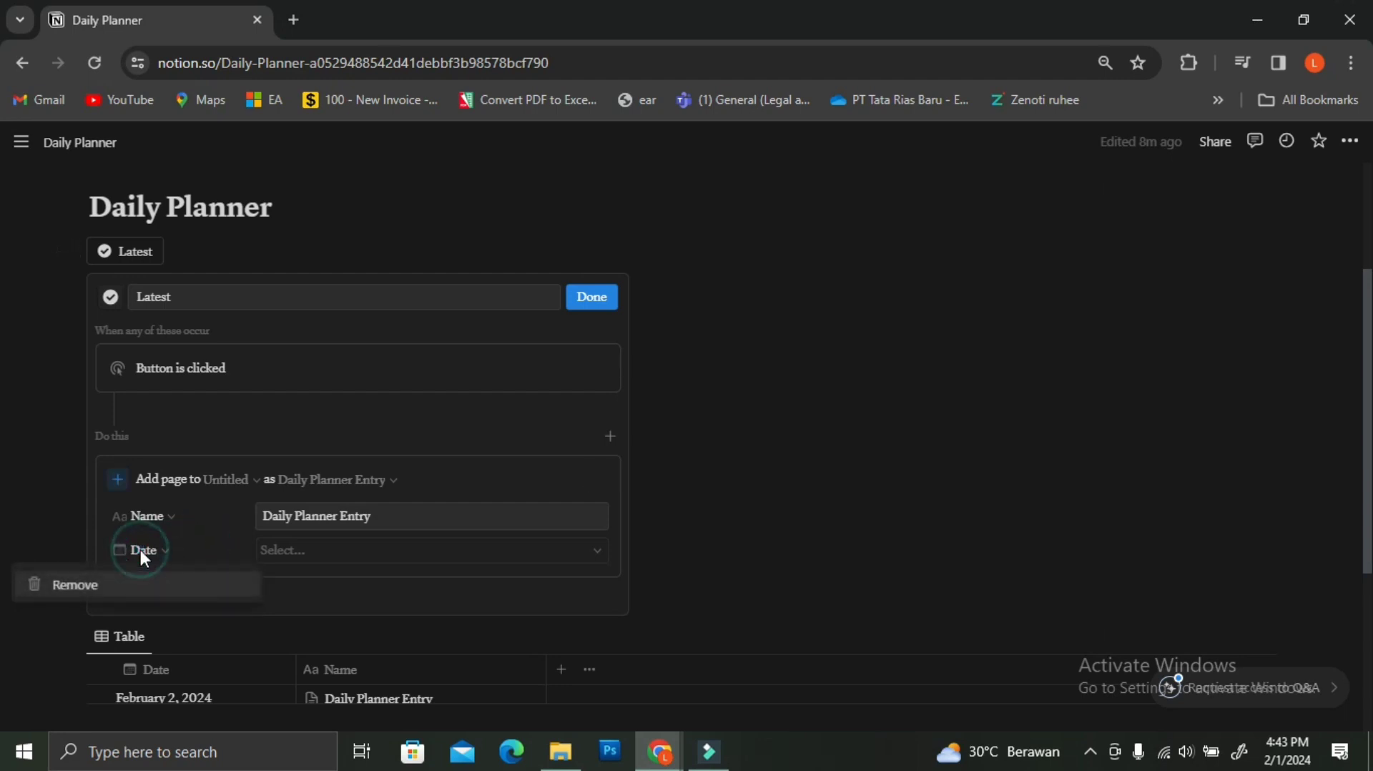
left_click(217, 541)
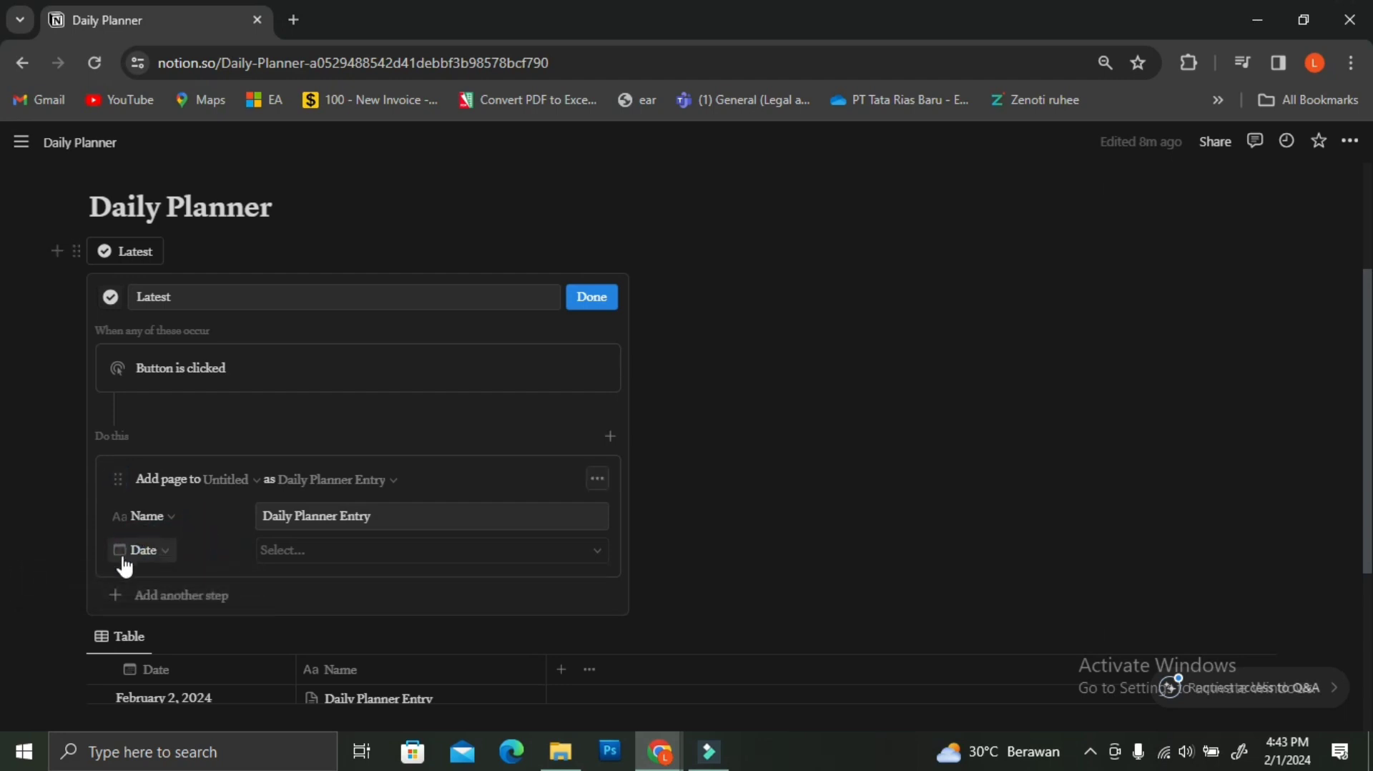
- Set the Date of the added page to Today and add an "Open page" action targeting "New page added"
left_click(267, 551)
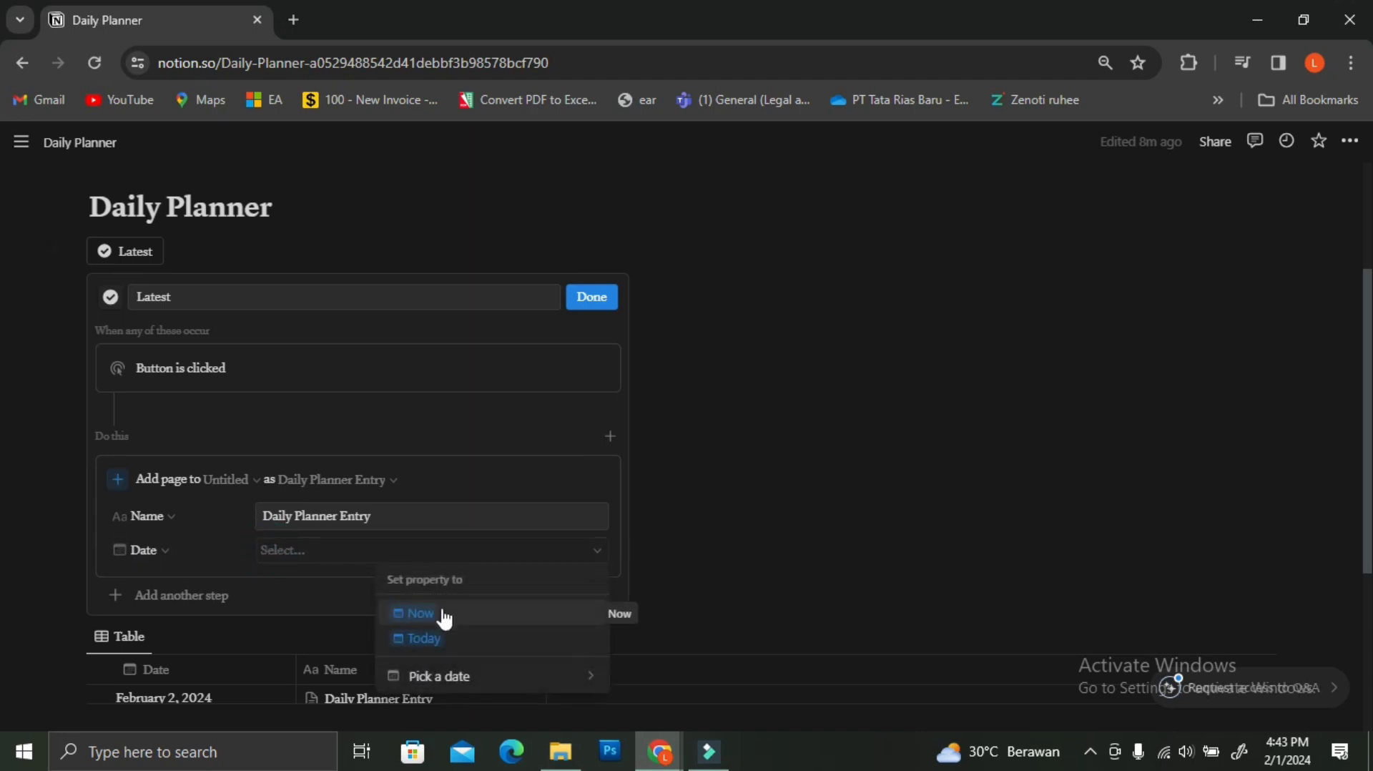
left_click(432, 638)
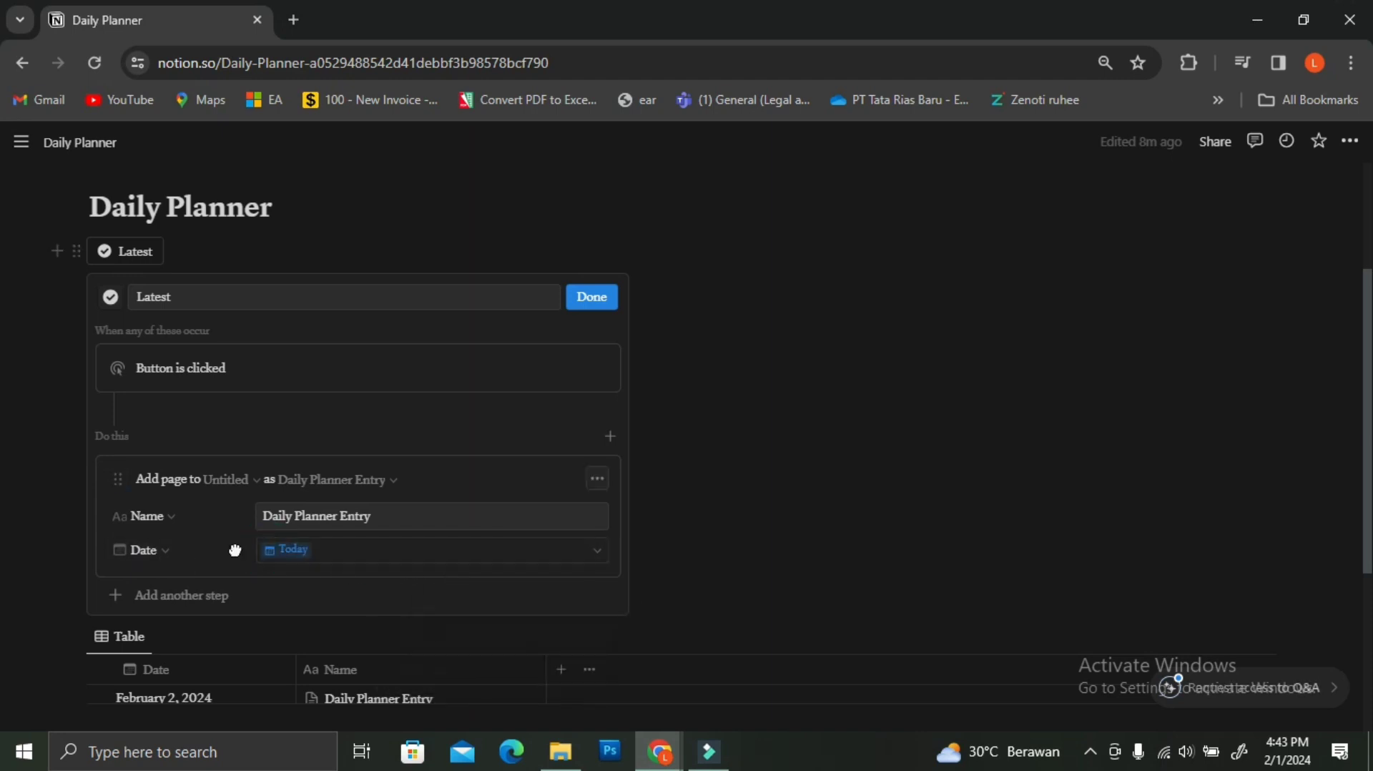
scroll(222, 537, "down", 2)
left_click(179, 499)
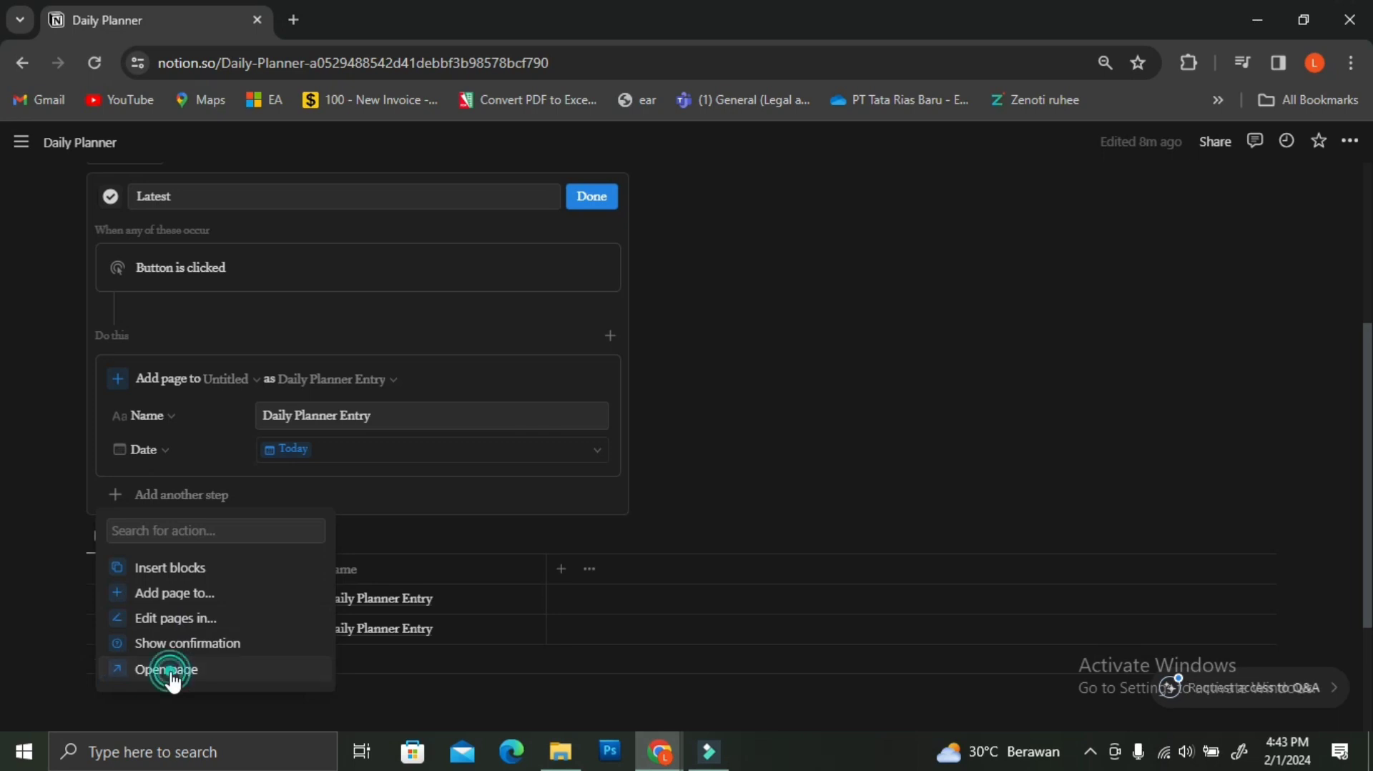
left_click(172, 669)
left_click(205, 510)
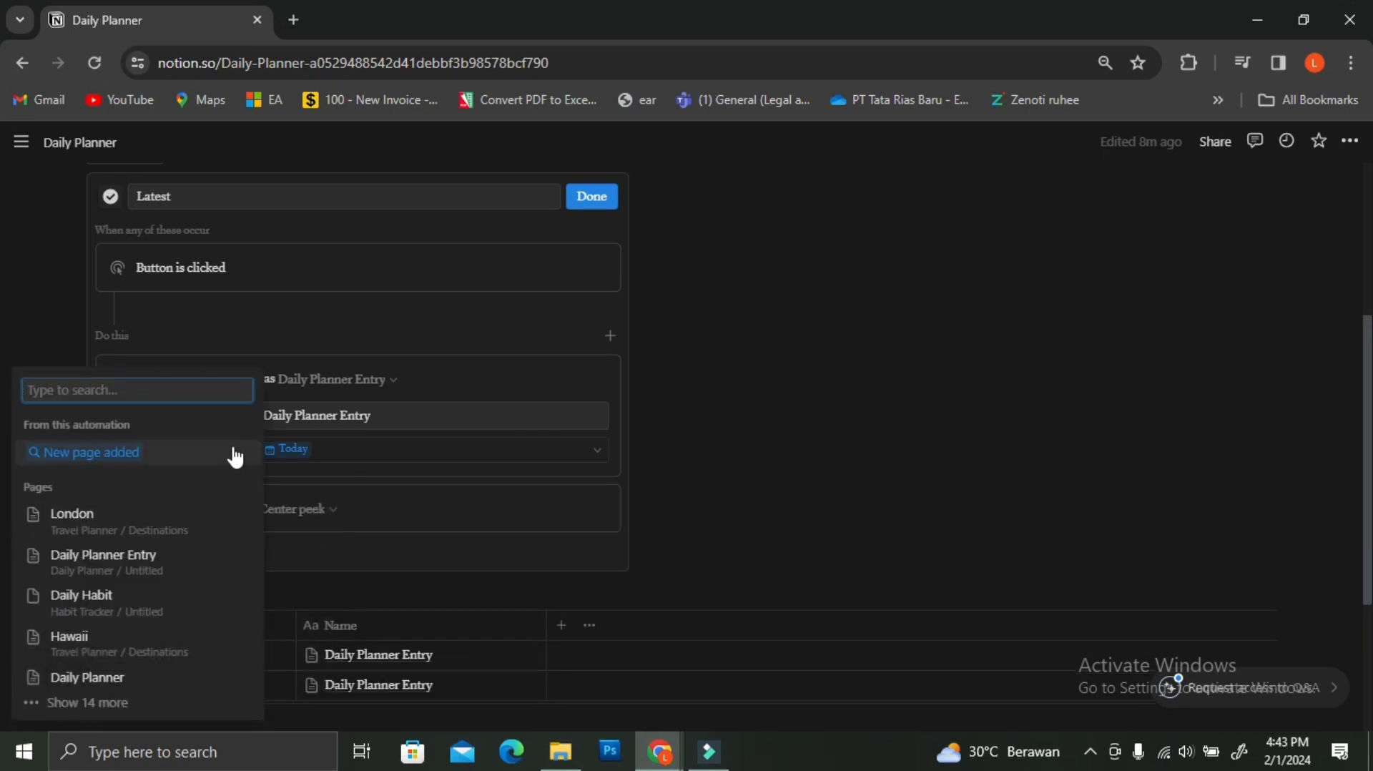
left_click(152, 455)
left_click(132, 453)
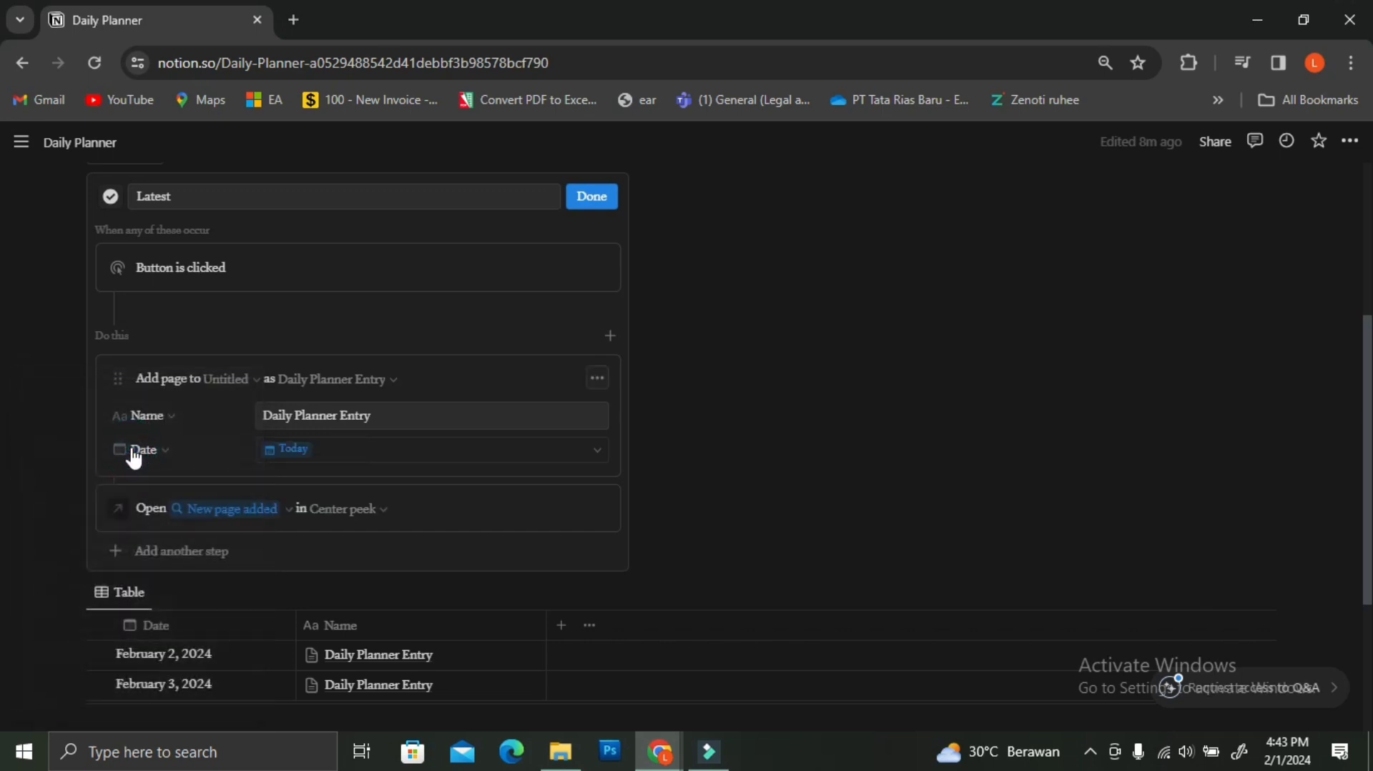
- Set the Latest button's open action to Full page and finish configuring the button
left_click(370, 515)
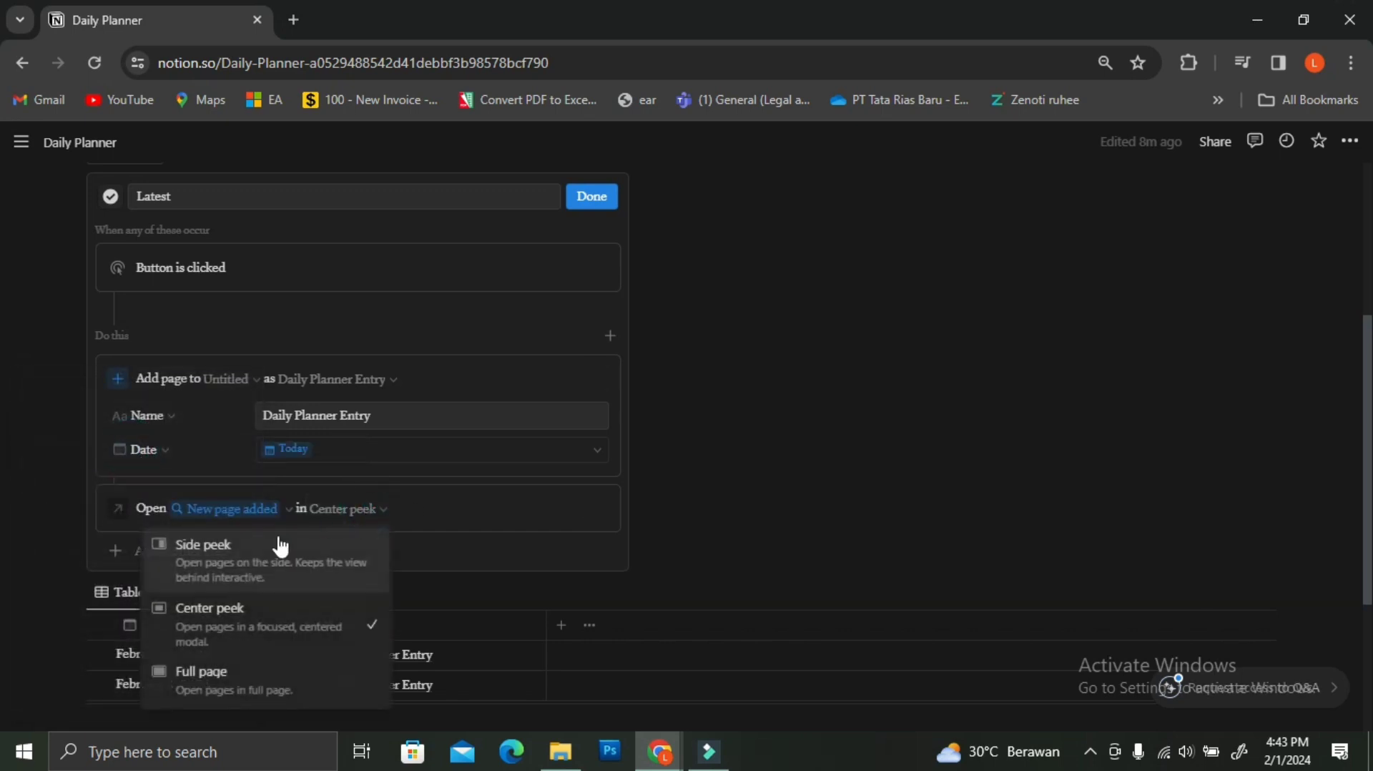
left_click(218, 676)
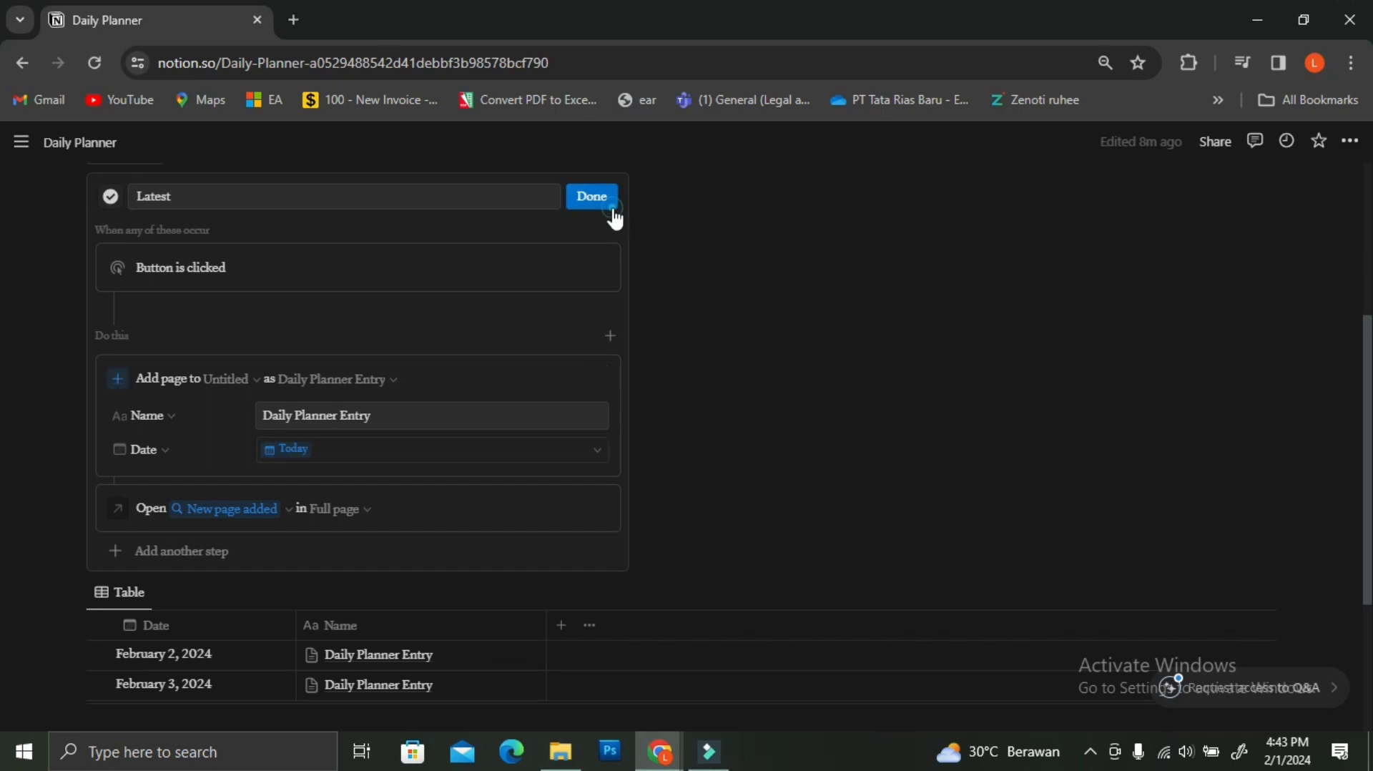
left_click(804, 376)
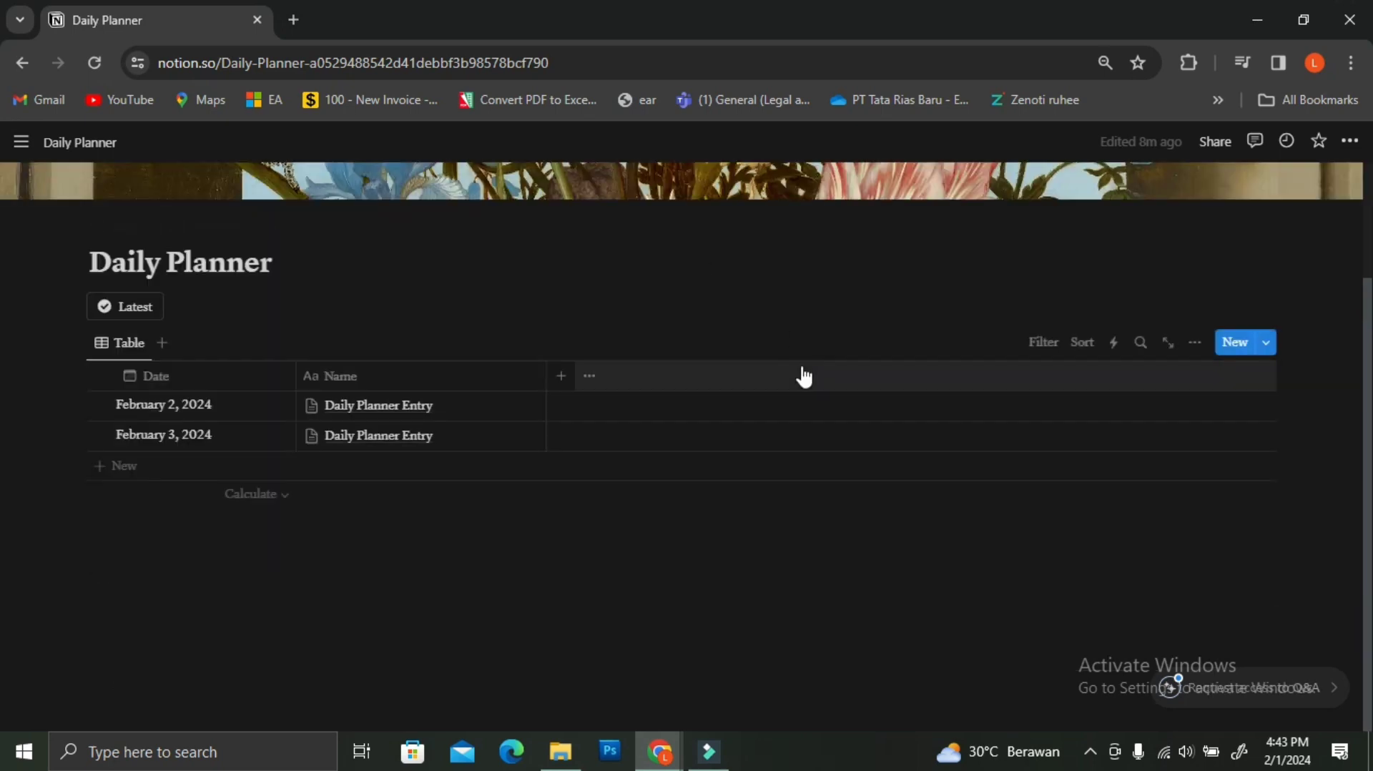
- Create a new daily entry with the Latest button and insert an empty line above its Daily Schedule and Priorities headings
scroll(502, 518, "up", 2)
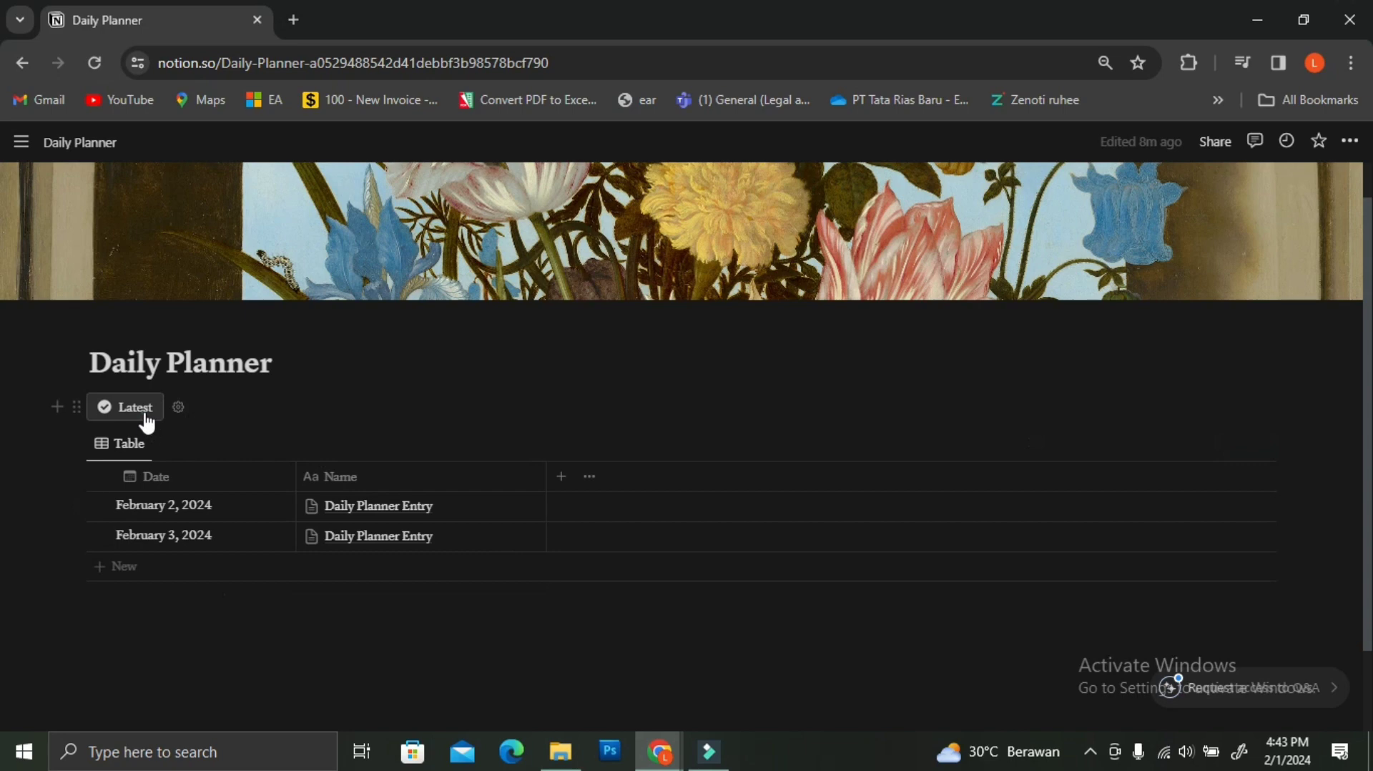
left_click(125, 407)
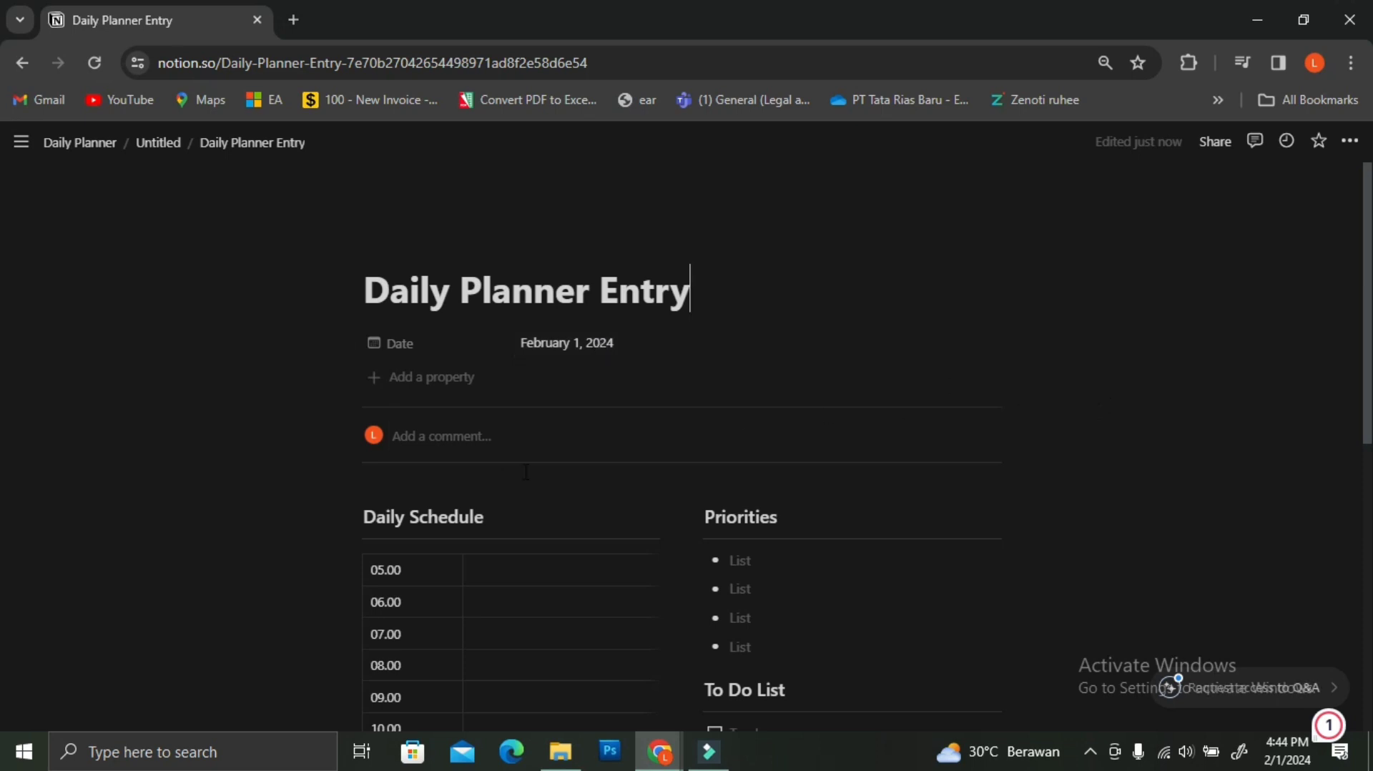
left_click(365, 517)
left_click(1043, 469)
key("Return")
left_click(652, 513)
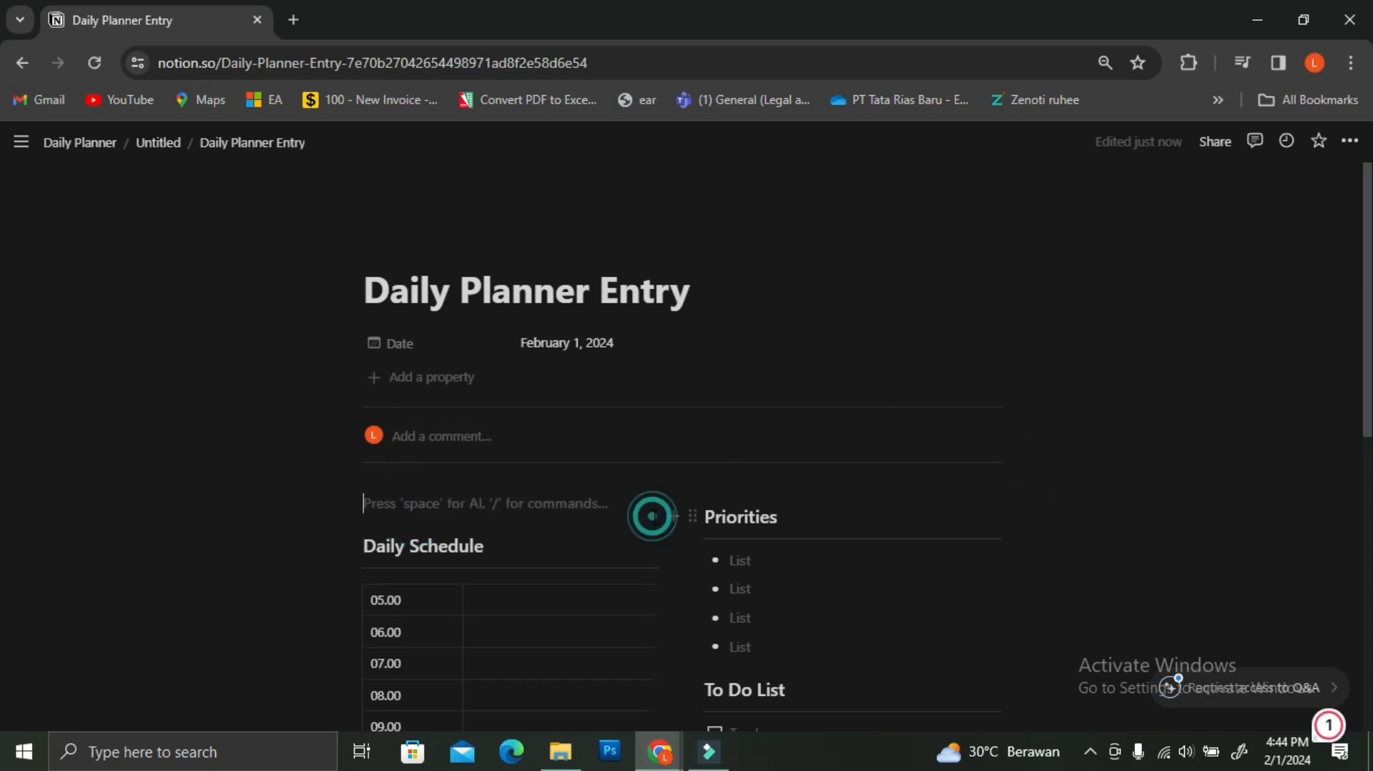
left_click(692, 515)
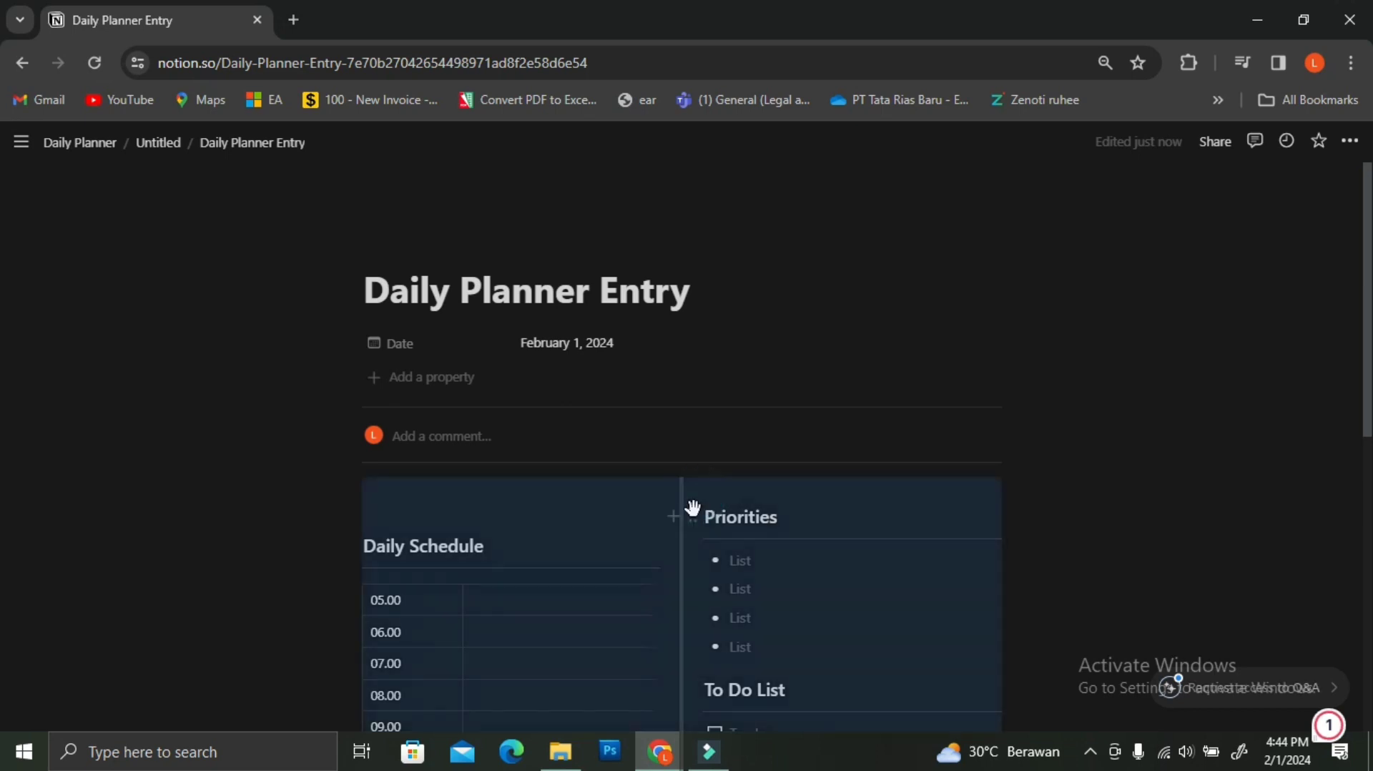
left_click(1113, 518)
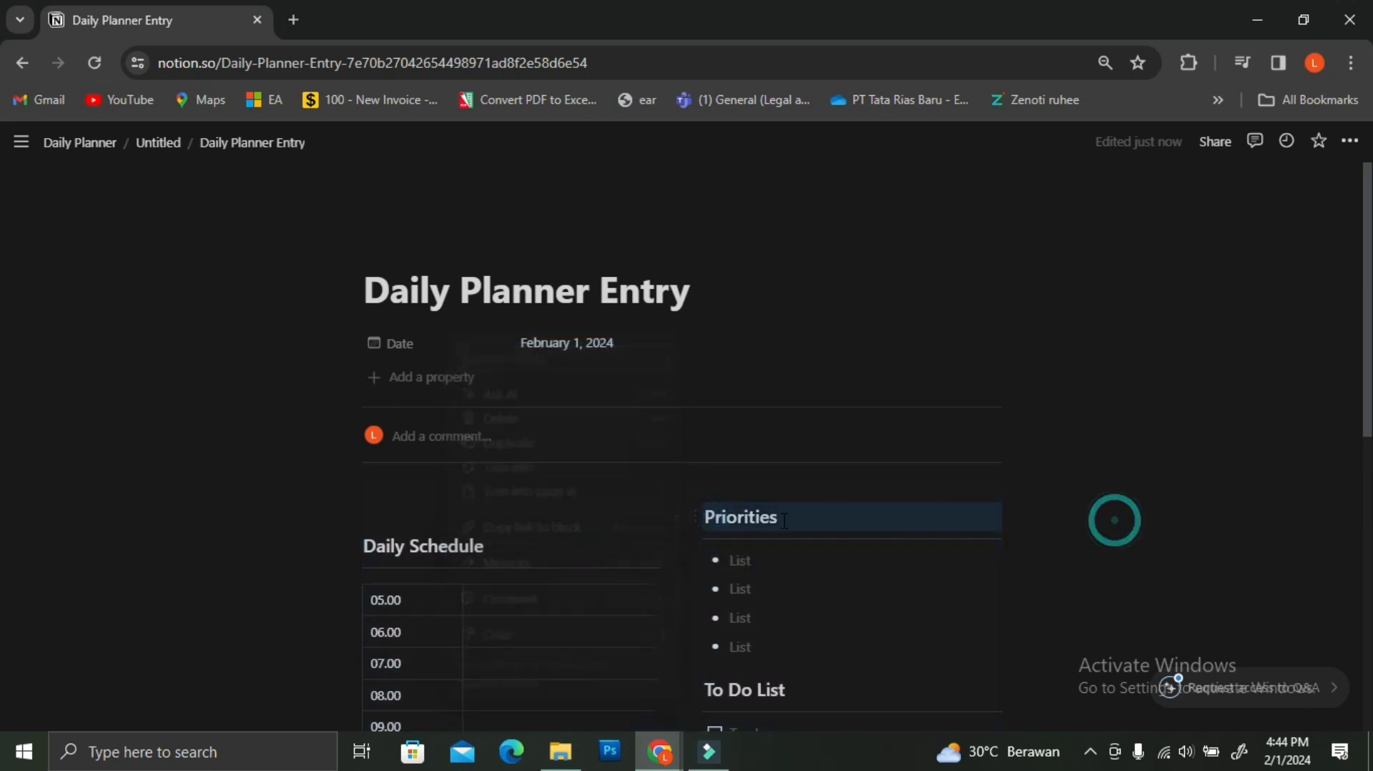
key("Return")
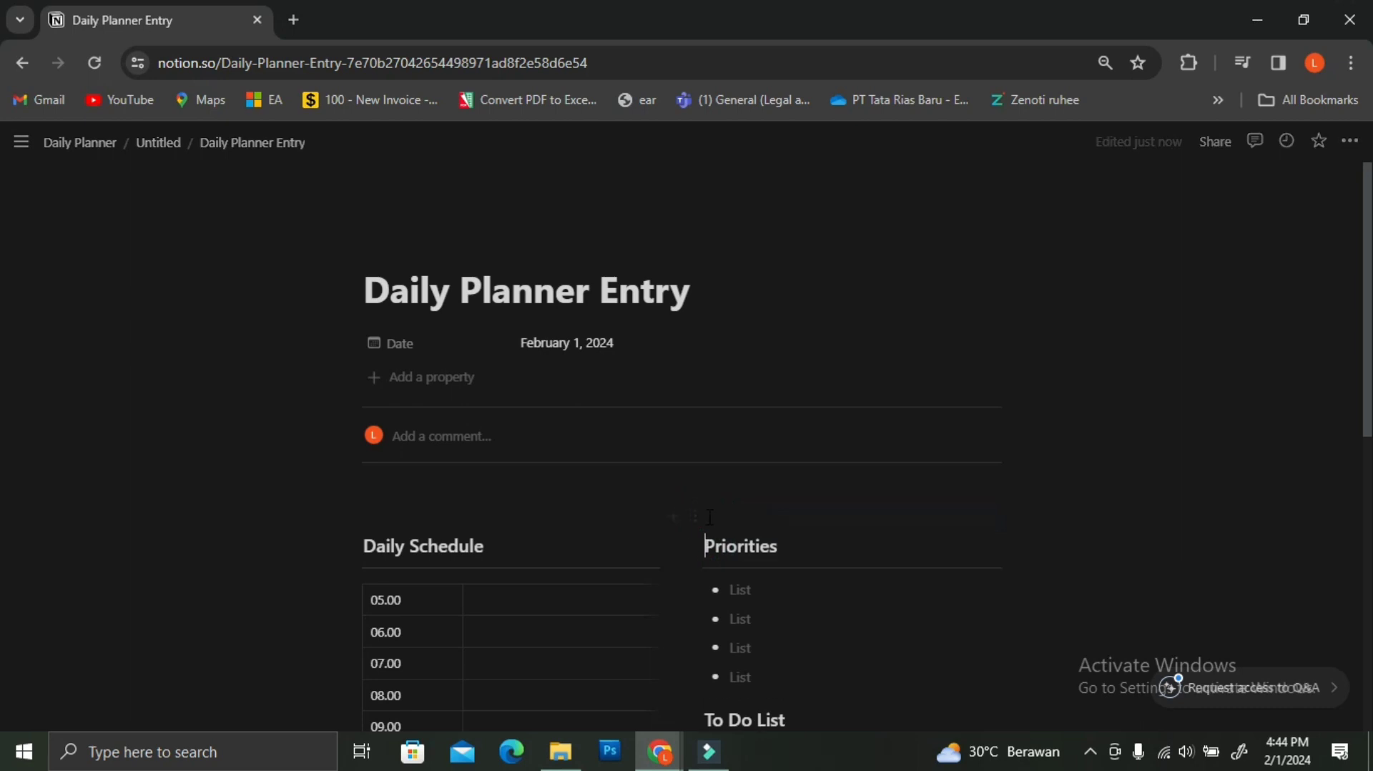
- Insert a button block on the empty line above the Daily Schedule heading
left_click(399, 505)
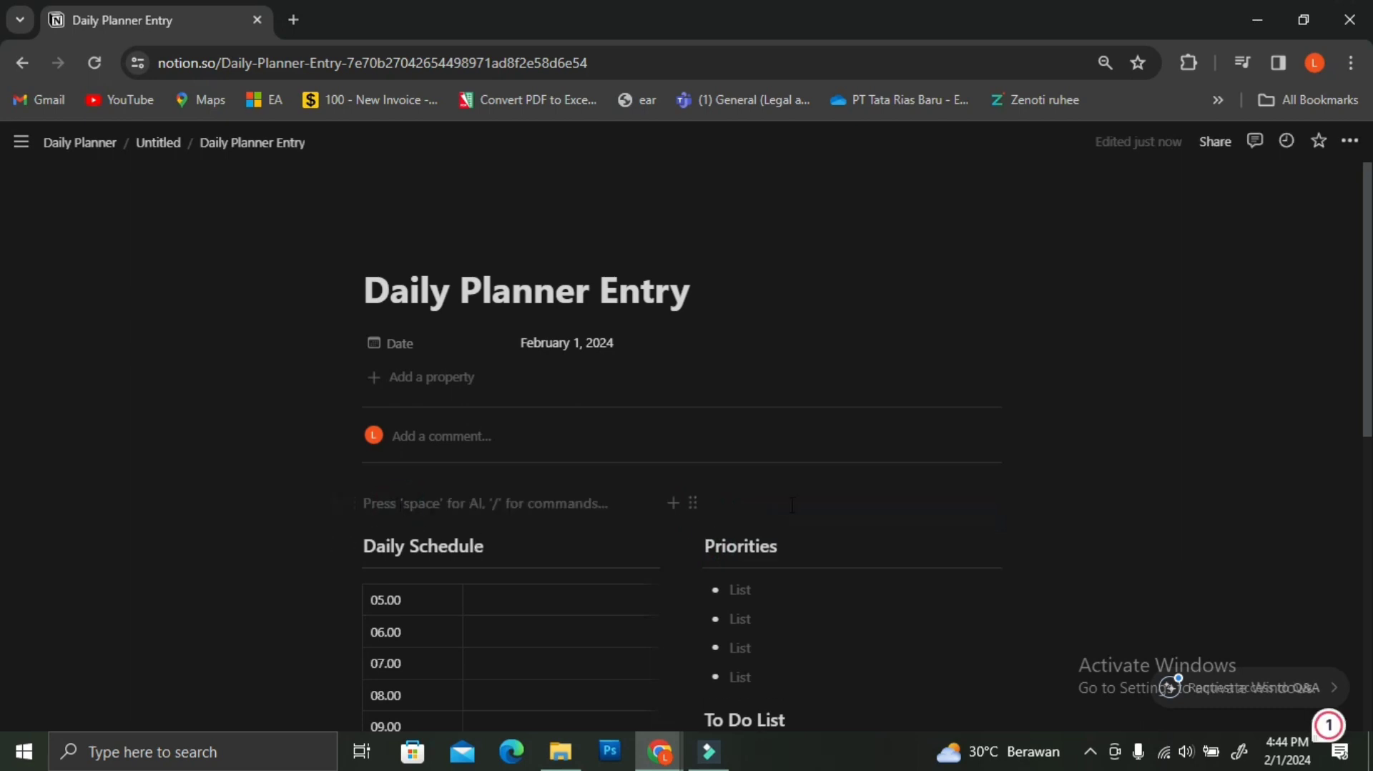
type("/but")
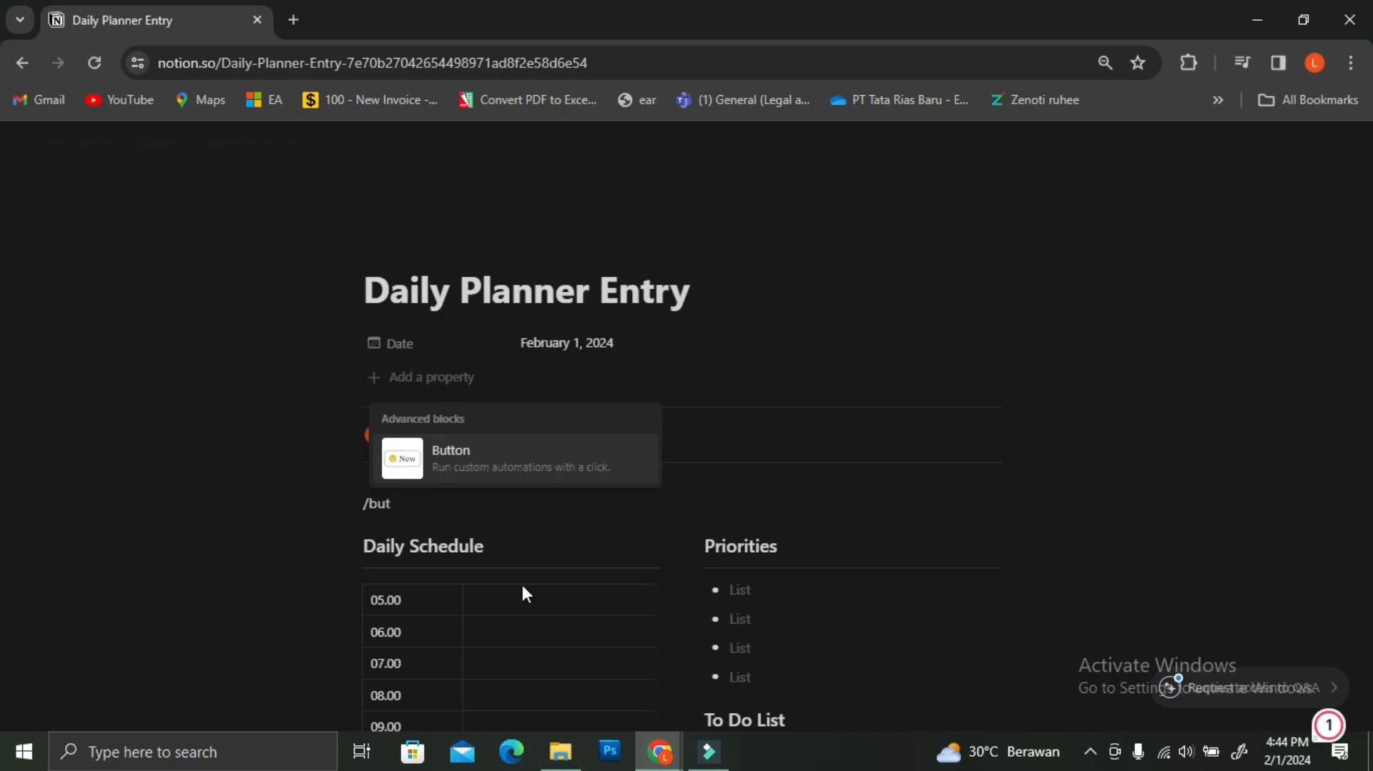
left_click(481, 464)
left_click(428, 506)
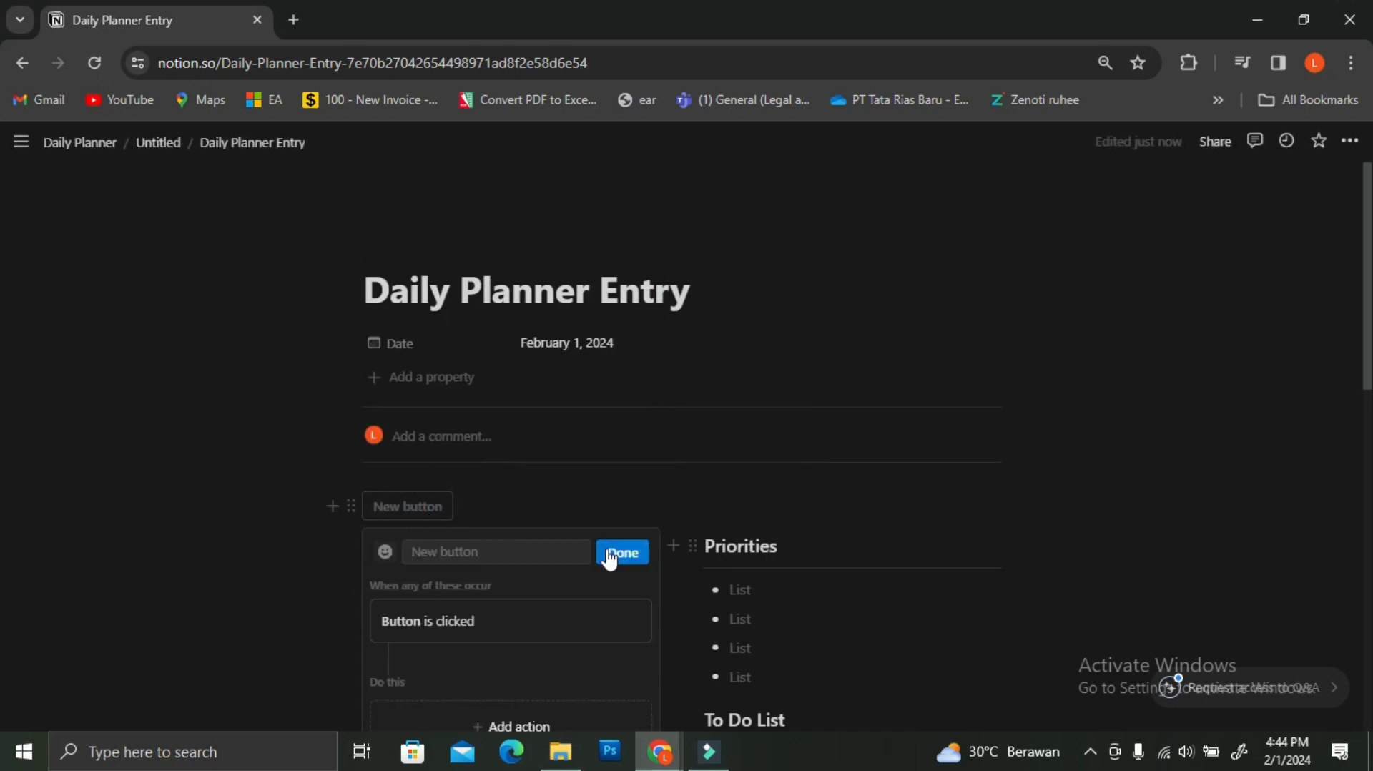
- Give the new button a white house icon and name it "Home"
left_click(385, 551)
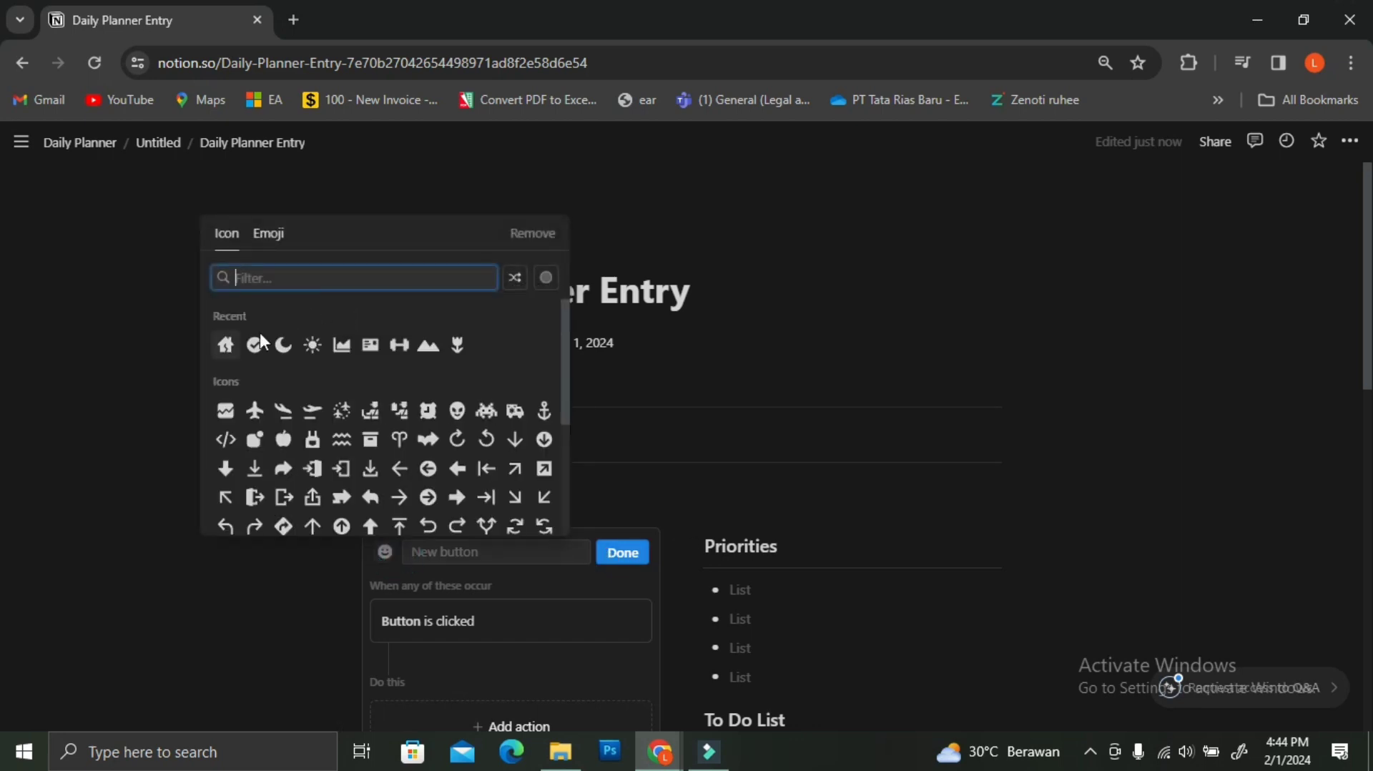
left_click(225, 345)
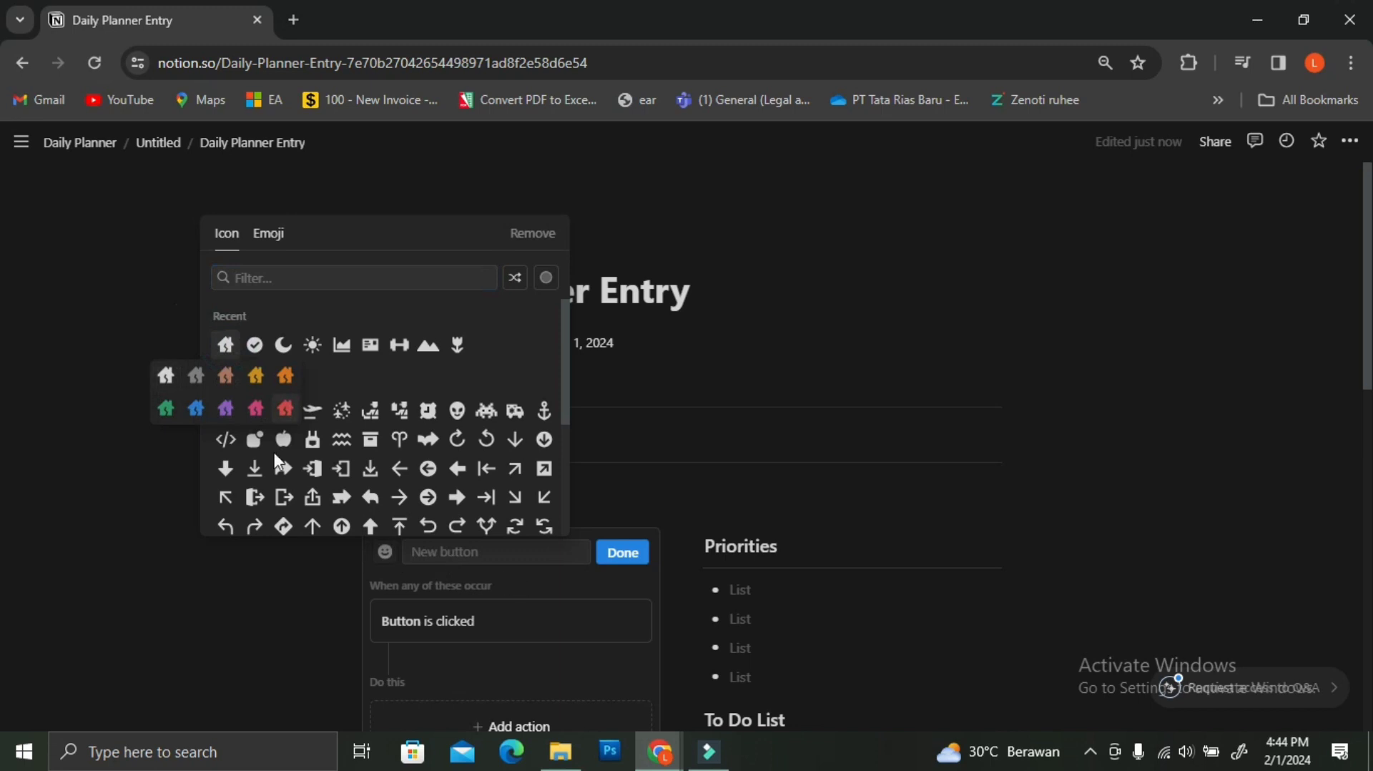
left_click(165, 375)
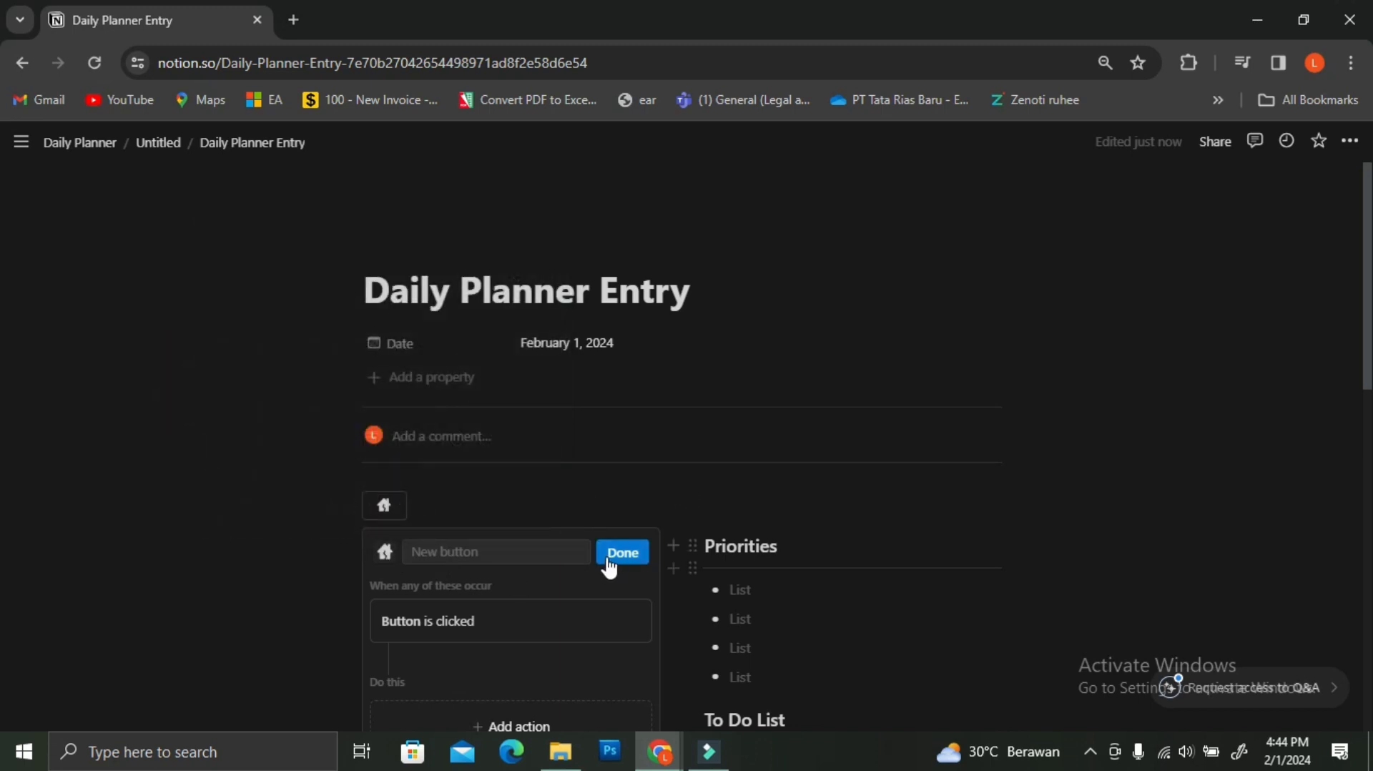
left_click(547, 551)
type("Home")
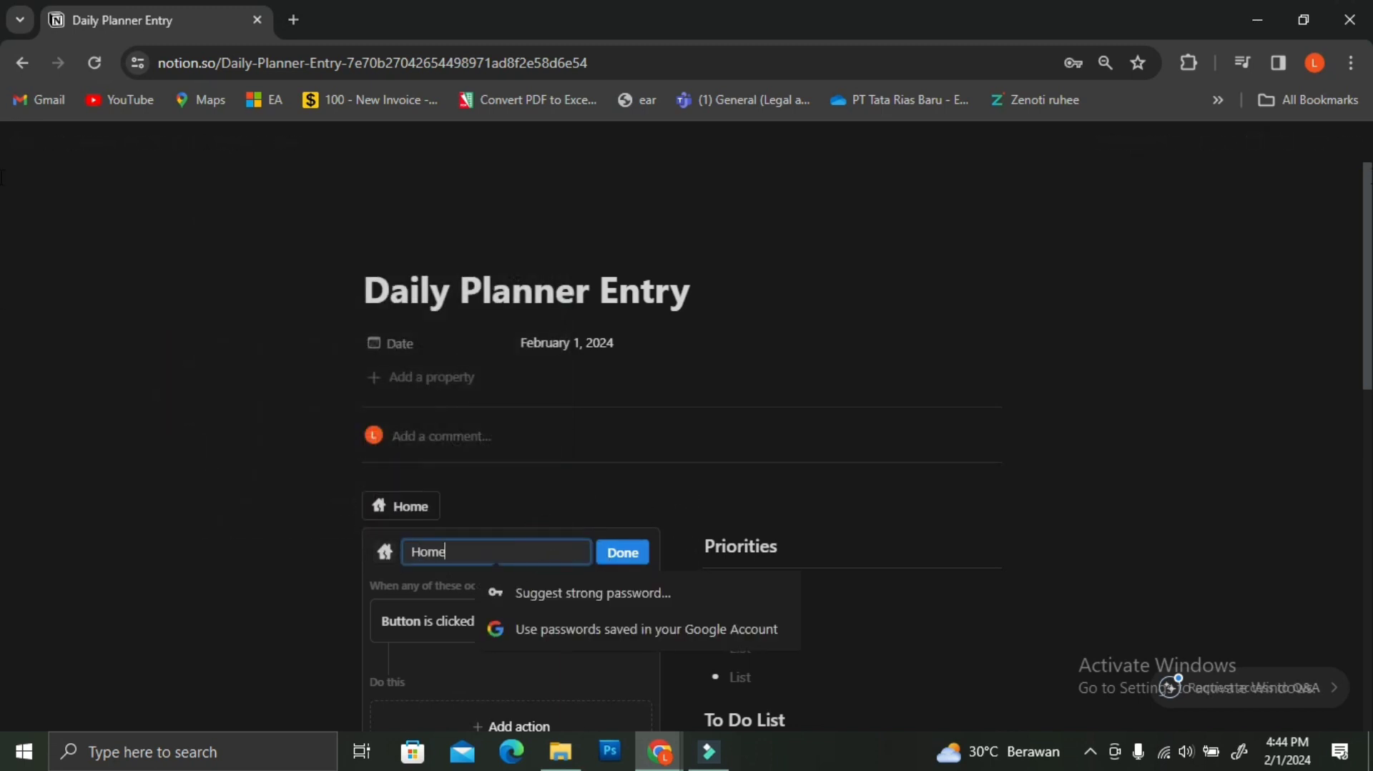
left_click(636, 556)
left_click(469, 508)
- Give the Home button an "Open page" action that opens Daily Planner in Full page, and finish configuring it
scroll(490, 600, "down", 1)
left_click(497, 626)
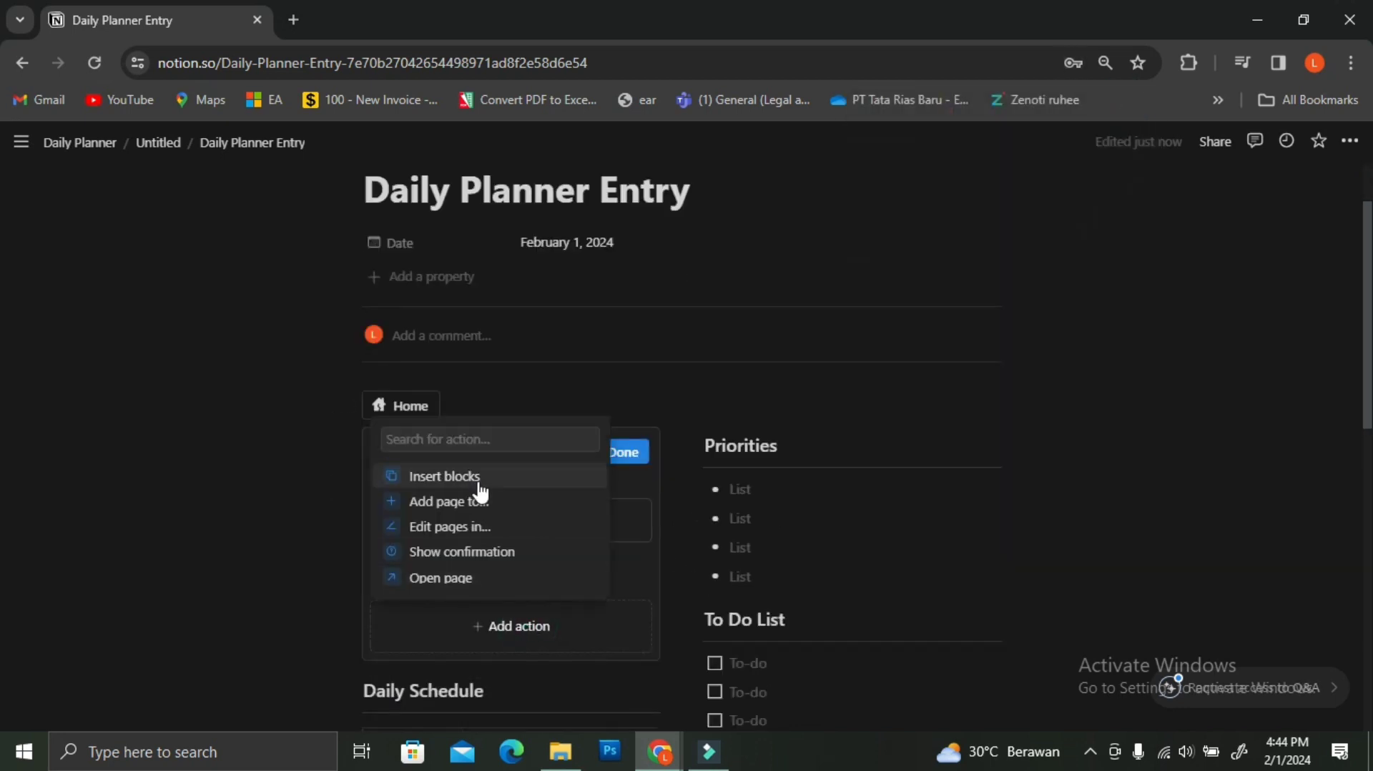
left_click(456, 576)
left_click(451, 620)
left_click(337, 570)
left_click(577, 629)
left_click(486, 593)
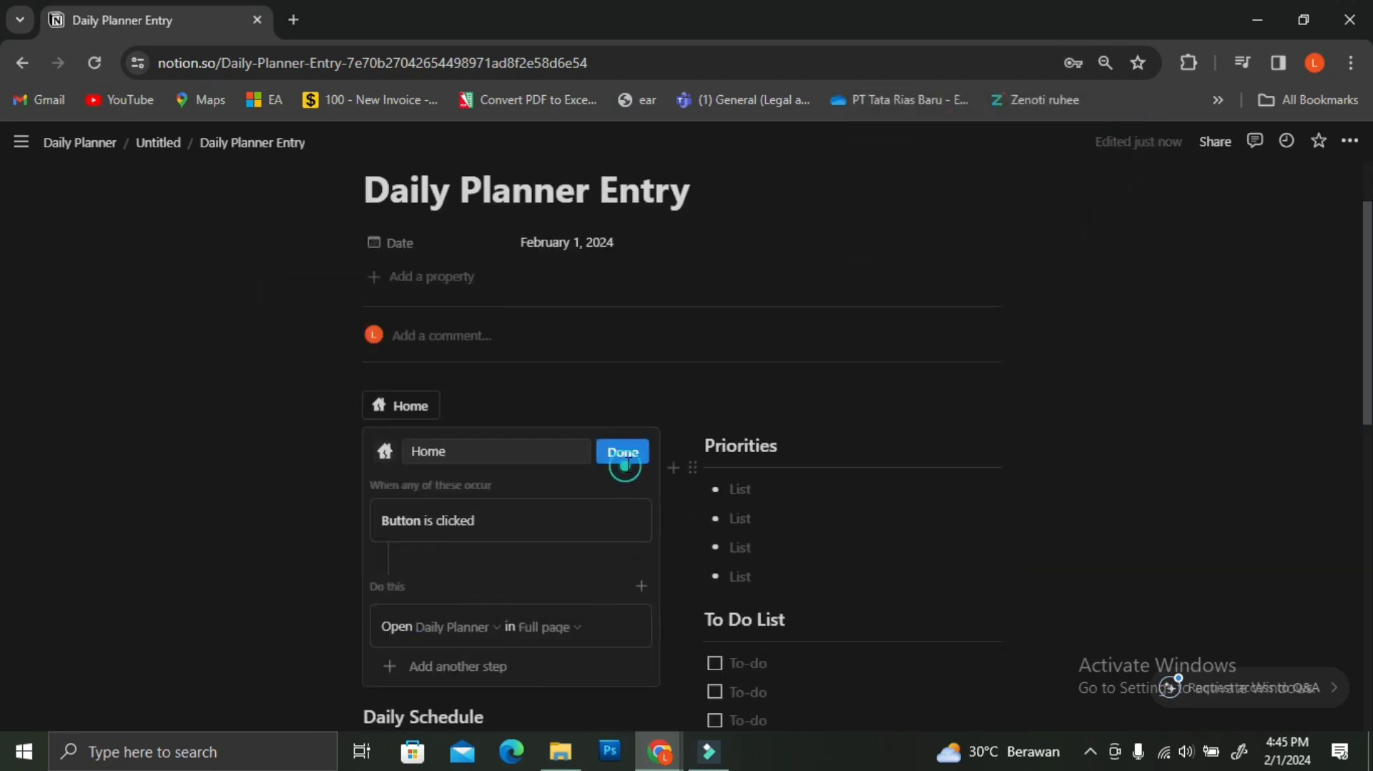
left_click(623, 453)
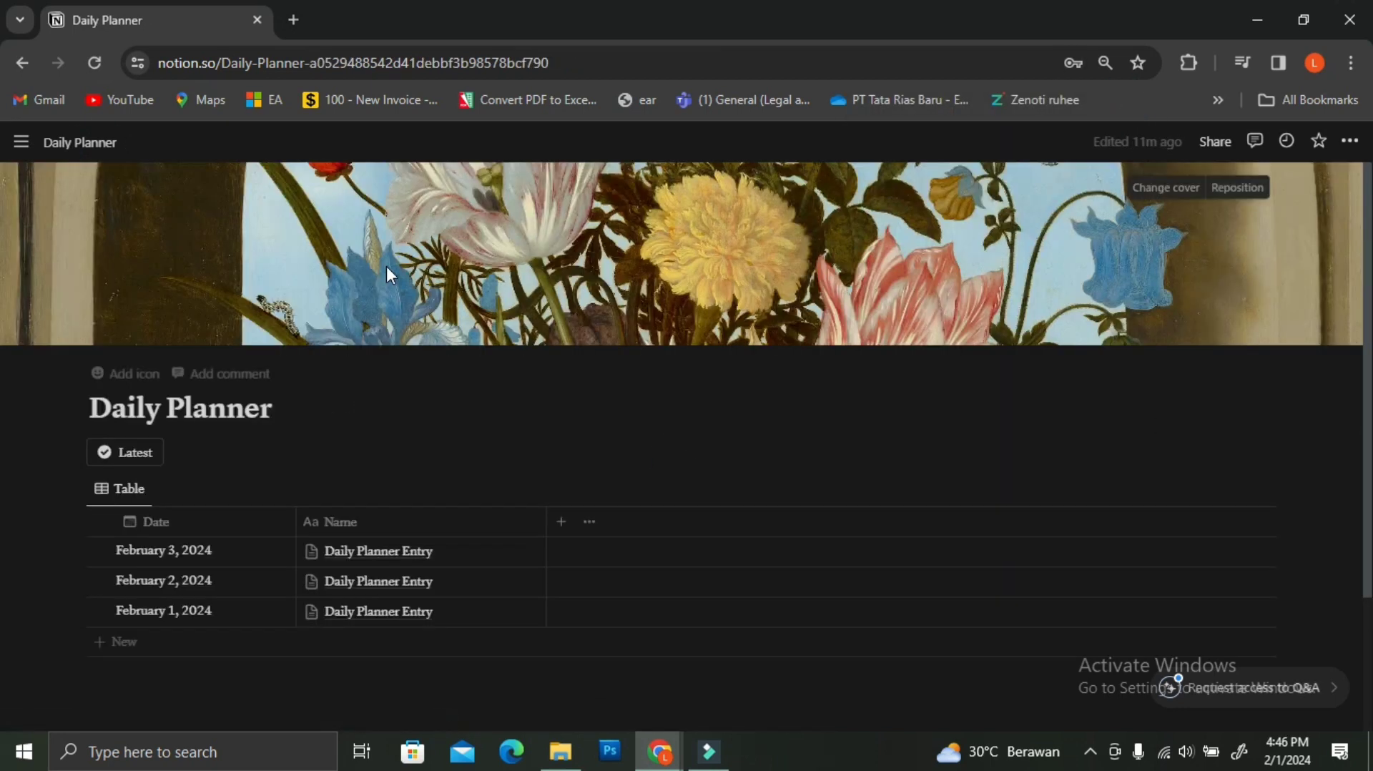